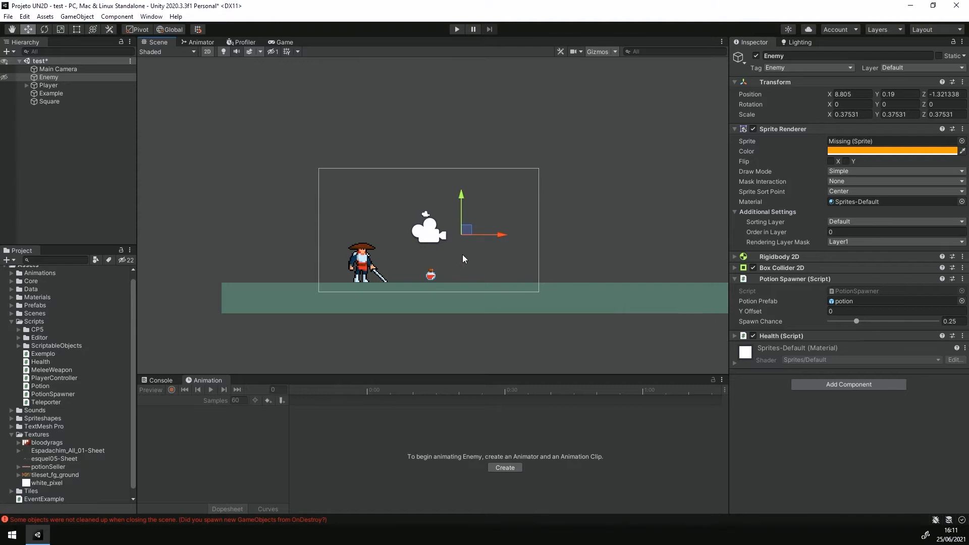
Collapse the Enemy's Potion Spawner component and look over its Health and Sprite Renderer components
{"action": "left_click", "coordinate": [790, 278]}
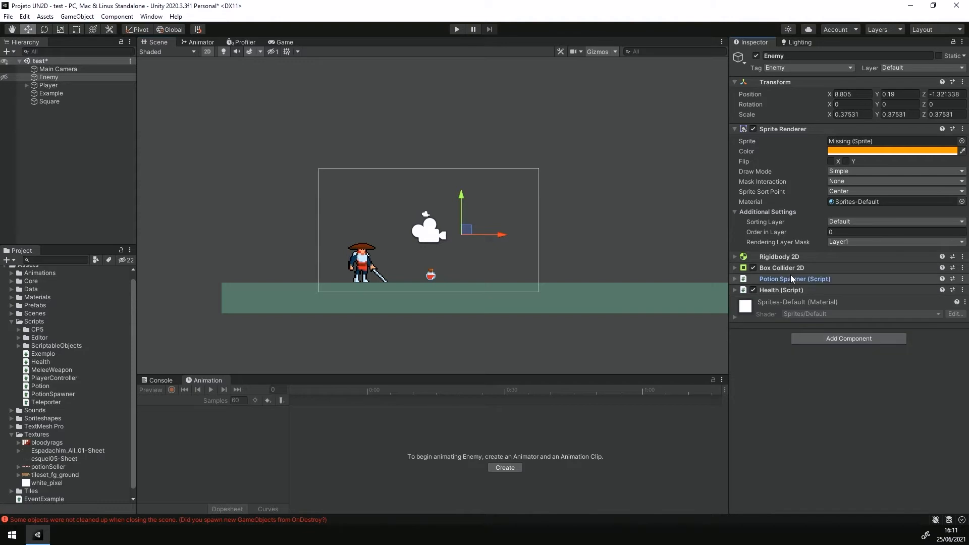
{"action": "left_click", "coordinate": [788, 292]}
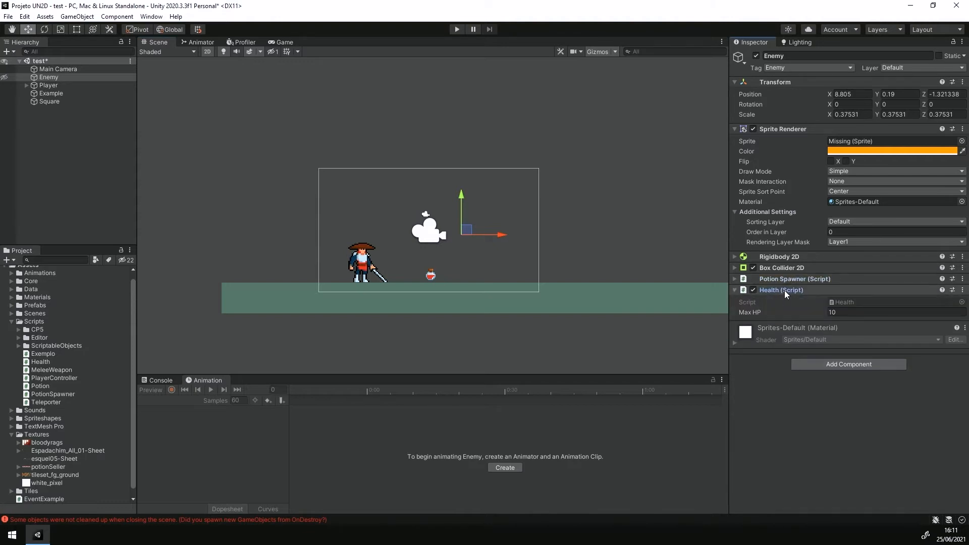
{"action": "left_click", "coordinate": [785, 290]}
{"action": "left_click", "coordinate": [777, 290]}
{"action": "left_click", "coordinate": [778, 289]}
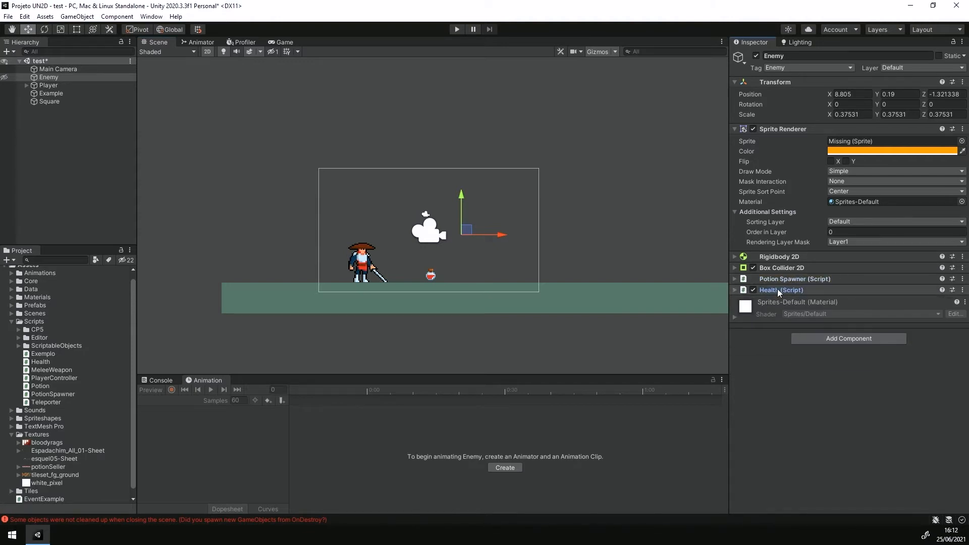
{"action": "left_click", "coordinate": [780, 130]}
{"action": "left_click", "coordinate": [780, 129]}
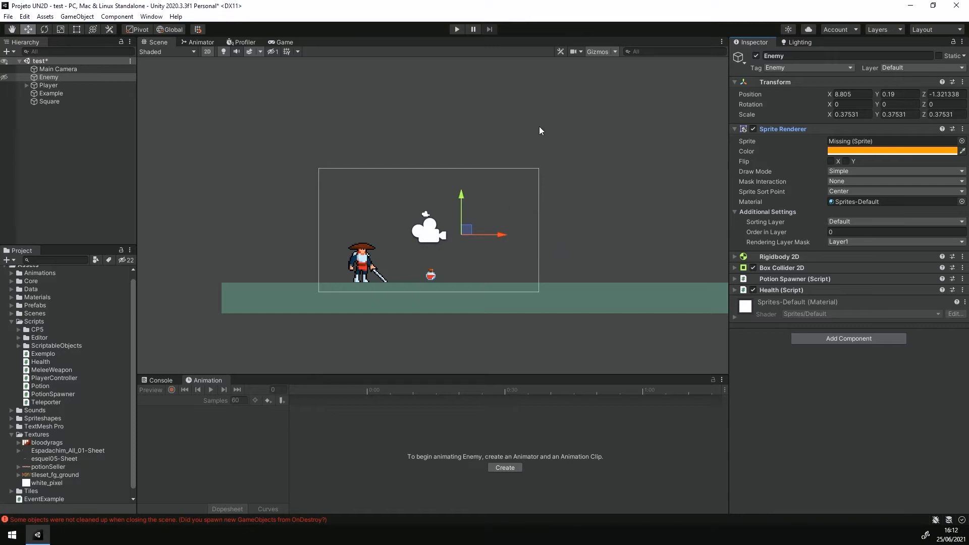
Open the esquel05-Sheet texture from the Textures folder in the Sprite Editor
{"action": "scroll", "coordinate": [293, 337], "scroll_direction": "up", "scroll_amount": 1}
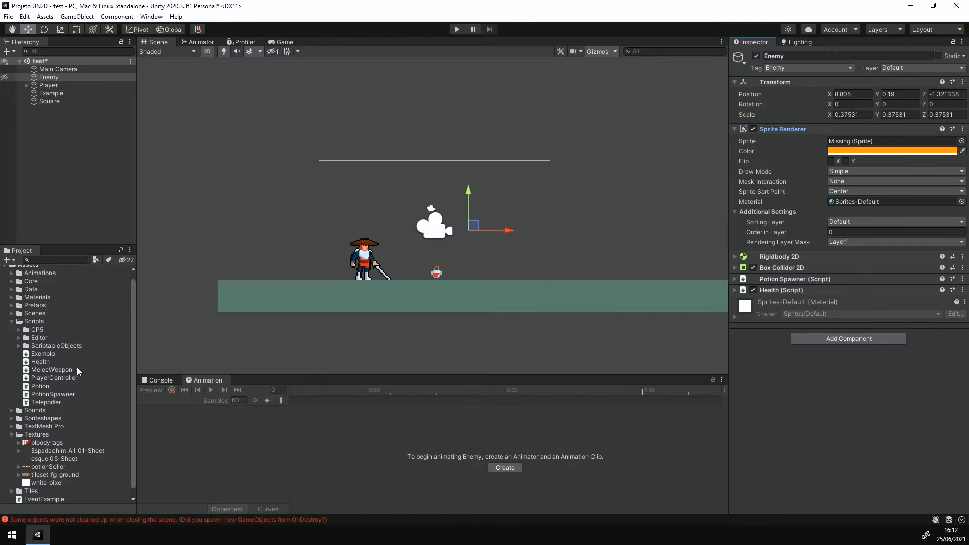
{"action": "scroll", "coordinate": [77, 368], "scroll_direction": "up", "scroll_amount": 1}
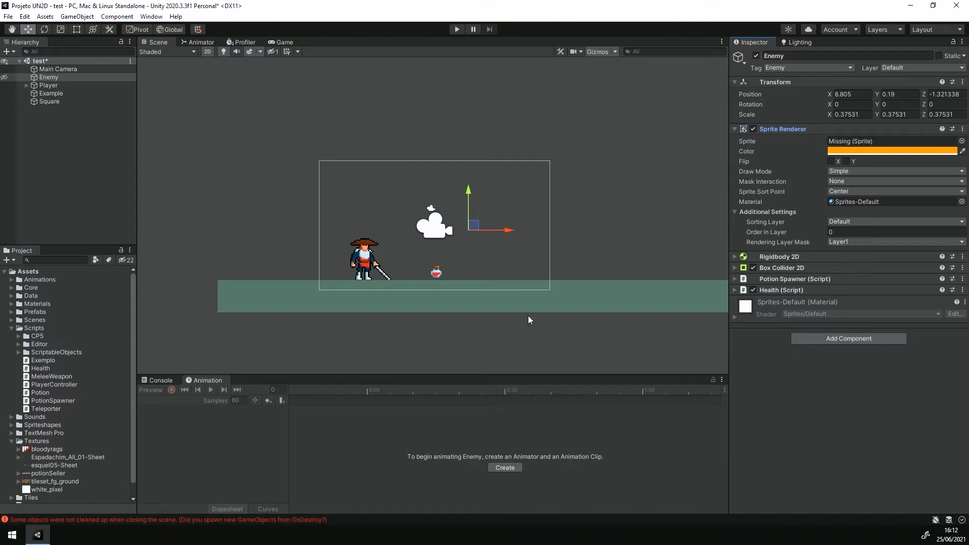
{"action": "left_click", "coordinate": [52, 466]}
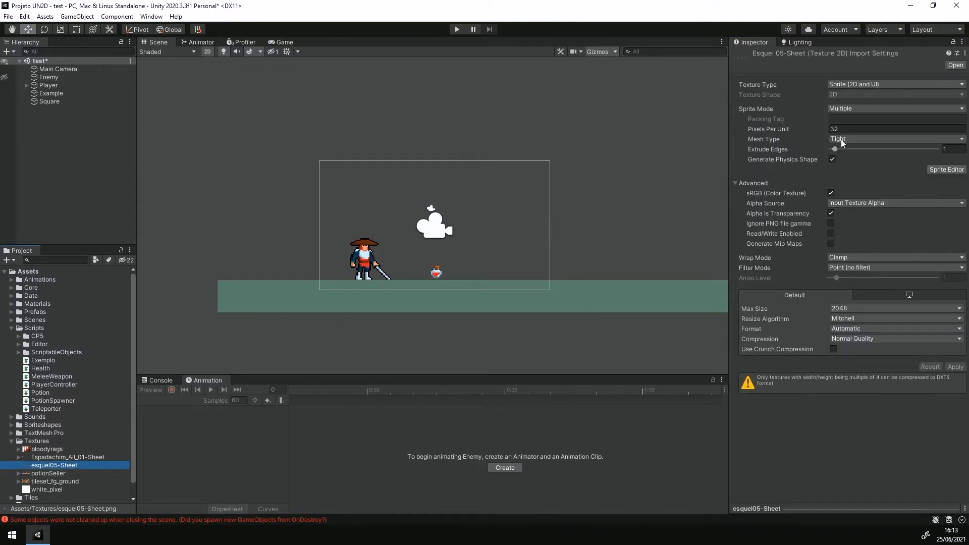
{"action": "left_click", "coordinate": [945, 169]}
Examine the skeleton frames in both rows of the sprite sheet
{"action": "scroll", "coordinate": [389, 269], "scroll_direction": "down", "scroll_amount": 3}
{"action": "scroll", "coordinate": [253, 238], "scroll_direction": "up", "scroll_amount": 6}
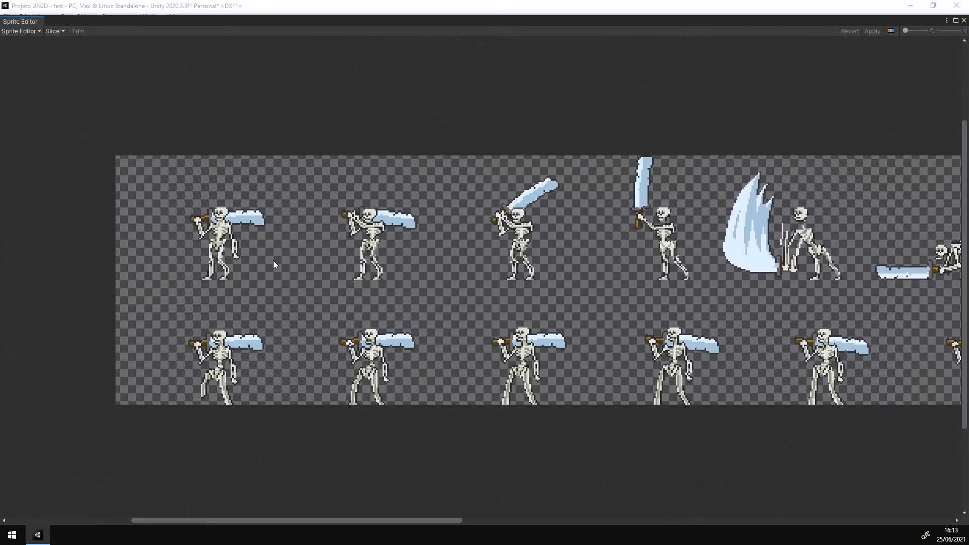
{"action": "scroll", "coordinate": [367, 257], "scroll_direction": "up", "scroll_amount": 5}
{"action": "scroll", "coordinate": [370, 249], "scroll_direction": "down", "scroll_amount": 3}
{"action": "scroll", "coordinate": [368, 255], "scroll_direction": "down", "scroll_amount": 5}
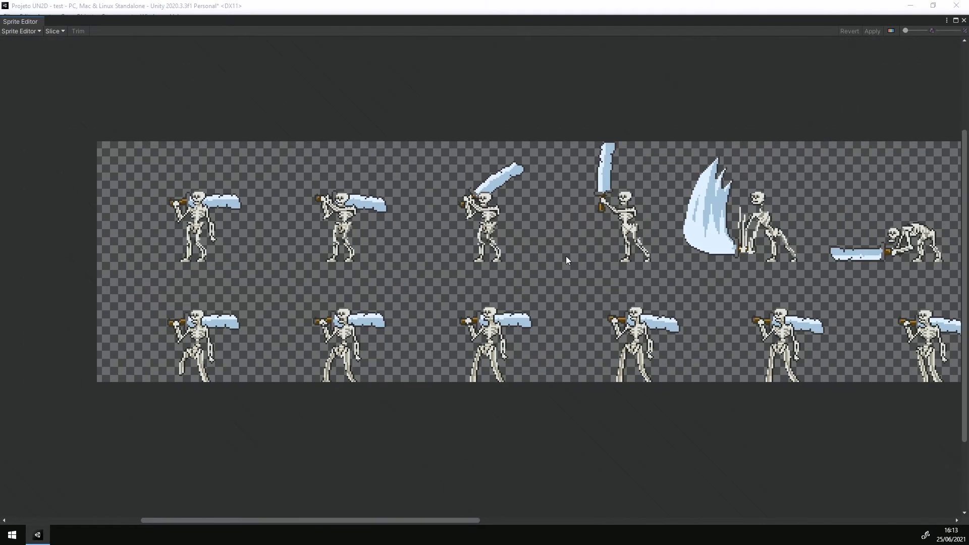
{"action": "middle_click_drag", "start_coordinate": [566, 260], "coordinate": [542, 271]}
{"action": "scroll", "coordinate": [372, 265], "scroll_direction": "down", "scroll_amount": 2}
{"action": "scroll", "coordinate": [504, 246], "scroll_direction": "down", "scroll_amount": 4}
{"action": "scroll", "coordinate": [247, 236], "scroll_direction": "up", "scroll_amount": 1}
{"action": "middle_click_drag", "start_coordinate": [244, 238], "coordinate": [363, 236]}
{"action": "scroll", "coordinate": [365, 235], "scroll_direction": "up", "scroll_amount": 1}
{"action": "scroll", "coordinate": [401, 253], "scroll_direction": "up", "scroll_amount": 9}
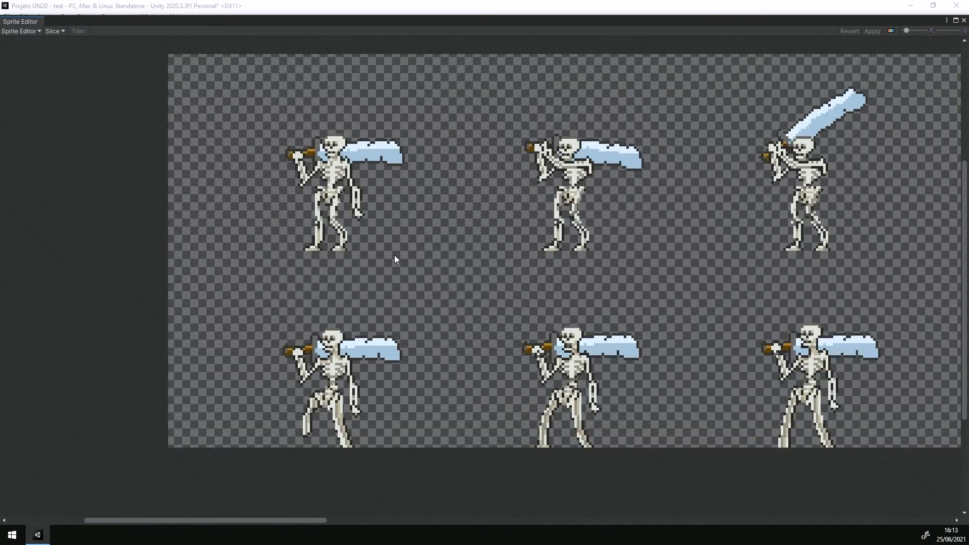
{"action": "middle_click_drag", "start_coordinate": [404, 259], "coordinate": [354, 256]}
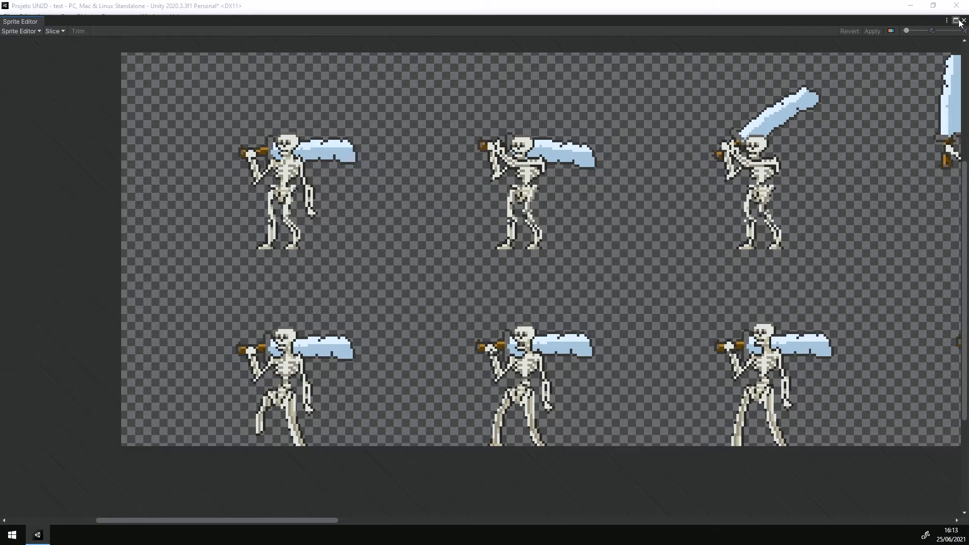
Set the sprite sheet's slicing type to Grid By Cell Count
{"action": "left_click", "coordinate": [55, 30]}
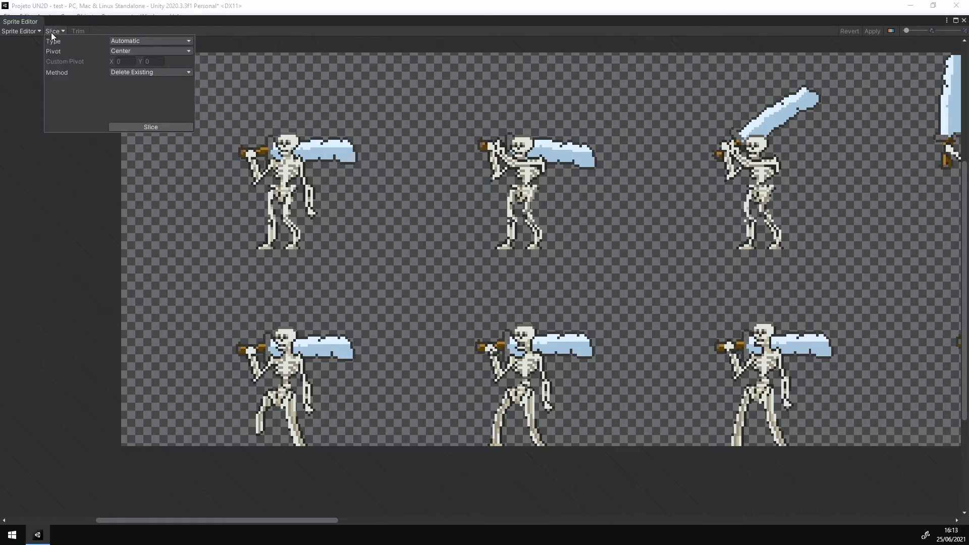
{"action": "left_click", "coordinate": [148, 41]}
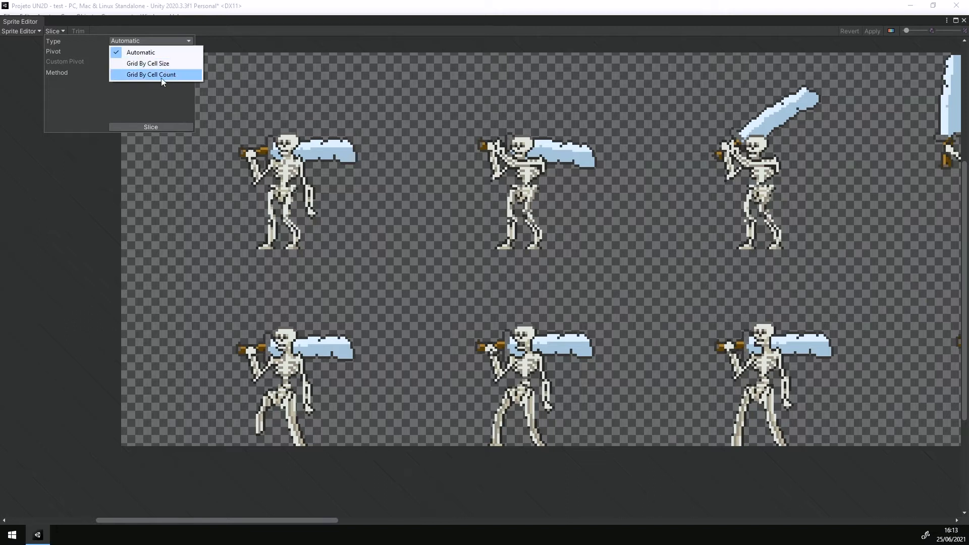
{"action": "left_click", "coordinate": [170, 64]}
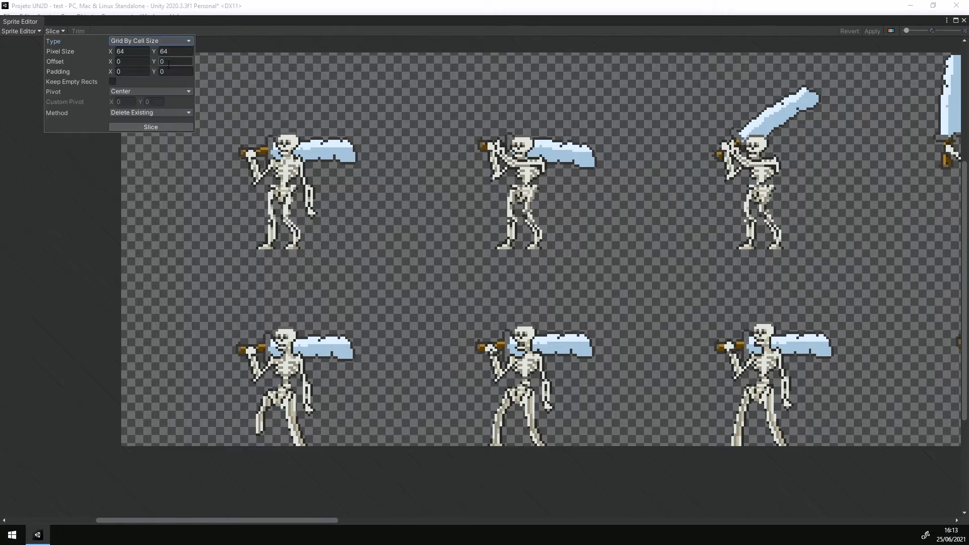
{"action": "left_click", "coordinate": [146, 41]}
{"action": "left_click", "coordinate": [156, 71]}
{"action": "left_click", "coordinate": [132, 51]}
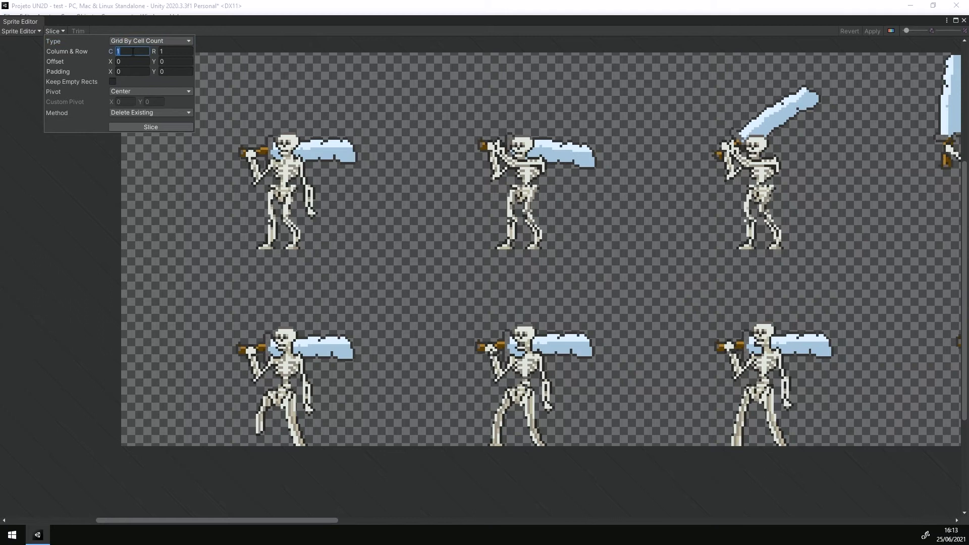
Slice the skeleton sheet into a grid of 12 columns and 2 rows
{"action": "scroll", "coordinate": [326, 164], "scroll_direction": "down", "scroll_amount": 3}
{"action": "scroll", "coordinate": [326, 164], "scroll_direction": "down", "scroll_amount": 1}
{"action": "left_click", "coordinate": [326, 164]}
{"action": "middle_click_drag", "start_coordinate": [694, 207], "coordinate": [377, 204]}
{"action": "scroll", "coordinate": [272, 209], "scroll_direction": "down", "scroll_amount": 3}
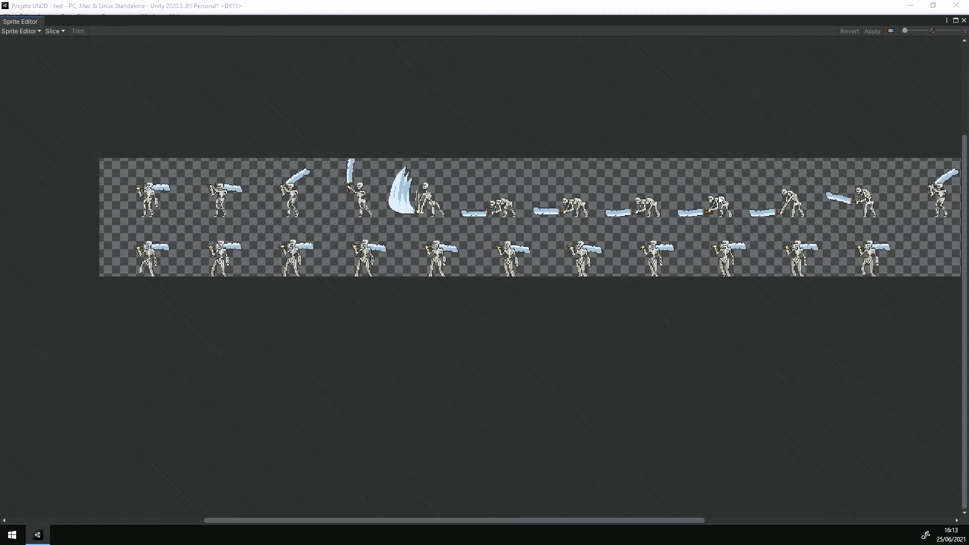
{"action": "left_click", "coordinate": [55, 30]}
{"action": "left_click", "coordinate": [131, 52]}
{"action": "type", "text": "12"}
{"action": "left_click", "coordinate": [160, 52]}
{"action": "type", "text": "2"}
{"action": "left_click", "coordinate": [147, 126]}
{"action": "left_click", "coordinate": [351, 116]}
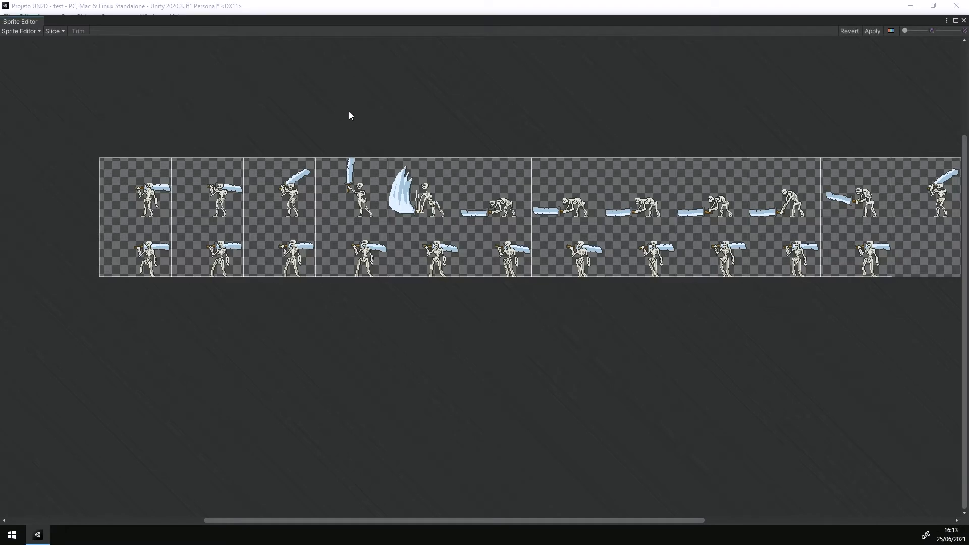
Set the first upper-row frame's pivot unit mode to Pixels and place its custom pivot between the feet at about X 65, Y 1
{"action": "middle_click_drag", "start_coordinate": [265, 139], "coordinate": [320, 127]}
{"action": "scroll", "coordinate": [284, 174], "scroll_direction": "up", "scroll_amount": 2}
{"action": "middle_click_drag", "start_coordinate": [284, 174], "coordinate": [202, 147]}
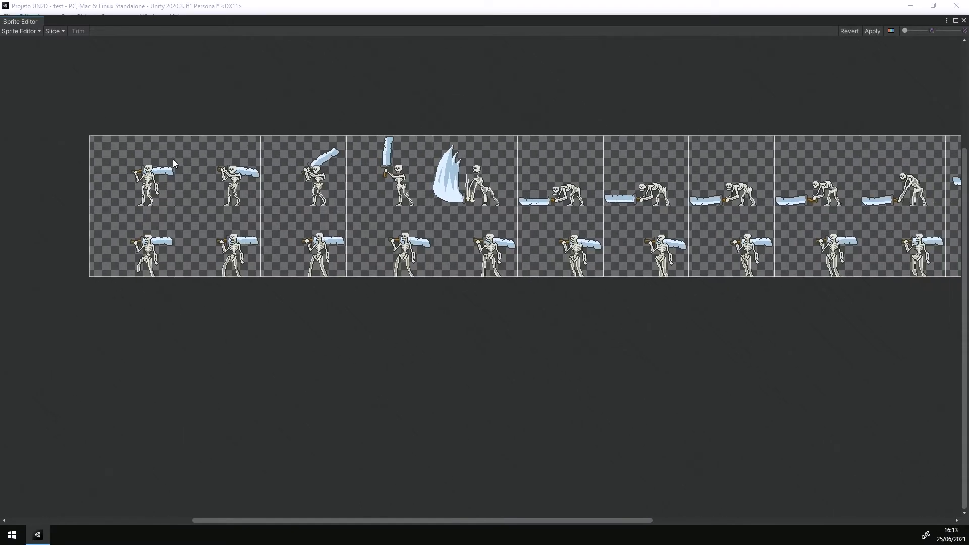
{"action": "left_click", "coordinate": [144, 186]}
{"action": "scroll", "coordinate": [75, 175], "scroll_direction": "up", "scroll_amount": 5}
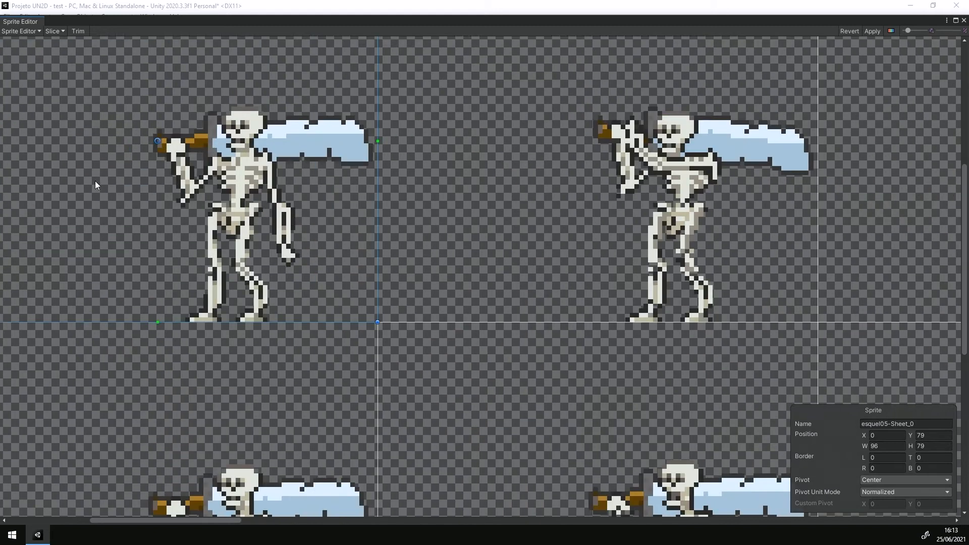
{"action": "scroll", "coordinate": [173, 227], "scroll_direction": "down", "scroll_amount": 2}
{"action": "left_click", "coordinate": [873, 492]}
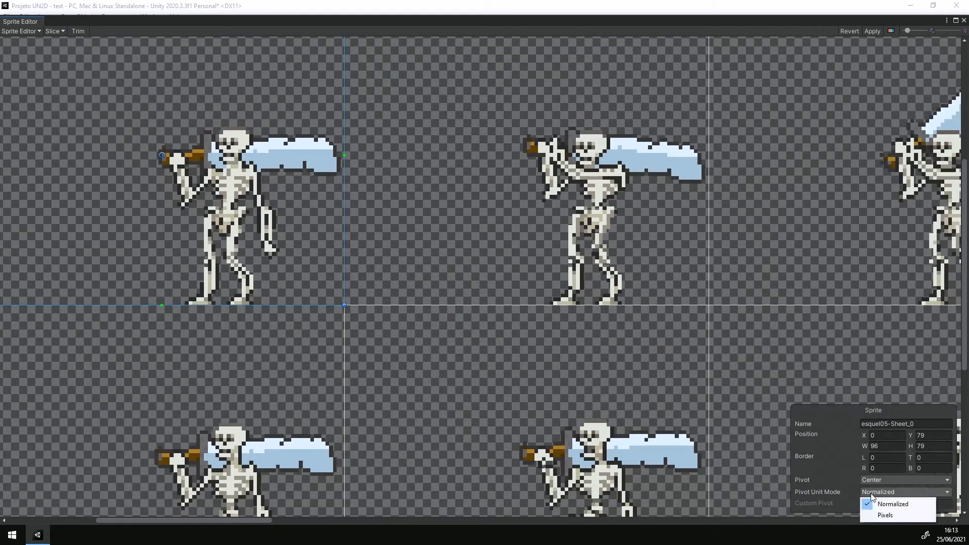
{"action": "left_click", "coordinate": [887, 515]}
{"action": "left_click_drag", "start_coordinate": [174, 165], "coordinate": [225, 300]}
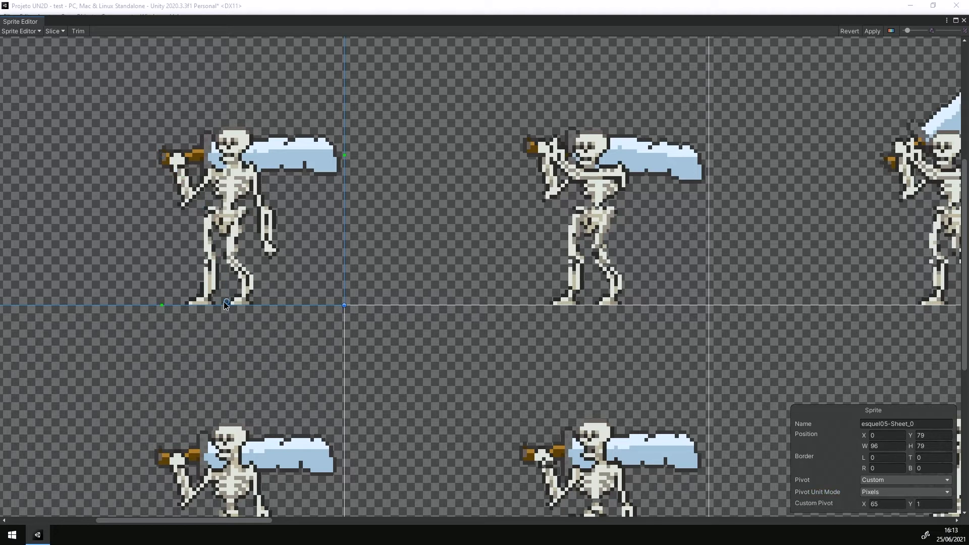
Place the second upper-row frame's custom pivot between the skeleton's feet at about X 66, Y 0
{"action": "middle_click_drag", "start_coordinate": [561, 204], "coordinate": [506, 175]}
{"action": "left_click", "coordinate": [507, 175]}
{"action": "left_click_drag", "start_coordinate": [471, 126], "coordinate": [540, 277]}
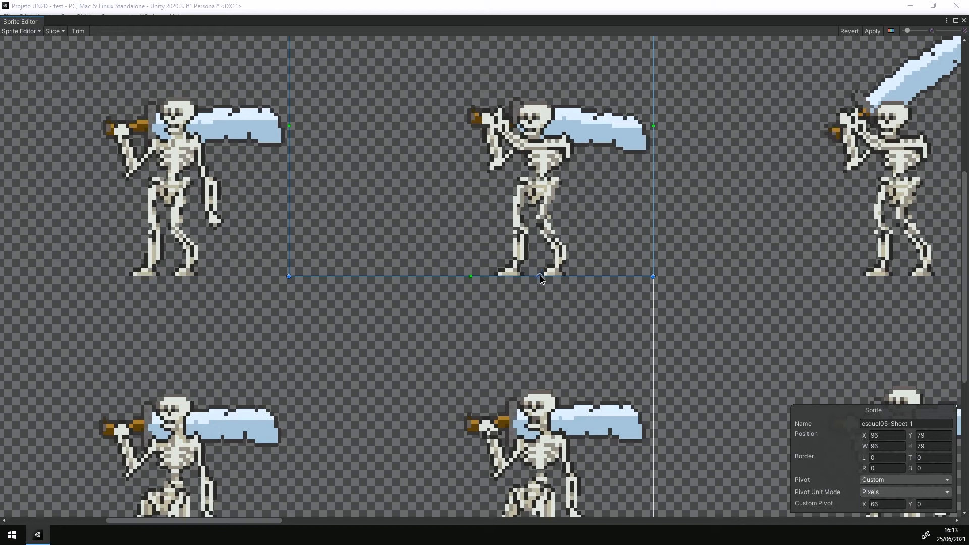
Place the first lower-row frame's custom pivot below the skeleton on the frame's lower edge at about X 64, Y 0
{"action": "scroll", "coordinate": [467, 327], "scroll_direction": "down", "scroll_amount": 2}
{"action": "middle_click_drag", "start_coordinate": [466, 327], "coordinate": [512, 206]}
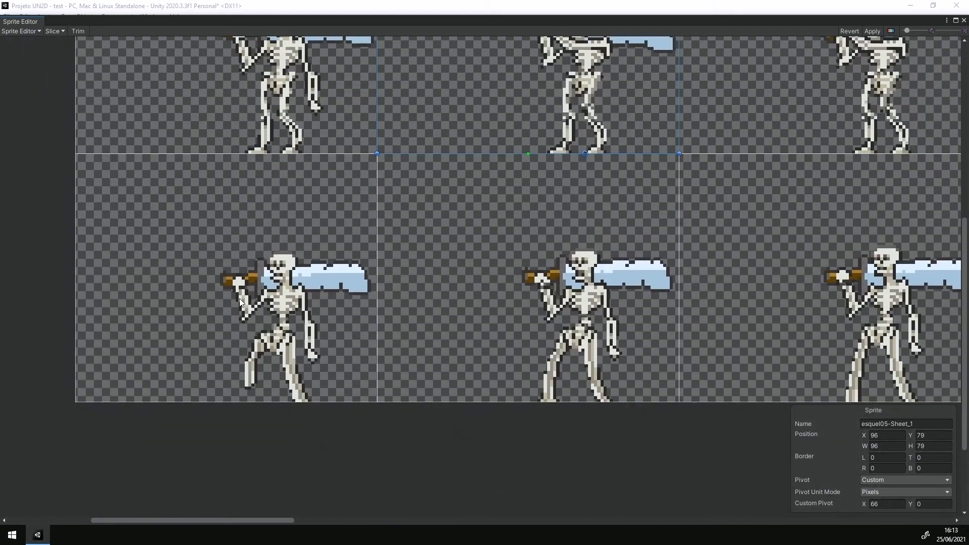
{"action": "scroll", "coordinate": [265, 279], "scroll_direction": "down", "scroll_amount": 2}
{"action": "middle_click_drag", "start_coordinate": [317, 227], "coordinate": [294, 310]}
{"action": "scroll", "coordinate": [262, 352], "scroll_direction": "up", "scroll_amount": 2}
{"action": "left_click", "coordinate": [261, 352]}
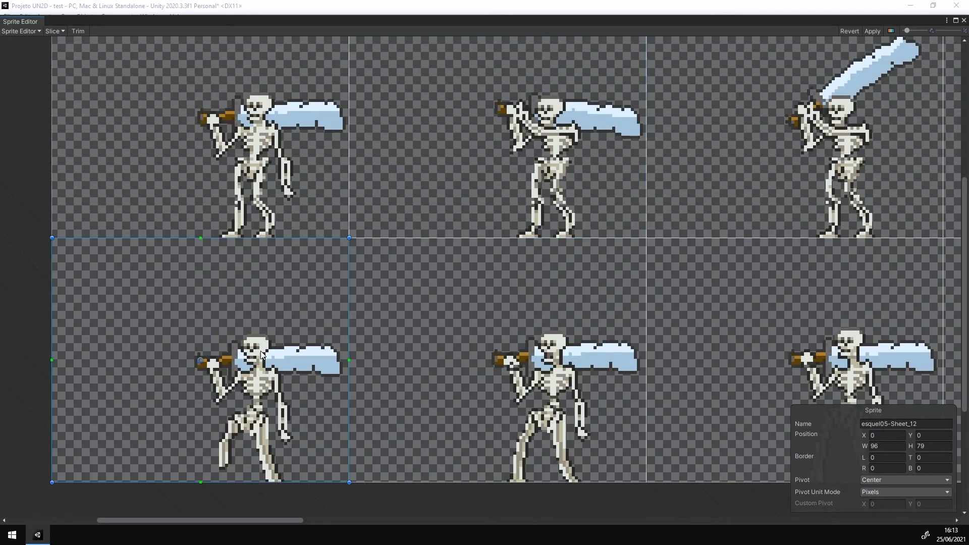
{"action": "left_click_drag", "start_coordinate": [207, 366], "coordinate": [252, 486]}
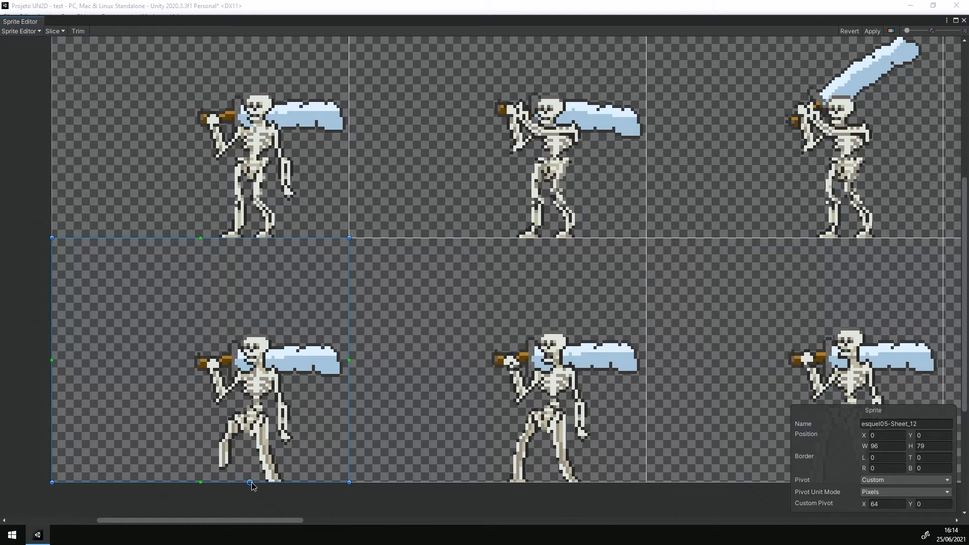
Fine-tune the horizontal pivot placement of the second upper-row frame and the first lower-row frame
{"action": "left_click", "coordinate": [602, 191]}
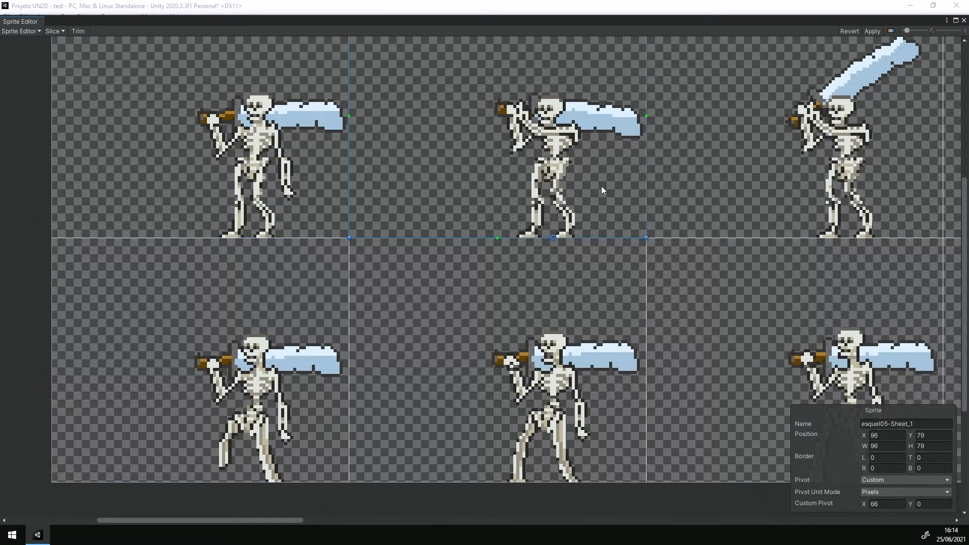
{"action": "left_click_drag", "start_coordinate": [554, 237], "coordinate": [550, 238]}
{"action": "left_click", "coordinate": [273, 196]}
{"action": "left_click", "coordinate": [269, 394]}
{"action": "left_click_drag", "start_coordinate": [254, 482], "coordinate": [250, 482]}
Place foot-level pivots on the second lower-row frame, the third upper-row frame (about 64, 1) and the third lower-row frame (about 65, 0)
{"action": "left_click", "coordinate": [568, 310]}
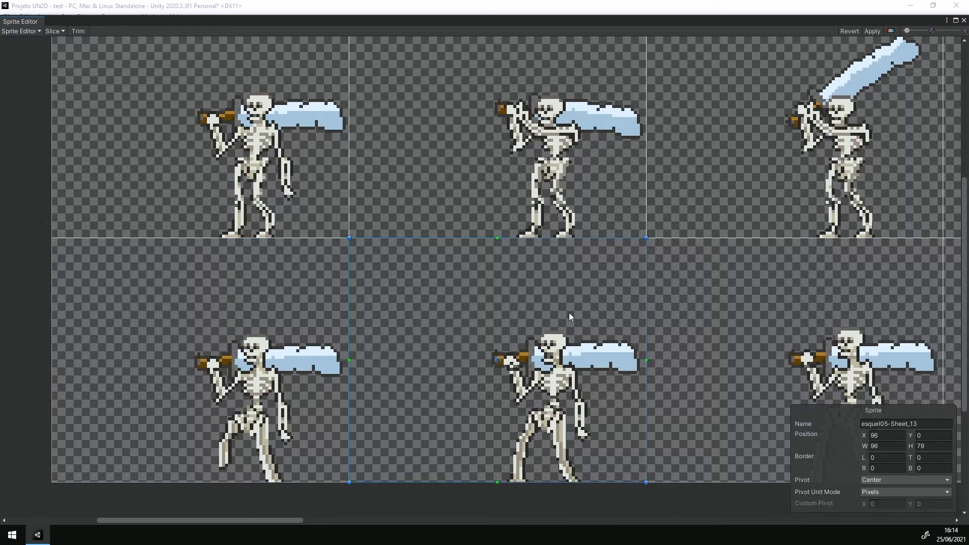
{"action": "left_click_drag", "start_coordinate": [498, 363], "coordinate": [548, 484]}
{"action": "middle_click_drag", "start_coordinate": [739, 334], "coordinate": [297, 310]}
{"action": "left_click", "coordinate": [361, 146]}
{"action": "left_click_drag", "start_coordinate": [362, 106], "coordinate": [413, 231]}
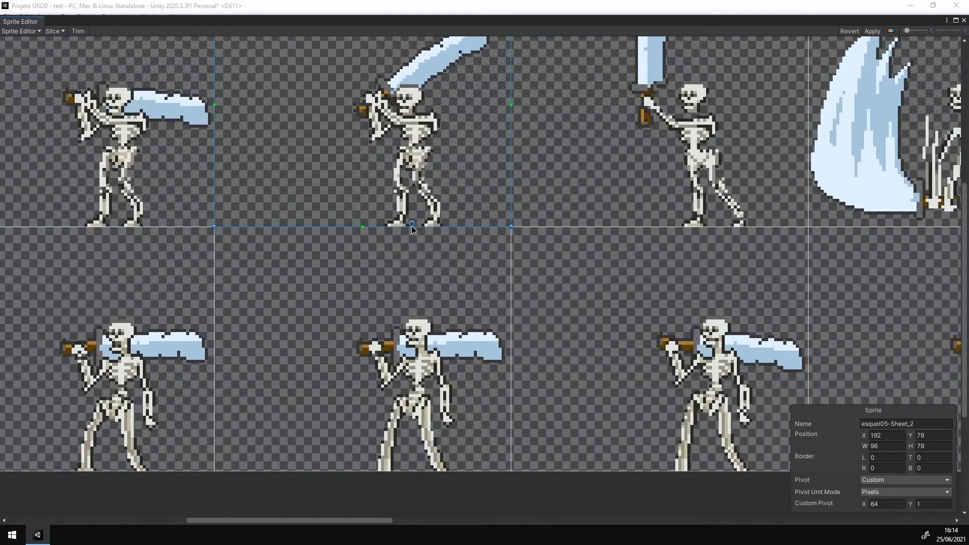
{"action": "left_click", "coordinate": [426, 387]}
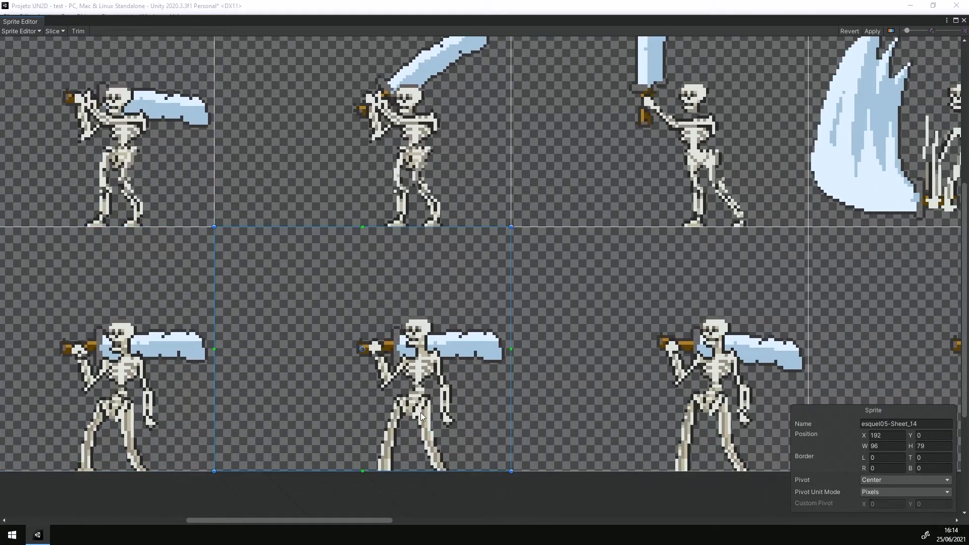
{"action": "left_click_drag", "start_coordinate": [364, 352], "coordinate": [416, 474]}
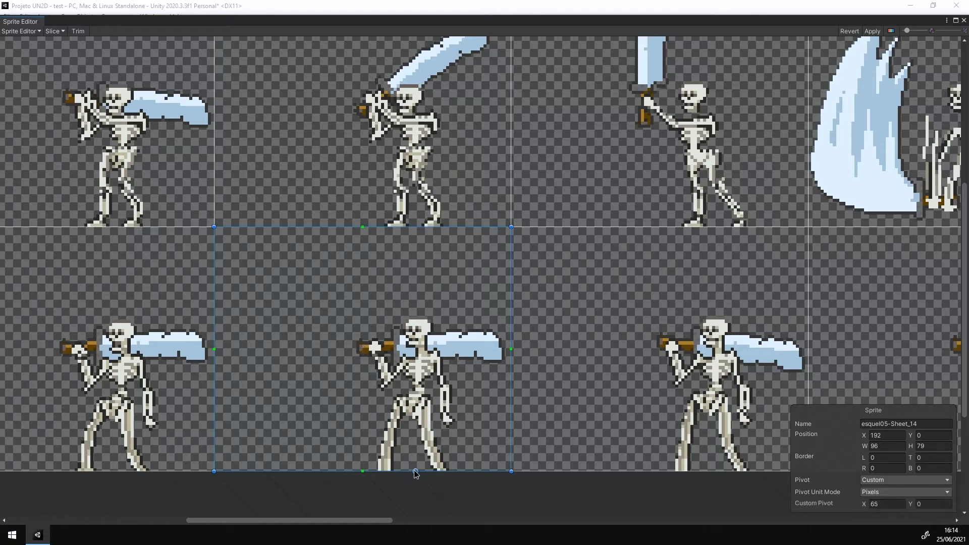
Place foot-level pivots on the fourth column's frames, at about X 64 in the upper one and about 65, 0 in the lower one
{"action": "scroll", "coordinate": [562, 352], "scroll_direction": "down", "scroll_amount": 3}
{"action": "middle_click_drag", "start_coordinate": [648, 327], "coordinate": [359, 325]}
{"action": "left_click", "coordinate": [352, 188]}
{"action": "left_click_drag", "start_coordinate": [345, 165], "coordinate": [382, 256]}
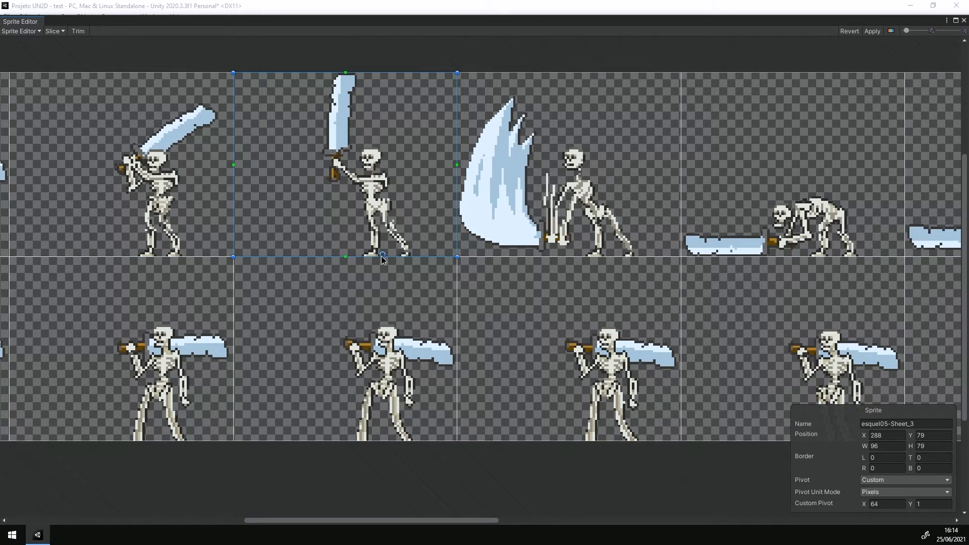
{"action": "left_click_drag", "start_coordinate": [382, 255], "coordinate": [382, 257]}
{"action": "middle_click_drag", "start_coordinate": [381, 313], "coordinate": [350, 250]}
{"action": "left_click", "coordinate": [352, 255]}
{"action": "left_click_drag", "start_coordinate": [317, 276], "coordinate": [356, 368]}
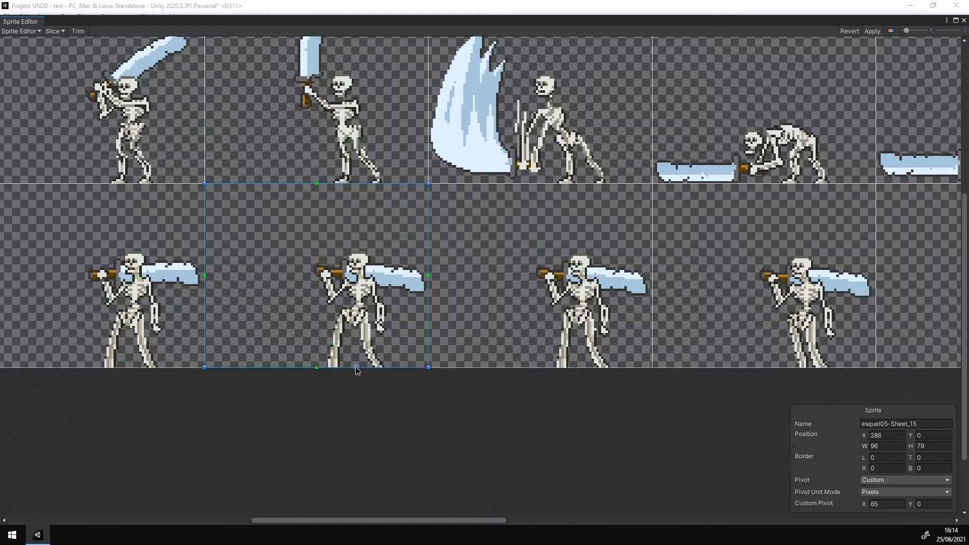
Place foot-level custom pivots on both fifth-column frames, with the lower one at about X 64, Y 0
{"action": "left_click", "coordinate": [546, 155]}
{"action": "middle_click_drag", "start_coordinate": [569, 174], "coordinate": [521, 267]}
{"action": "left_click_drag", "start_coordinate": [491, 186], "coordinate": [529, 278]}
{"action": "left_click", "coordinate": [544, 367]}
{"action": "left_click_drag", "start_coordinate": [491, 369], "coordinate": [529, 461]}
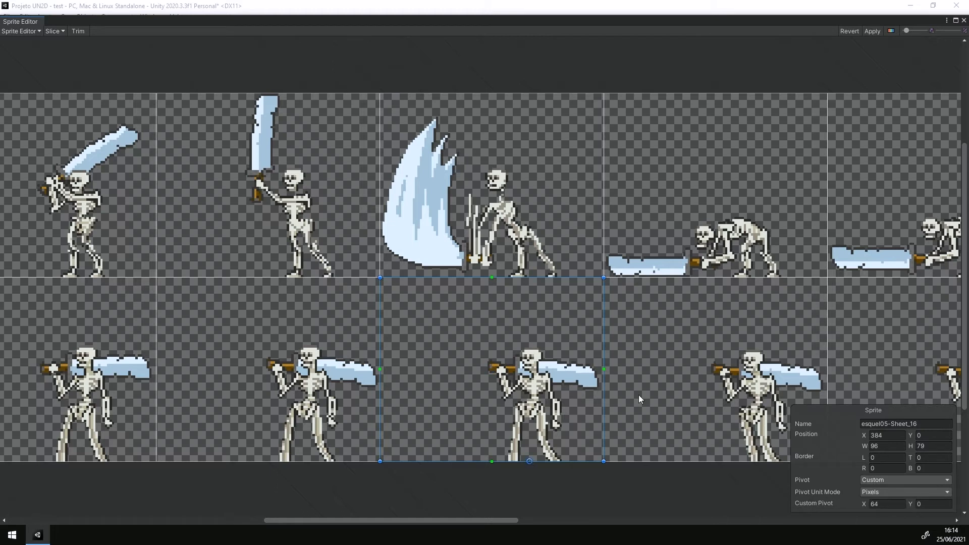
Place foot-level custom pivots on both sixth-column frames, with the lower one at about X 67, Y 0
{"action": "middle_click_drag", "start_coordinate": [690, 335], "coordinate": [379, 305]}
{"action": "left_click", "coordinate": [399, 186]}
{"action": "left_click_drag", "start_coordinate": [404, 158], "coordinate": [449, 249]}
{"action": "left_click", "coordinate": [448, 353]}
{"action": "left_click_drag", "start_coordinate": [404, 342], "coordinate": [450, 435]}
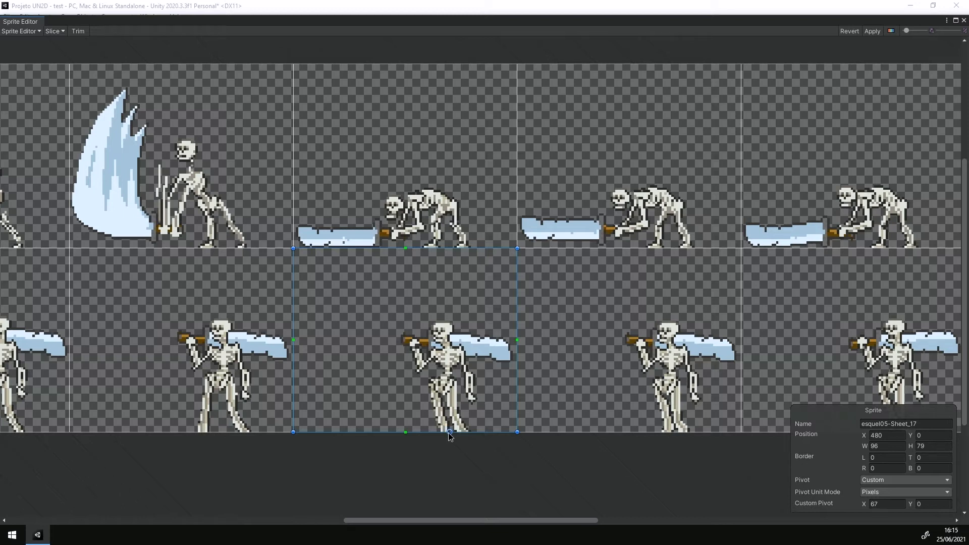
Place foot-level custom pivots on both seventh-column frames, with the lower one at about X 67, Y 0
{"action": "middle_click_drag", "start_coordinate": [608, 316], "coordinate": [344, 300]}
{"action": "left_click", "coordinate": [388, 180]}
{"action": "left_click_drag", "start_coordinate": [365, 141], "coordinate": [408, 232]}
{"action": "left_click", "coordinate": [409, 243]}
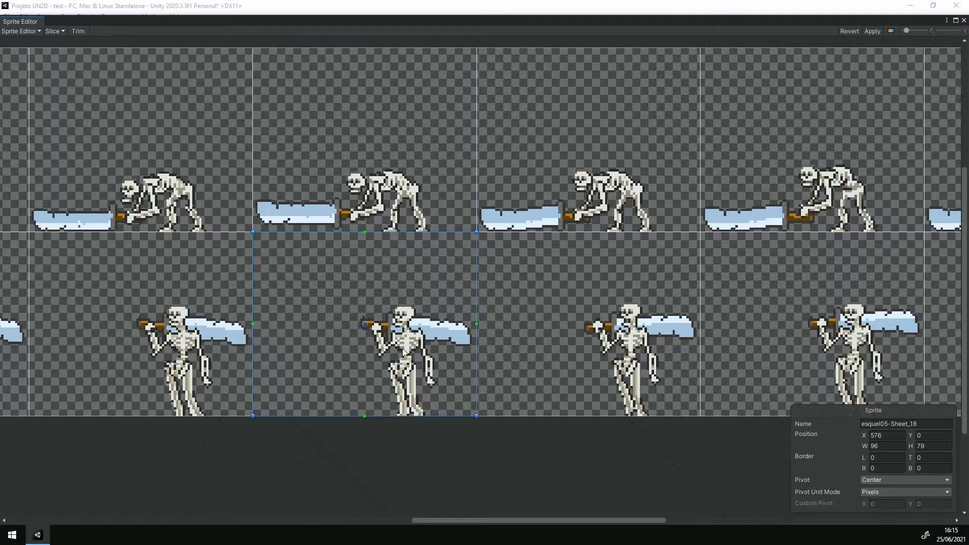
{"action": "left_click", "coordinate": [662, 338]}
Place foot-level custom pivots on the eighth and ninth upper-row frames, fine-tuning the eighth frame's pivot at the feet
{"action": "left_click", "coordinate": [613, 161]}
{"action": "left_click_drag", "start_coordinate": [587, 142], "coordinate": [630, 233]}
{"action": "middle_click_drag", "start_coordinate": [632, 235], "coordinate": [532, 248]}
{"action": "left_click", "coordinate": [513, 148]}
{"action": "left_click_drag", "start_coordinate": [488, 138], "coordinate": [530, 232]}
{"action": "left_click", "coordinate": [677, 180]}
{"action": "left_click", "coordinate": [538, 181]}
{"action": "left_click_drag", "start_coordinate": [530, 227], "coordinate": [528, 230]}
{"action": "left_click", "coordinate": [759, 155]}
{"action": "left_click_drag", "start_coordinate": [711, 138], "coordinate": [752, 231]}
Place foot-level custom pivots on the eleventh and twelfth upper-row frames, both at about X 64, Y 0
{"action": "middle_click_drag", "start_coordinate": [715, 219], "coordinate": [241, 233]}
{"action": "left_click", "coordinate": [507, 180]}
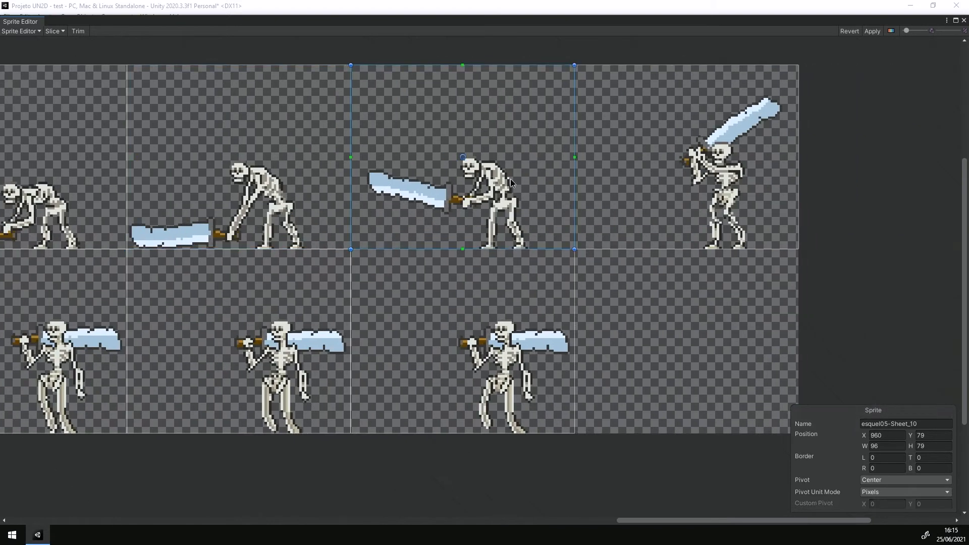
{"action": "left_click_drag", "start_coordinate": [464, 158], "coordinate": [502, 250]}
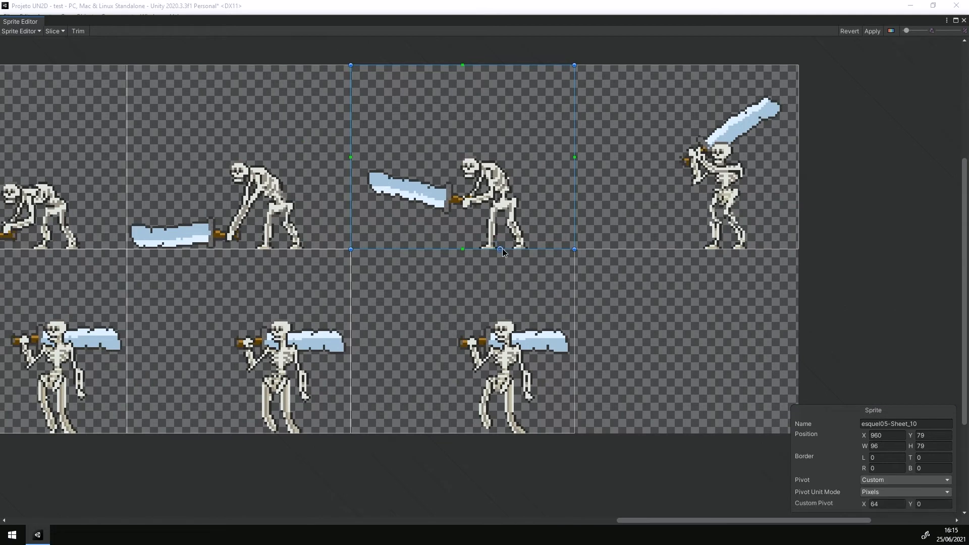
{"action": "left_click", "coordinate": [726, 177]}
{"action": "left_click_drag", "start_coordinate": [687, 158], "coordinate": [724, 250]}
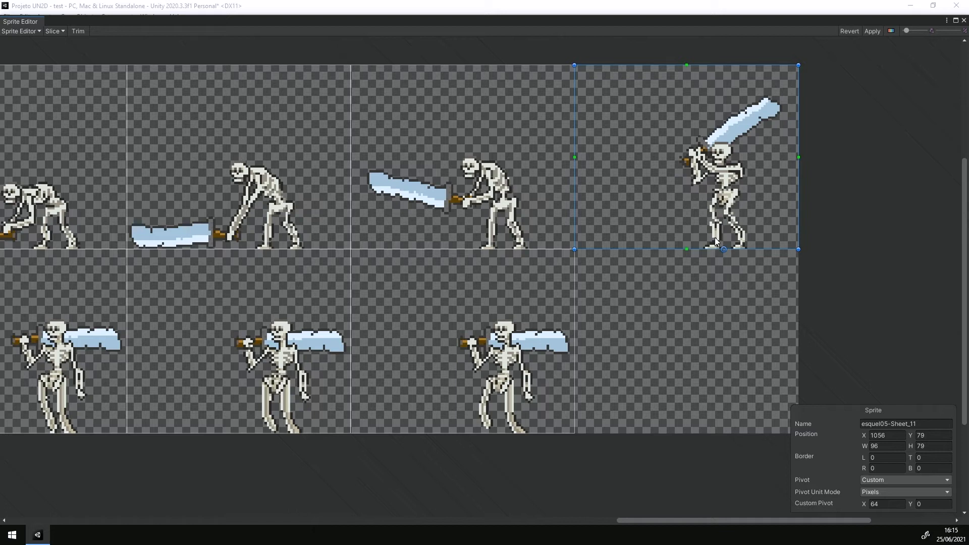
Place foot-level custom pivots on the eighth and ninth lower-row frames, both at about X 67, Y 0
{"action": "scroll", "coordinate": [599, 317], "scroll_direction": "down", "scroll_amount": 1}
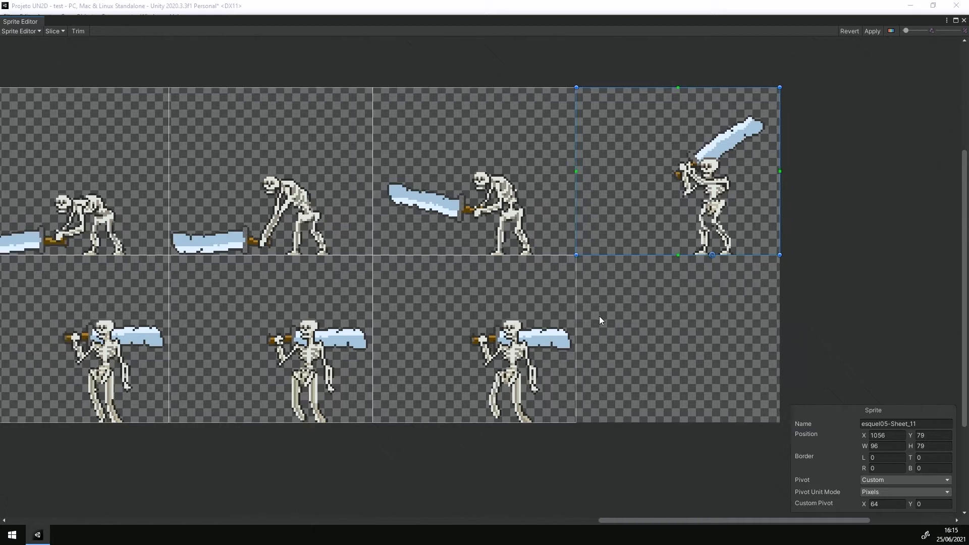
{"action": "middle_click_drag", "start_coordinate": [440, 356], "coordinate": [763, 258]}
{"action": "scroll", "coordinate": [627, 308], "scroll_direction": "down", "scroll_amount": 3}
{"action": "middle_click_drag", "start_coordinate": [147, 348], "coordinate": [541, 328]}
{"action": "scroll", "coordinate": [415, 304], "scroll_direction": "up", "scroll_amount": 1}
{"action": "left_click", "coordinate": [396, 281]}
{"action": "middle_click_drag", "start_coordinate": [299, 318], "coordinate": [632, 327]}
{"action": "scroll", "coordinate": [536, 293], "scroll_direction": "up", "scroll_amount": 4}
{"action": "middle_click_drag", "start_coordinate": [732, 309], "coordinate": [215, 330]}
{"action": "left_click", "coordinate": [485, 302]}
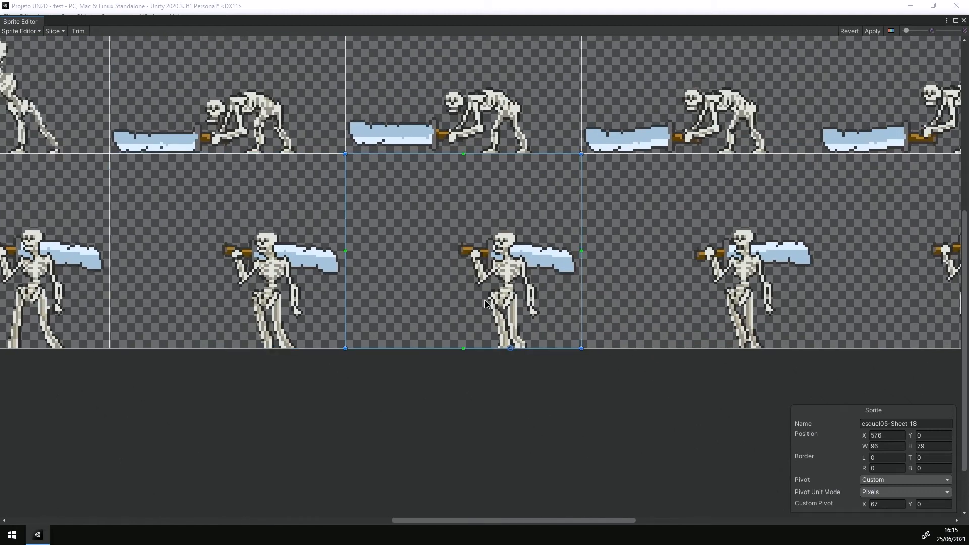
{"action": "left_click", "coordinate": [691, 302]}
{"action": "middle_click_drag", "start_coordinate": [681, 305], "coordinate": [336, 299]}
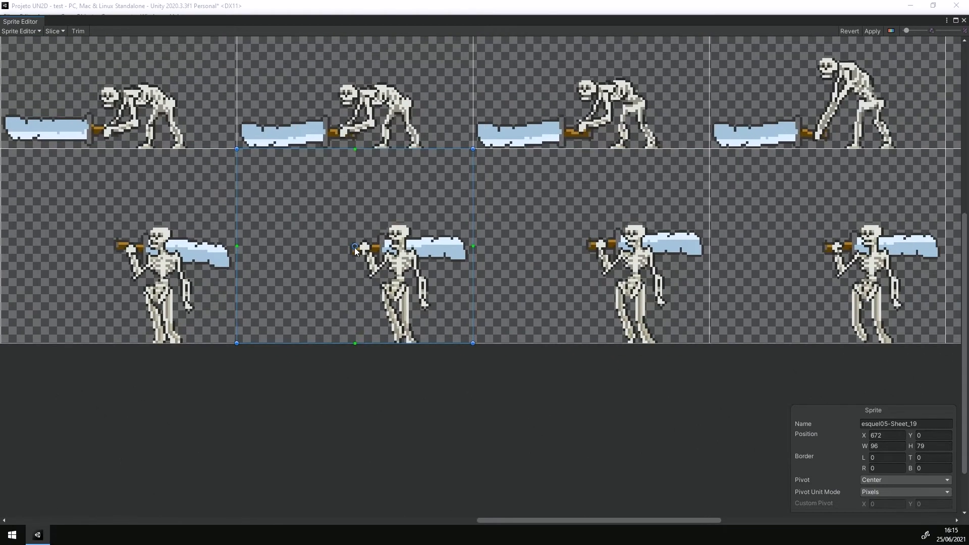
{"action": "left_click", "coordinate": [599, 258]}
{"action": "left_click_drag", "start_coordinate": [592, 247], "coordinate": [638, 341]}
Place foot-level custom pivots on the tenth and eleventh lower-row frames, with the eleventh at about X 64, Y 0
{"action": "middle_click_drag", "start_coordinate": [637, 341], "coordinate": [374, 326]}
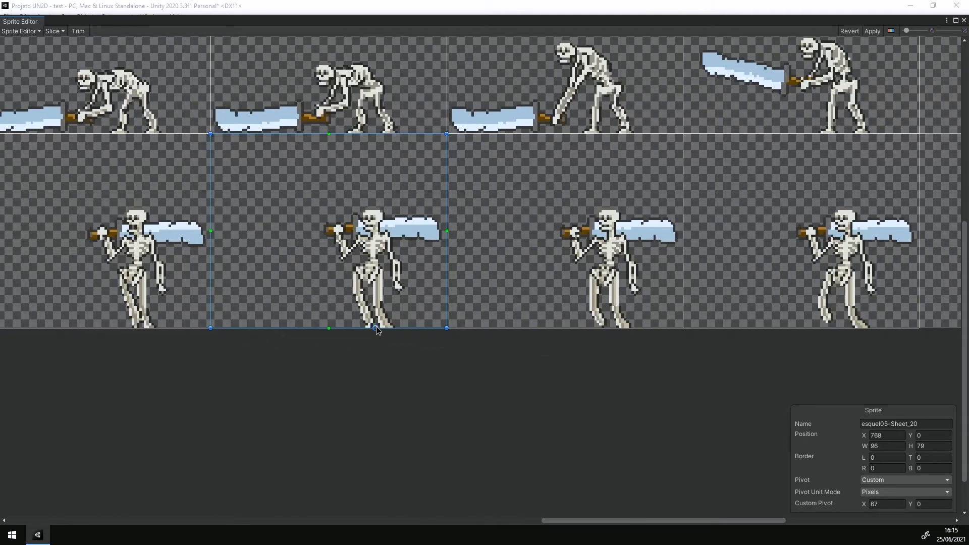
{"action": "left_click", "coordinate": [595, 265]}
{"action": "left_click_drag", "start_coordinate": [571, 233], "coordinate": [609, 330]}
{"action": "left_click", "coordinate": [787, 263]}
{"action": "left_click_drag", "start_coordinate": [802, 231], "coordinate": [841, 332]}
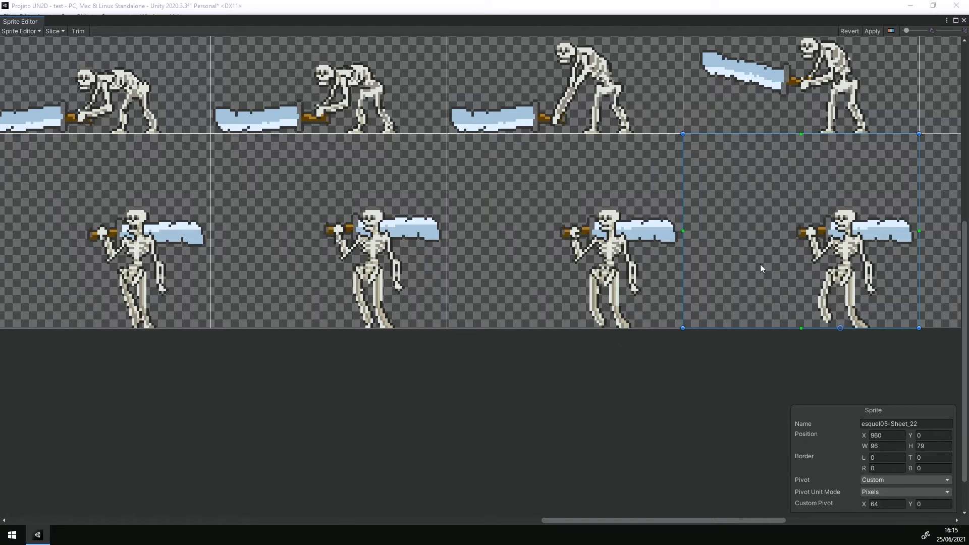
Apply the pivot changes in the Sprite Editor, then set the skeleton sheet texture's compression to None
{"action": "scroll", "coordinate": [762, 268], "scroll_direction": "down", "scroll_amount": 5}
{"action": "left_click", "coordinate": [522, 177]}
{"action": "middle_click_drag", "start_coordinate": [523, 177], "coordinate": [734, 213]}
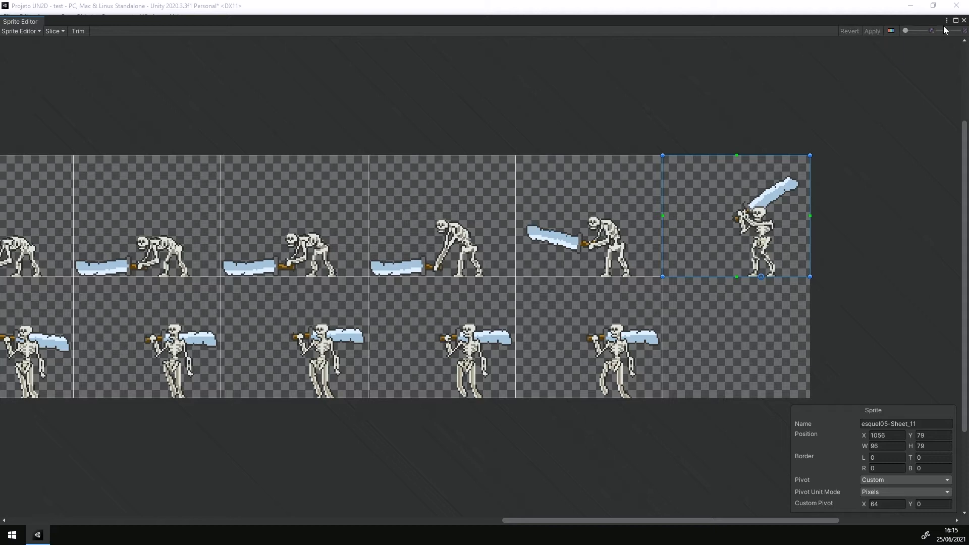
{"action": "left_click", "coordinate": [964, 20]}
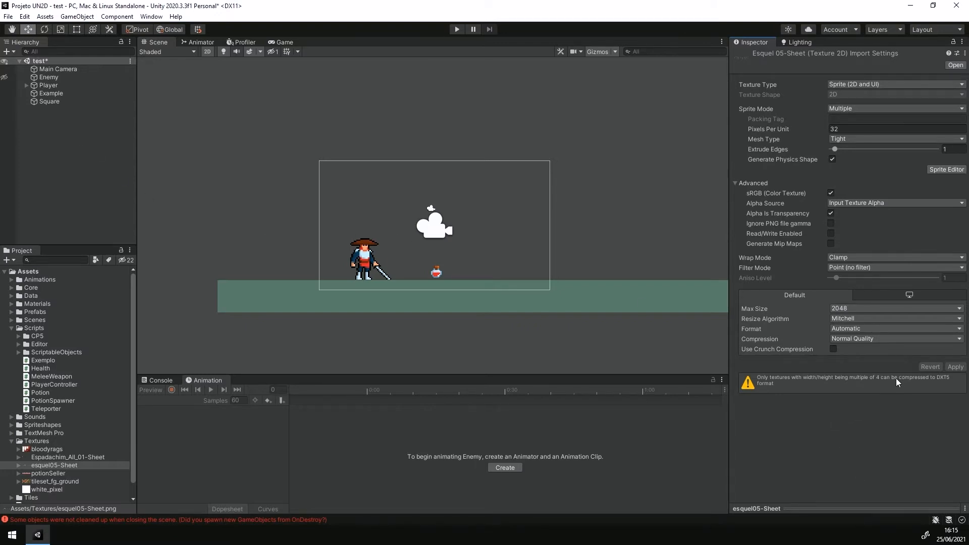
{"action": "left_click", "coordinate": [860, 339]}
{"action": "left_click", "coordinate": [862, 350]}
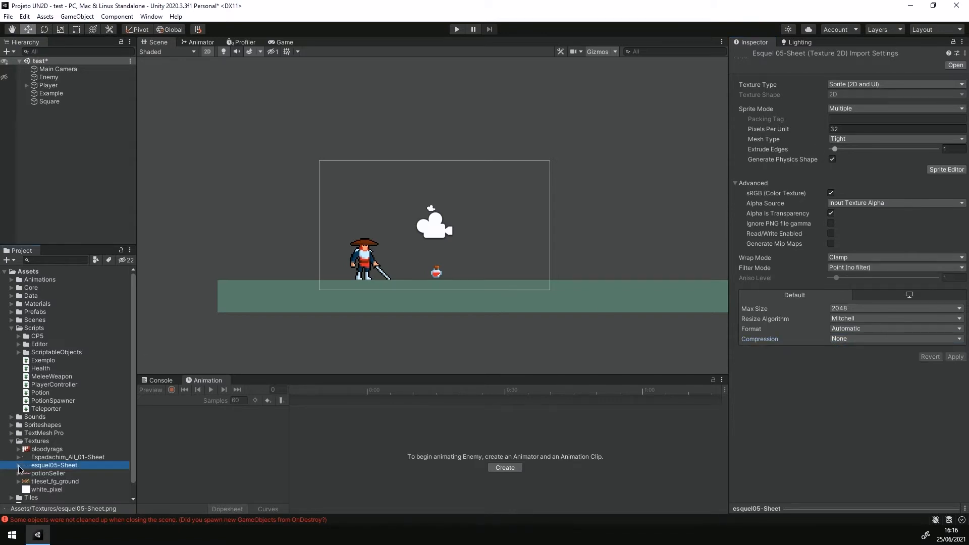
Place the sliced sprite esquel05-Sheet_0 in the scene on the ground near the potion
{"action": "left_click", "coordinate": [18, 465]}
{"action": "left_click_drag", "start_coordinate": [64, 473], "coordinate": [491, 281]}
{"action": "scroll", "coordinate": [513, 269], "scroll_direction": "up", "scroll_amount": 3}
{"action": "scroll", "coordinate": [471, 253], "scroll_direction": "down", "scroll_amount": 2}
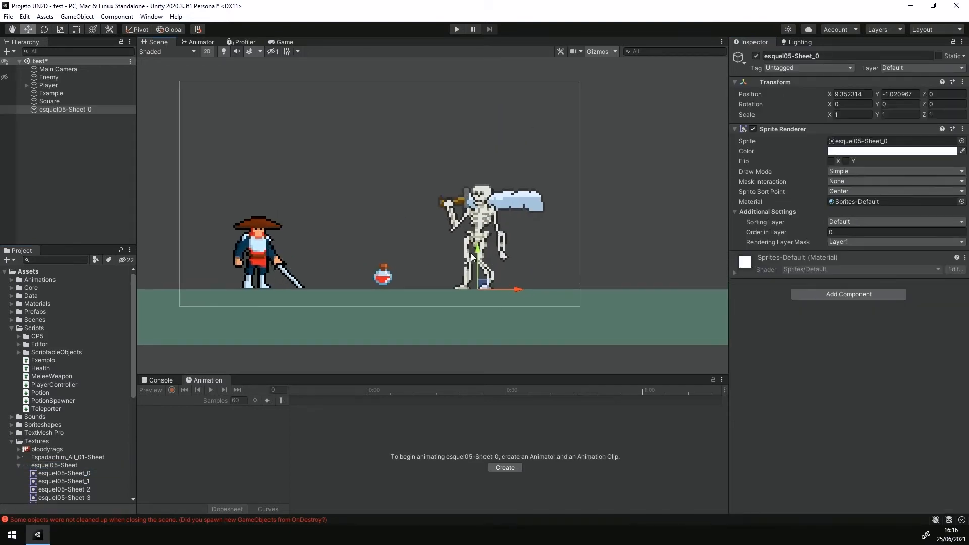
Reopen esquel05-Sheet in the Sprite Editor, rename the first upper-row frame as skeleton_att01 and copy that name
{"action": "left_click", "coordinate": [88, 474]}
{"action": "left_click", "coordinate": [74, 465]}
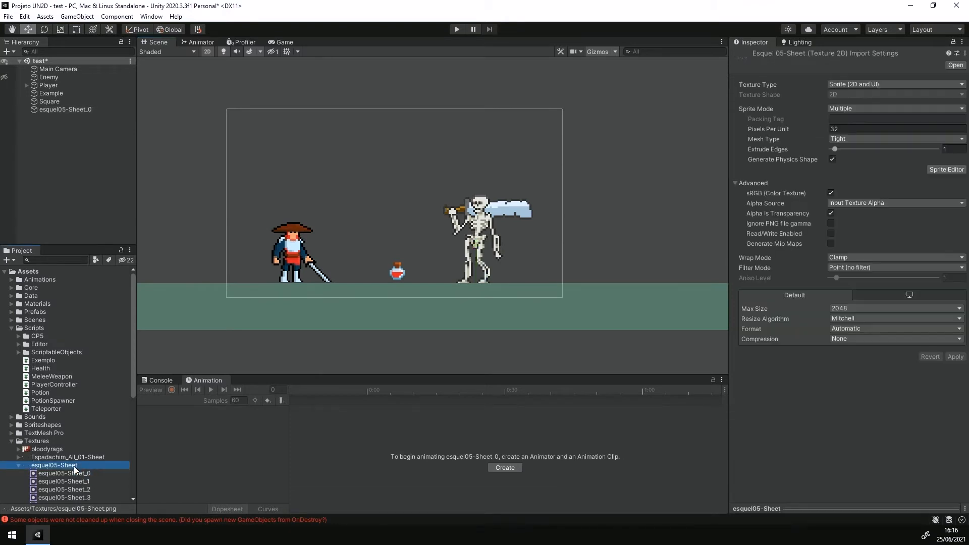
{"action": "left_click", "coordinate": [944, 169]}
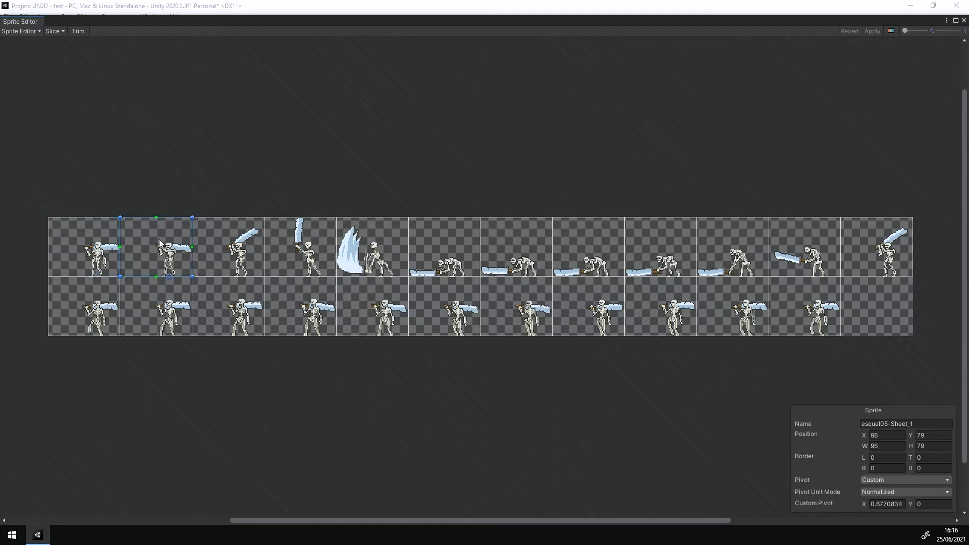
{"action": "left_click", "coordinate": [904, 424]}
{"action": "left_click_drag", "start_coordinate": [915, 424], "coordinate": [882, 427]}
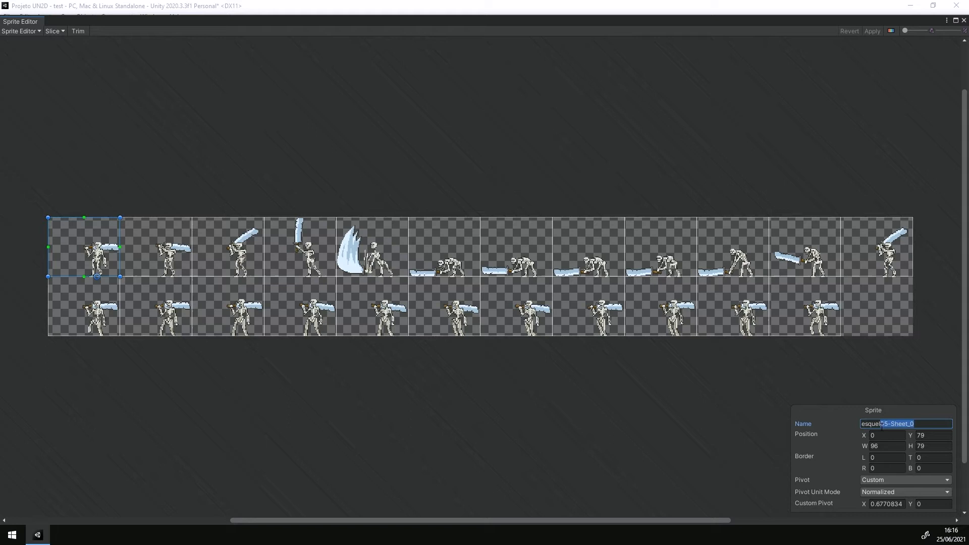
{"action": "left_click_drag", "start_coordinate": [916, 425], "coordinate": [884, 425]}
{"action": "key", "text": "BackSpace"}
{"action": "key", "text": "BackSpace"}
{"action": "key", "text": "BackSpace"}
{"action": "key", "text": "BackSpace"}
{"action": "key", "text": "BackSpace"}
{"action": "type", "text": "sk"}
{"action": "key", "text": "ctrl+a"}
{"action": "key", "text": "ctrl+c"}
Rename the second and third upper-row frames in the skeleton_att numbering, with the third as skeleton_att03
{"action": "left_click", "coordinate": [160, 244]}
{"action": "left_click", "coordinate": [922, 424]}
{"action": "key", "text": "ctrl+v"}
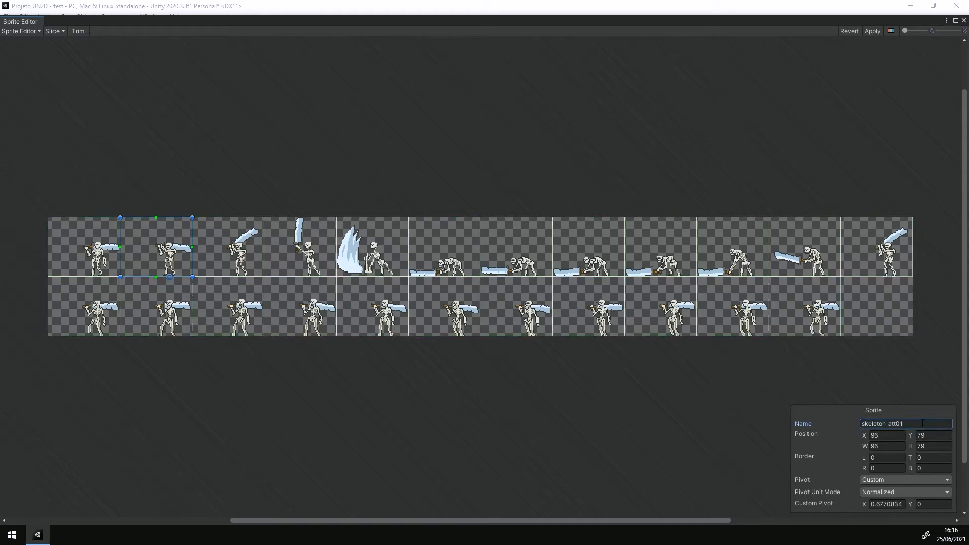
{"action": "left_click", "coordinate": [242, 248]}
{"action": "left_click", "coordinate": [923, 424]}
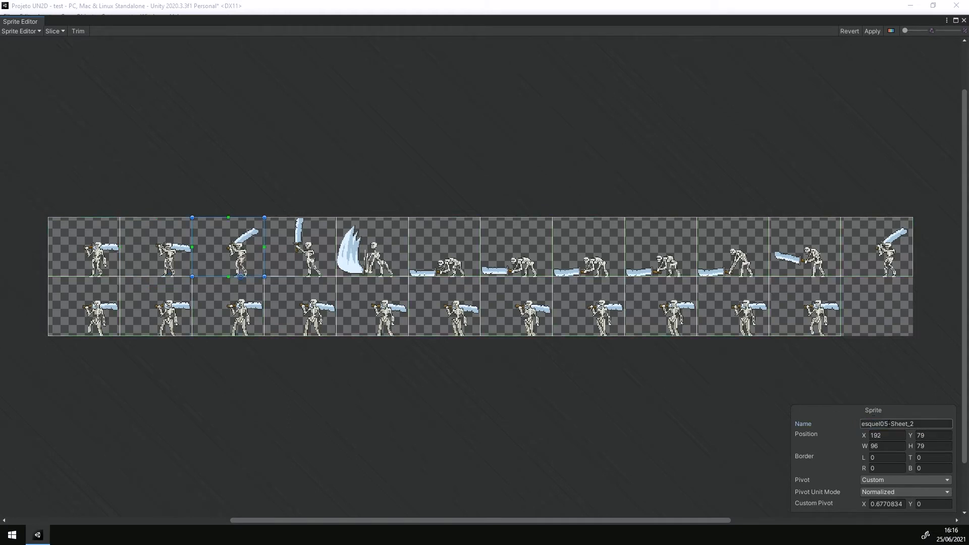
{"action": "key", "text": "ctrl+v"}
{"action": "type", "text": "3"}
Rename the fourth and fifth upper-row frames with the skeleton_att prefix and each frame's two-digit number
{"action": "left_click", "coordinate": [312, 254]}
{"action": "left_click", "coordinate": [922, 425]}
{"action": "key", "text": "ctrl+v"}
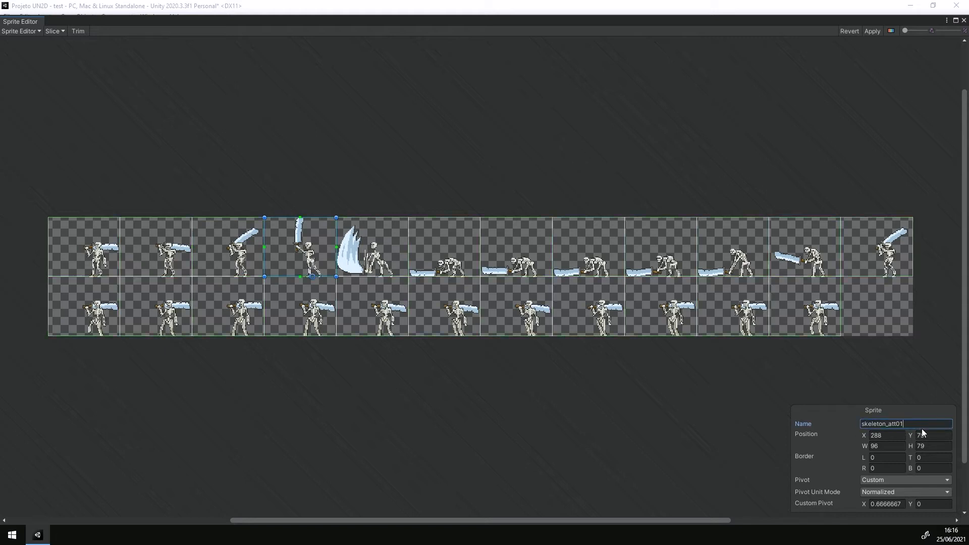
{"action": "left_click", "coordinate": [373, 244]}
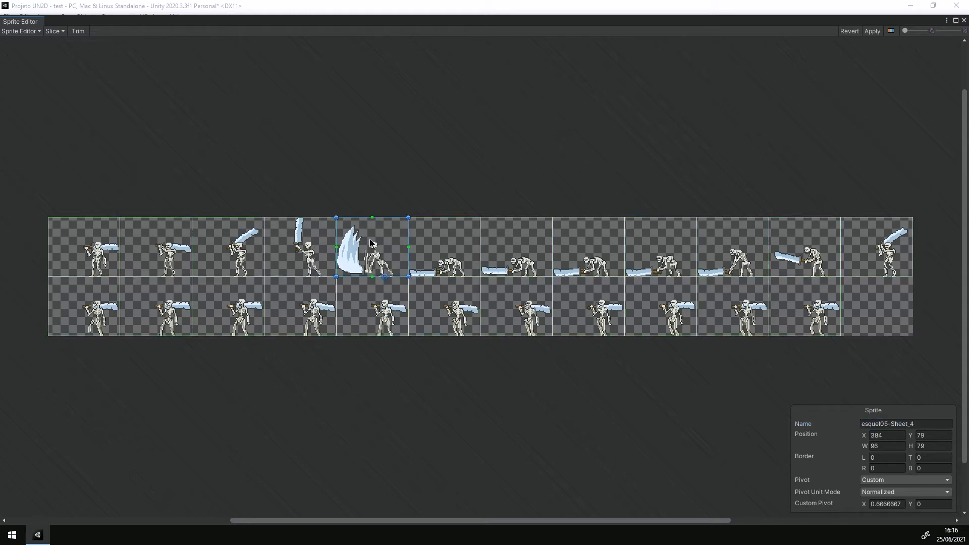
{"action": "left_click", "coordinate": [922, 424]}
{"action": "key", "text": "ctrl+v"}
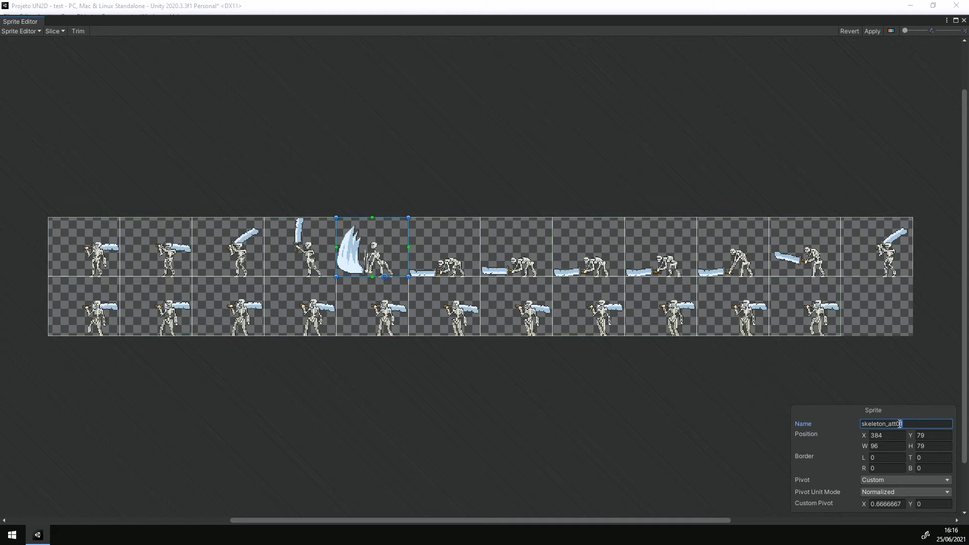
Rename the sixth and seventh upper-row frames with the skeleton_att prefix, correcting the seventh's number to follow the sequence
{"action": "left_click", "coordinate": [470, 252]}
{"action": "left_click", "coordinate": [923, 424]}
{"action": "key", "text": "ctrl+v"}
{"action": "left_click", "coordinate": [510, 260]}
{"action": "left_click", "coordinate": [907, 424]}
{"action": "key", "text": "ctrl+v"}
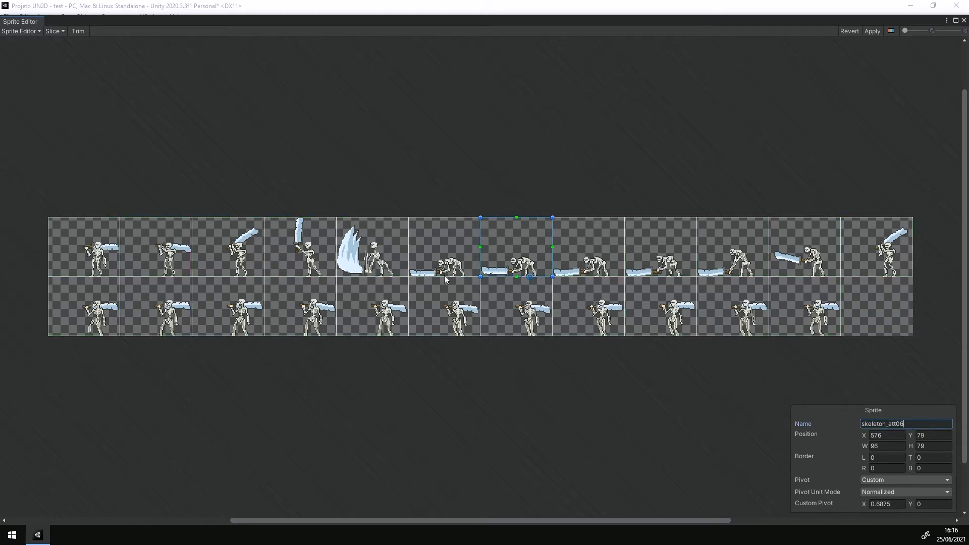
{"action": "left_click", "coordinate": [448, 250]}
{"action": "left_click", "coordinate": [519, 238]}
{"action": "left_click", "coordinate": [904, 424]}
Rename the eighth and ninth upper-row frames with the skeleton_att prefix and each frame's two-digit number
{"action": "left_click", "coordinate": [578, 241]}
{"action": "left_click_drag", "start_coordinate": [863, 423], "coordinate": [944, 424]}
{"action": "key", "text": "ctrl+v"}
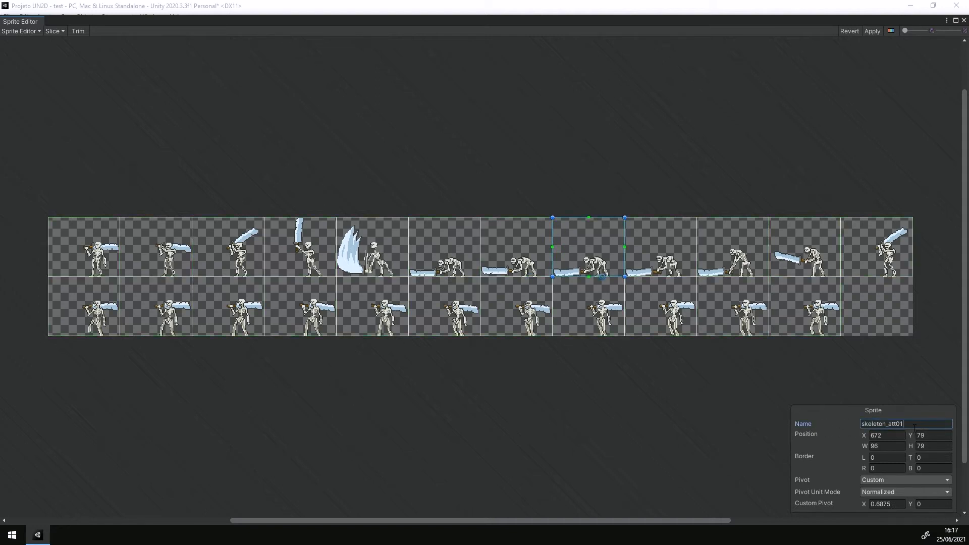
{"action": "left_click", "coordinate": [667, 255]}
{"action": "left_click_drag", "start_coordinate": [942, 424], "coordinate": [829, 428]}
{"action": "key", "text": "ctrl+v"}
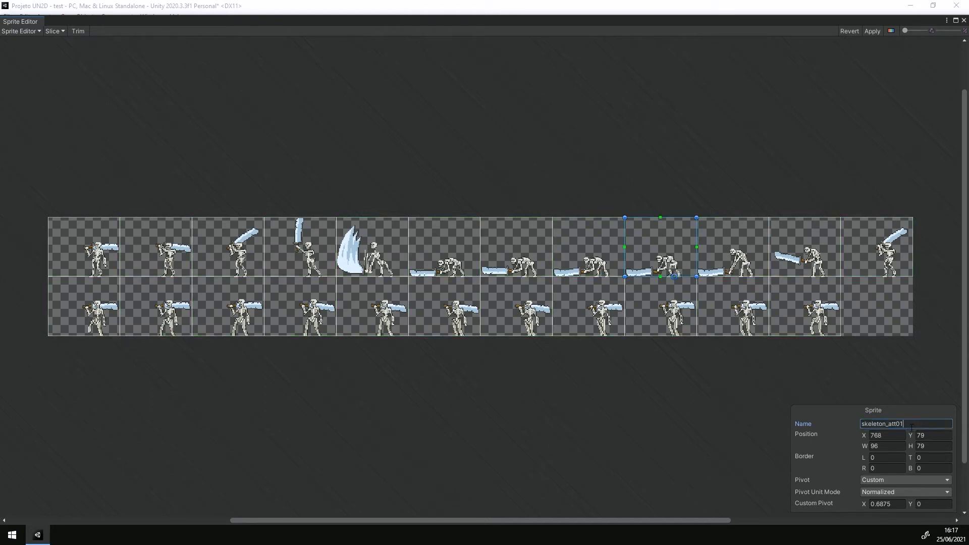
Rename the tenth and eleventh upper-row frames in the skeleton_att numbering, with the eleventh as skeleton_att11
{"action": "left_click", "coordinate": [761, 275]}
{"action": "left_click_drag", "start_coordinate": [940, 424], "coordinate": [823, 429]}
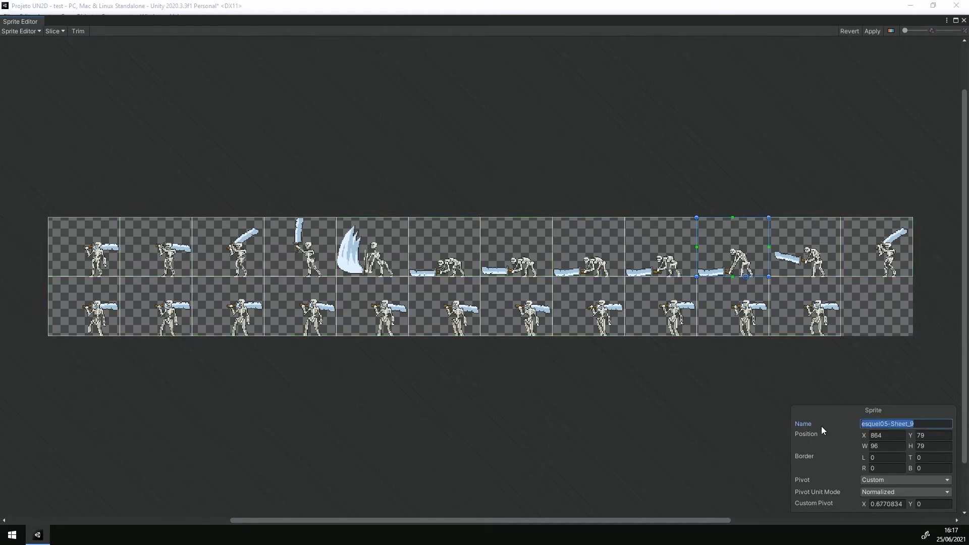
{"action": "left_click_drag", "start_coordinate": [912, 426], "coordinate": [844, 426]}
{"action": "left_click", "coordinate": [599, 239]}
{"action": "left_click", "coordinate": [719, 231]}
{"action": "left_click", "coordinate": [933, 427]}
{"action": "key", "text": "ctrl+v"}
{"action": "left_click", "coordinate": [777, 233]}
{"action": "left_click", "coordinate": [919, 424]}
{"action": "key", "text": "ctrl+v"}
Rename the twelfth upper-row frame as skeleton_att12, replacing its whole original name
{"action": "left_click", "coordinate": [869, 258]}
{"action": "left_click", "coordinate": [908, 424]}
{"action": "key", "text": "ctrl+v"}
{"action": "key", "text": "BackSpace"}
{"action": "key", "text": "BackSpace"}
{"action": "key", "text": "BackSpace"}
{"action": "key", "text": "BackSpace"}
{"action": "key", "text": "BackSpace"}
{"action": "key", "text": "BackSpace"}
{"action": "key", "text": "BackSpace"}
{"action": "key", "text": "BackSpace"}
{"action": "key", "text": "BackSpace"}
{"action": "key", "text": "BackSpace"}
{"action": "key", "text": "BackSpace"}
{"action": "key", "text": "BackSpace"}
{"action": "key", "text": "BackSpace"}
{"action": "key", "text": "BackSpace"}
{"action": "key", "text": "BackSpace"}
{"action": "key", "text": "BackSpace"}
{"action": "key", "text": "BackSpace"}
{"action": "key", "text": "BackSpace"}
{"action": "key", "text": "BackSpace"}
{"action": "key", "text": "BackSpace"}
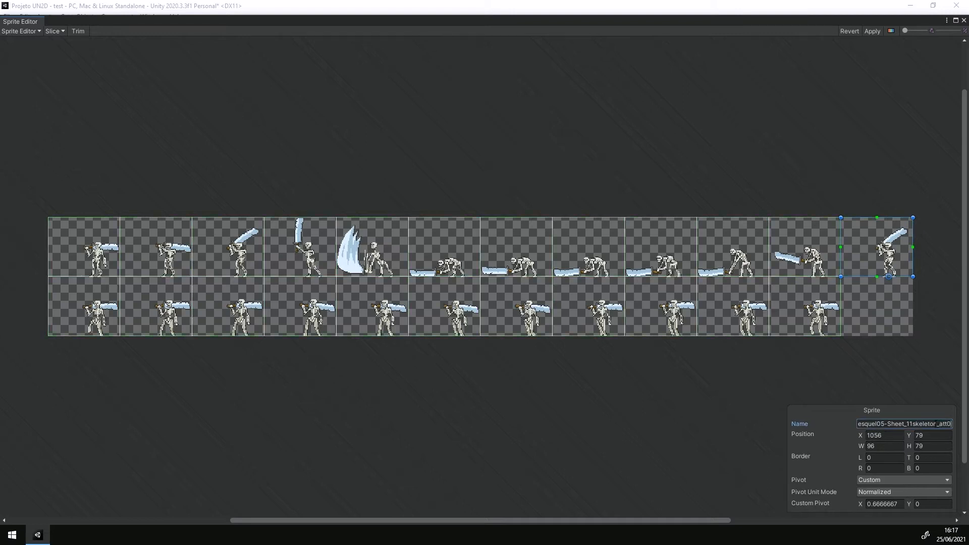
{"action": "key", "text": "ctrl+v"}
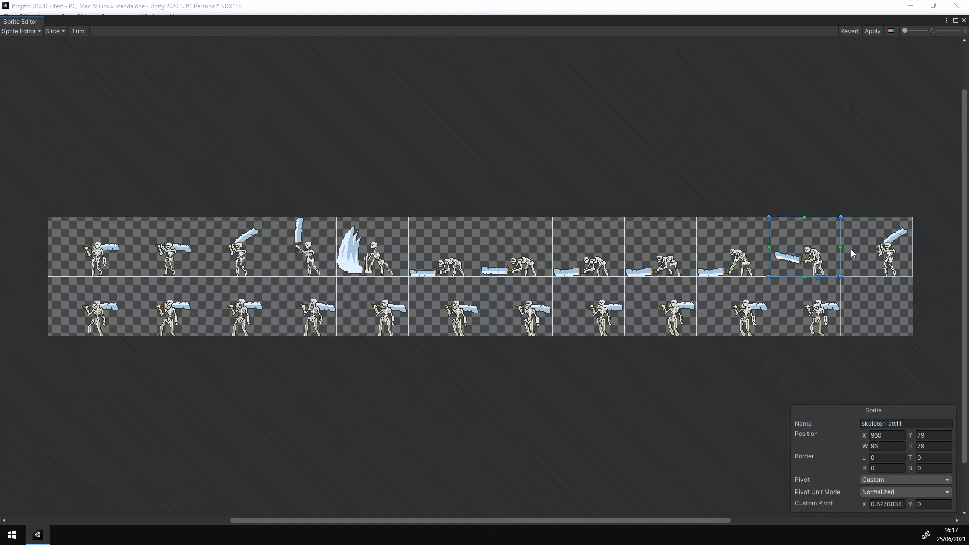
{"action": "left_click", "coordinate": [909, 424]}
{"action": "left_click", "coordinate": [909, 424]}
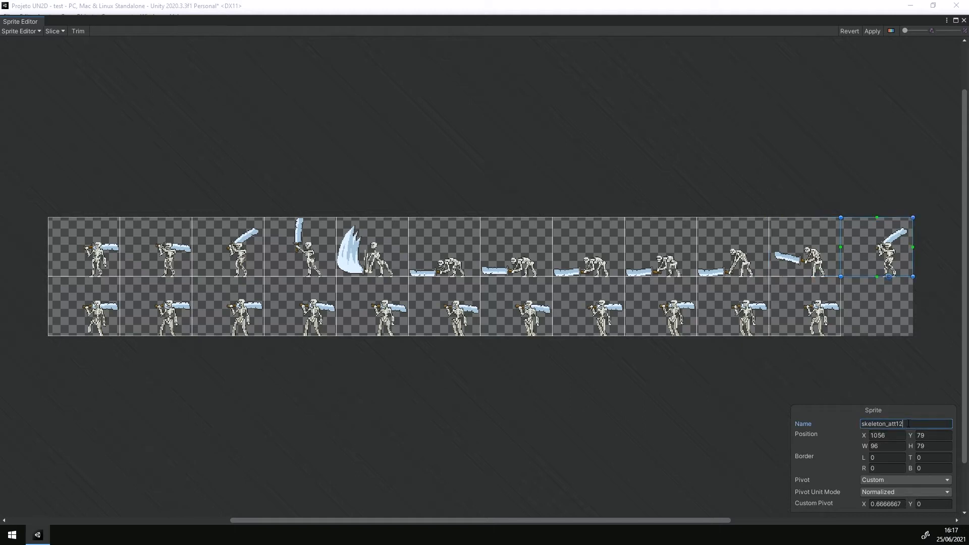
Rename the first lower-row frame as skeleton_walk01
{"action": "left_click", "coordinate": [82, 303]}
{"action": "left_click", "coordinate": [919, 424]}
{"action": "key", "text": "ctrl+v"}
{"action": "left_click_drag", "start_coordinate": [906, 424], "coordinate": [887, 424]}
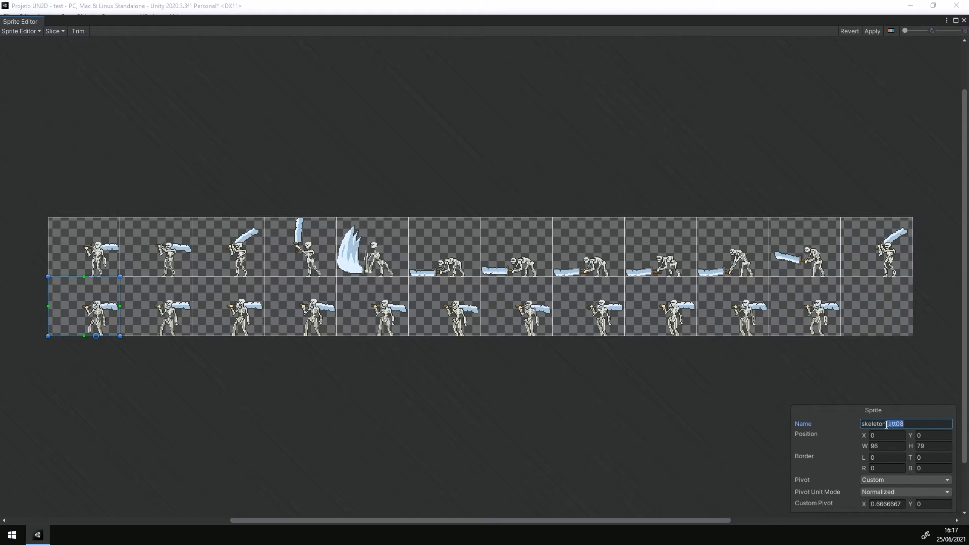
{"action": "type", "text": "walk01"}
Rename the second and third lower-row frames with the skeleton_walk prefix and each frame's two-digit number
{"action": "left_click", "coordinate": [157, 312]}
{"action": "left_click", "coordinate": [922, 423]}
{"action": "key", "text": "ctrl+v"}
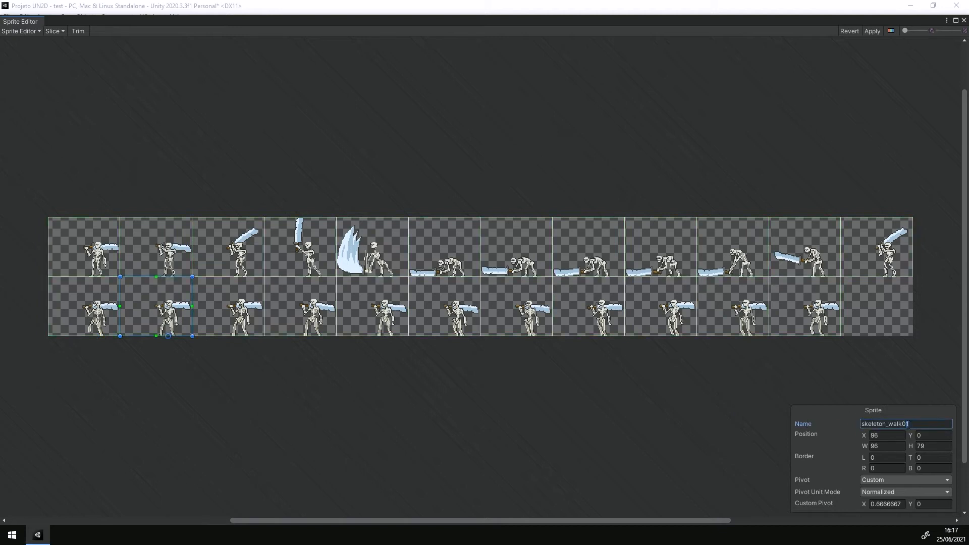
{"action": "left_click", "coordinate": [254, 310]}
{"action": "left_click", "coordinate": [957, 424]}
{"action": "key", "text": "ctrl+v"}
{"action": "left_click_drag", "start_coordinate": [929, 427], "coordinate": [843, 427]}
{"action": "key", "text": "BackSpace"}
{"action": "key", "text": "ctrl+v"}
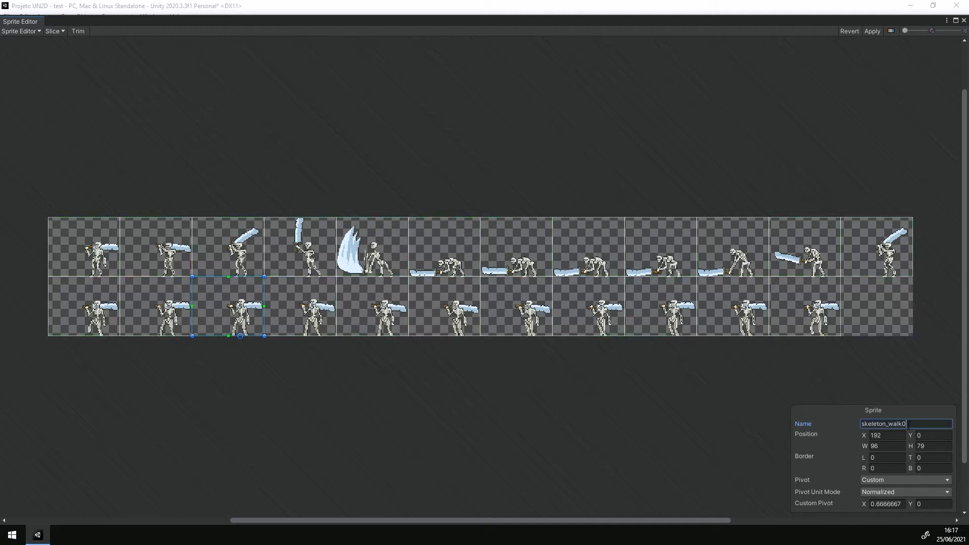
Rename the fourth and fifth lower-row frames with the skeleton_walk prefix and each frame's two-digit number
{"action": "left_click", "coordinate": [287, 310]}
{"action": "left_click_drag", "start_coordinate": [929, 427], "coordinate": [842, 428]}
{"action": "key", "text": "ctrl+v"}
{"action": "left_click", "coordinate": [386, 309]}
{"action": "double_click", "coordinate": [935, 422]}
{"action": "key", "text": "ctrl+v"}
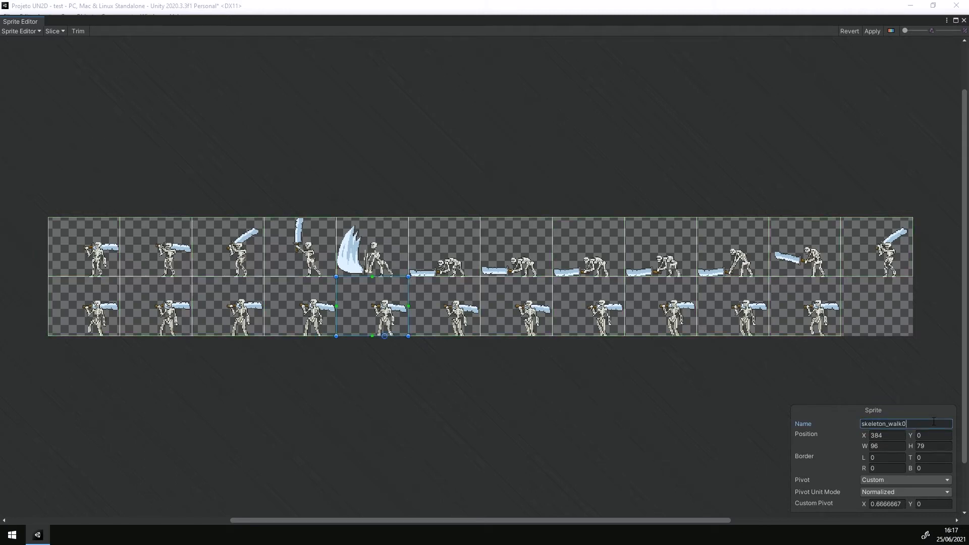
Rename the sixth and seventh lower-row frames with the skeleton_walk prefix and each frame's two-digit number
{"action": "left_click", "coordinate": [469, 309]}
{"action": "double_click", "coordinate": [889, 424]}
{"action": "key", "text": "ctrl+v"}
{"action": "left_click", "coordinate": [526, 310]}
{"action": "left_click_drag", "start_coordinate": [929, 426], "coordinate": [818, 427]}
{"action": "key", "text": "ctrl+v"}
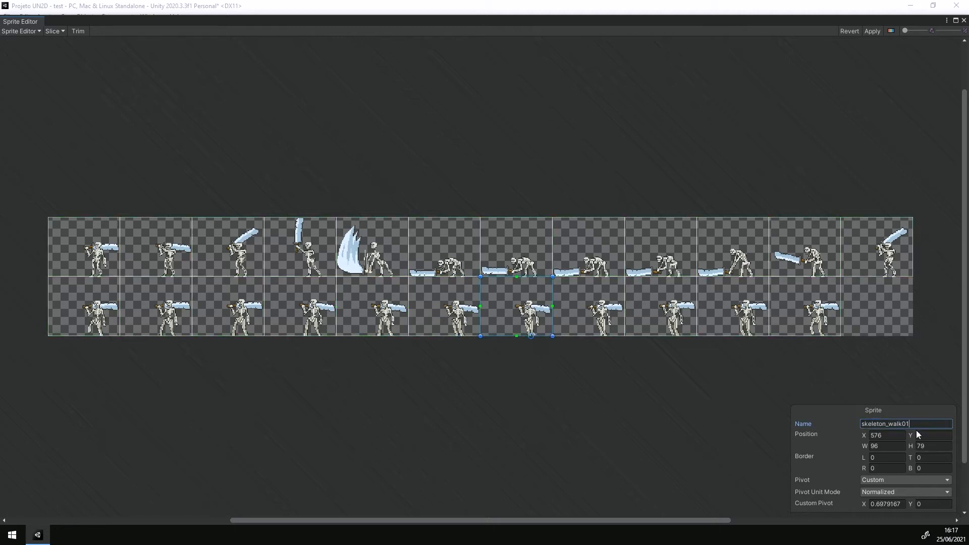
Rename the eighth and ninth lower-row frames as skeleton_walk08 and skeleton_walk09
{"action": "left_click", "coordinate": [595, 303]}
{"action": "double_click", "coordinate": [929, 424]}
{"action": "key", "text": "ctrl+v"}
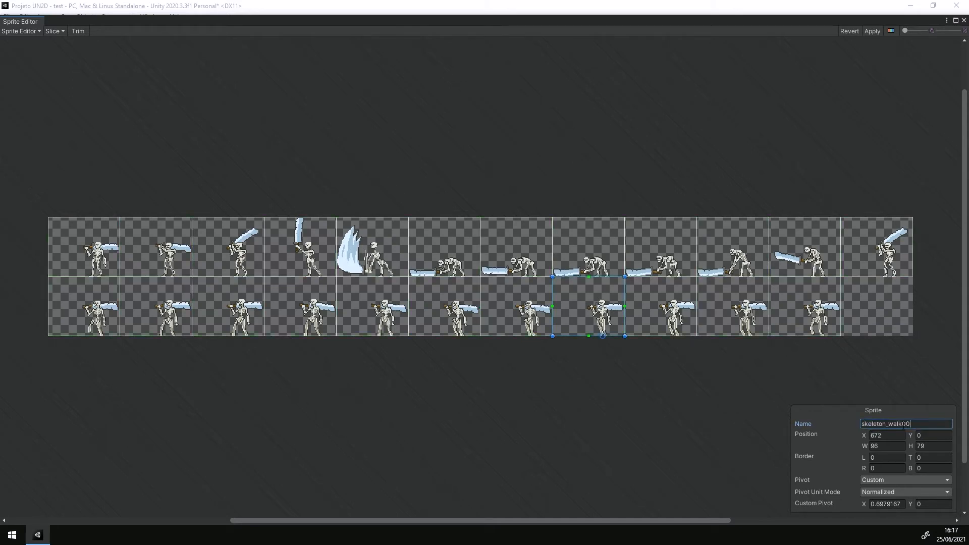
{"action": "left_click", "coordinate": [666, 305]}
{"action": "double_click", "coordinate": [929, 424]}
{"action": "key", "text": "ctrl+v"}
Rename the tenth and eleventh lower-row frames as skeleton_walk10 and skeleton_walk11
{"action": "left_click", "coordinate": [735, 318]}
{"action": "double_click", "coordinate": [909, 424]}
{"action": "key", "text": "ctrl+v"}
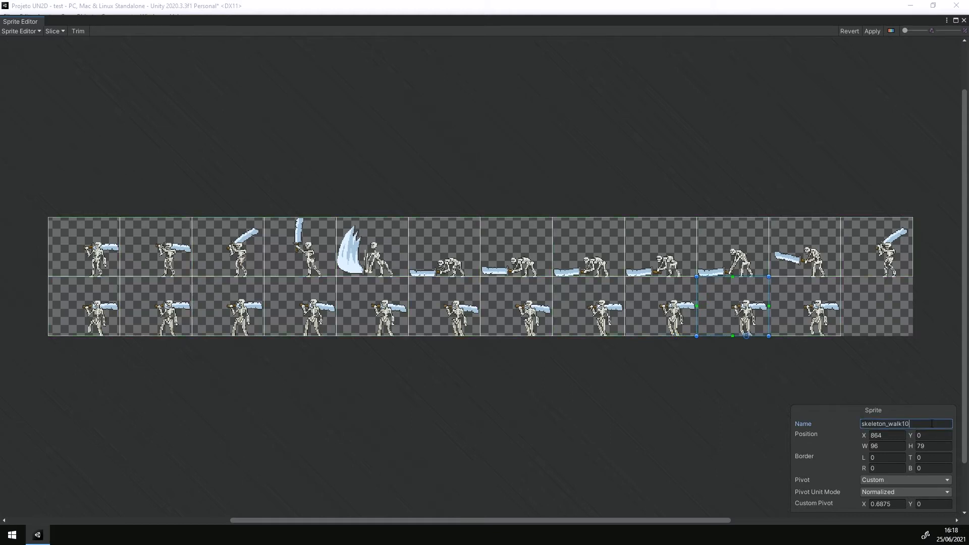
{"action": "left_click", "coordinate": [810, 313]}
{"action": "double_click", "coordinate": [908, 424]}
{"action": "key", "text": "ctrl+v"}
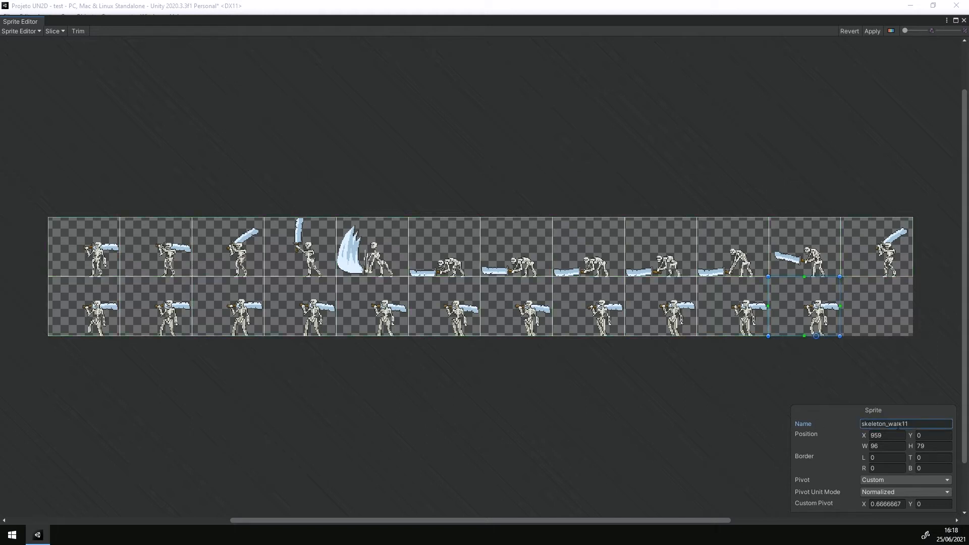
Apply the sprite sheet changes and close the Sprite Editor
{"action": "left_click", "coordinate": [602, 340]}
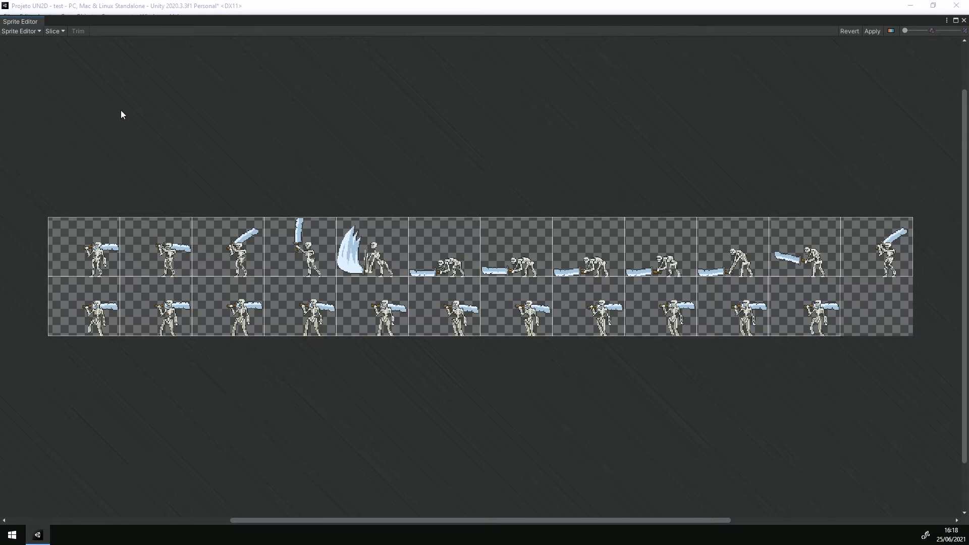
{"action": "left_click", "coordinate": [872, 30]}
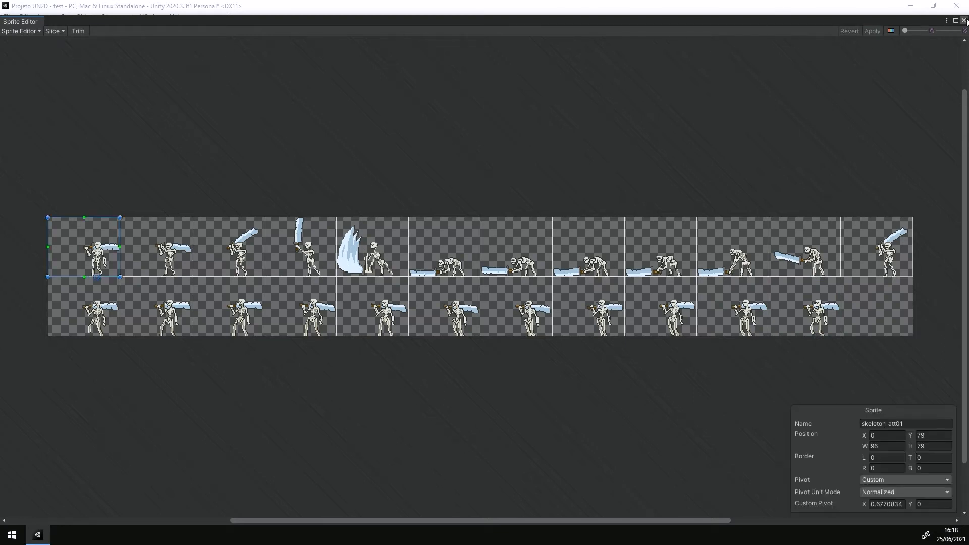
{"action": "left_click", "coordinate": [965, 21]}
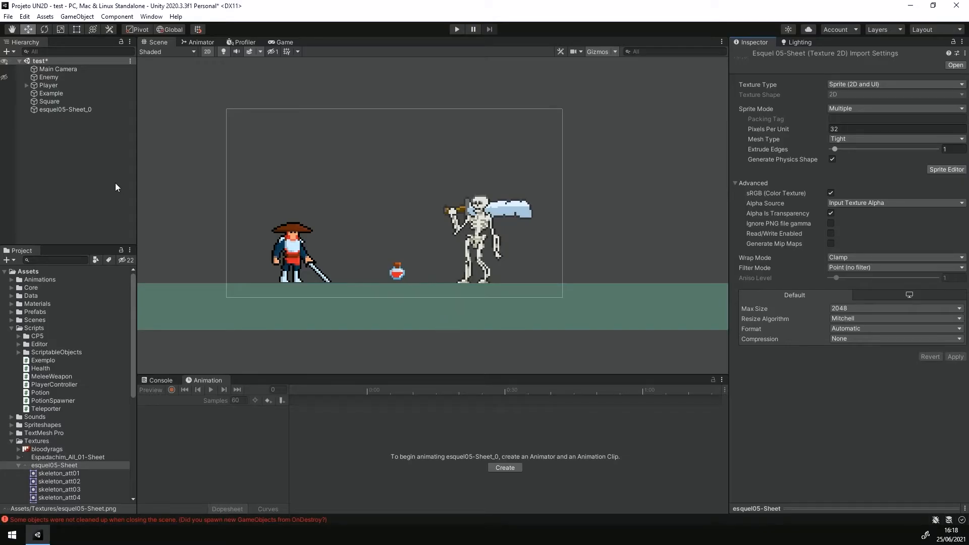
Rename the esquel05-Sheet_0 scene object as skeleton
{"action": "left_click", "coordinate": [72, 110]}
{"action": "left_click", "coordinate": [77, 111]}
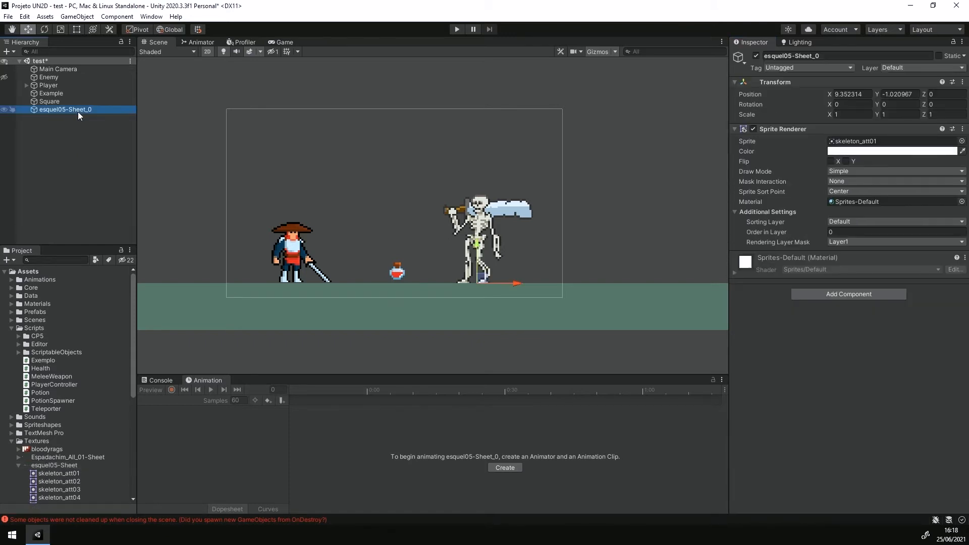
{"action": "type", "text": "skeleton"}
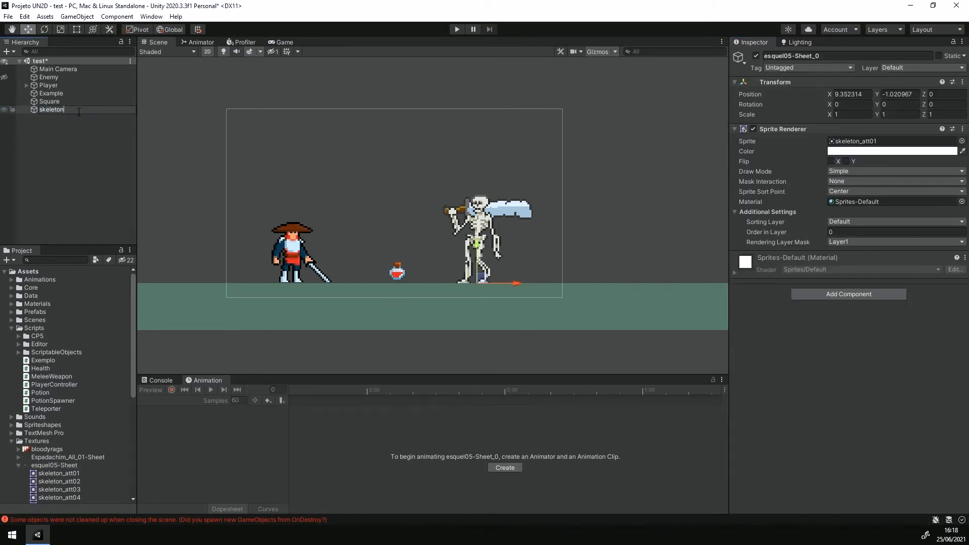
{"action": "key", "text": "Return"}
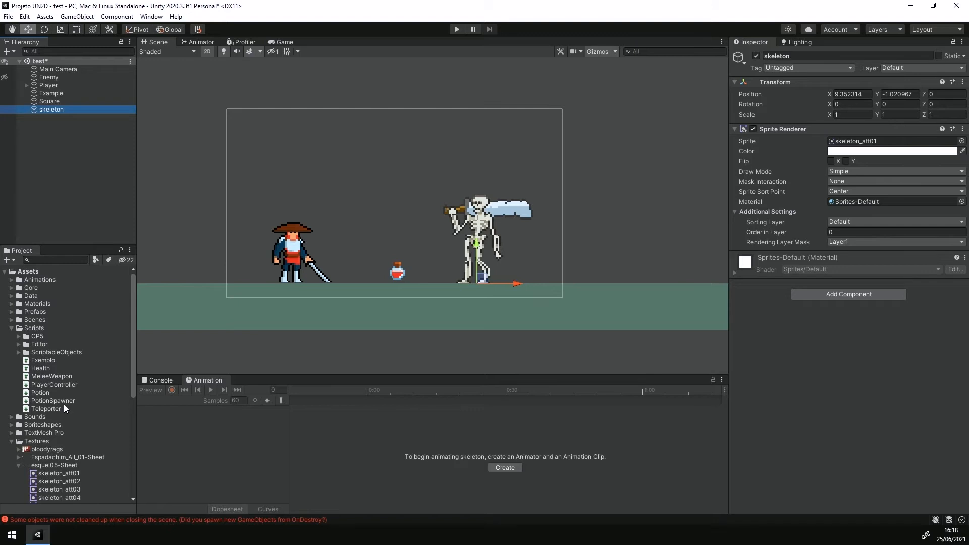
{"action": "left_click", "coordinate": [12, 443]}
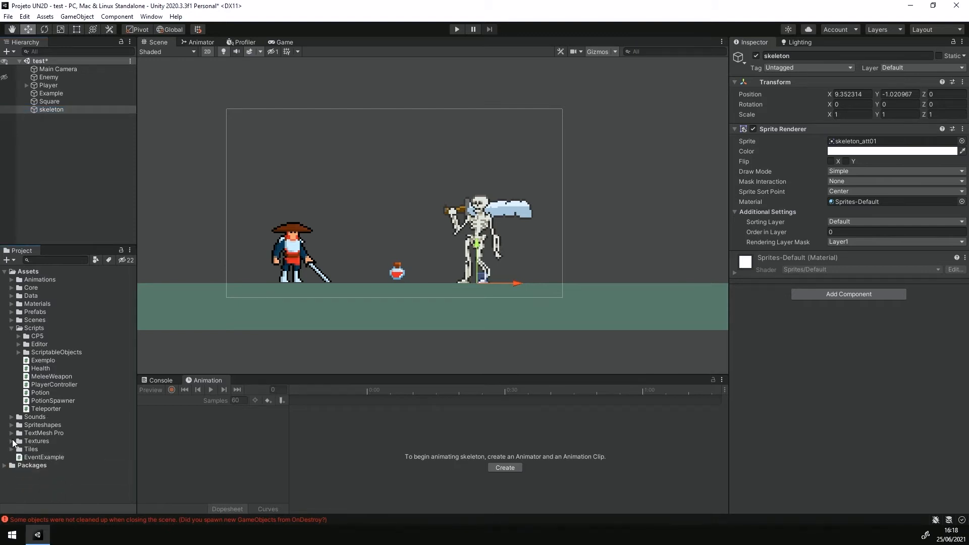
Delete the skeleton object from the scene
{"action": "left_click", "coordinate": [50, 132]}
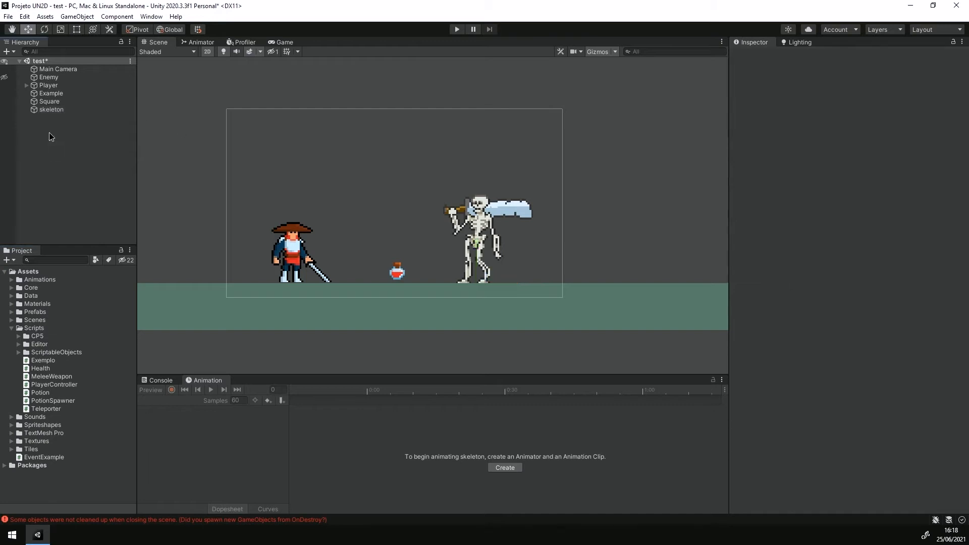
{"action": "left_click", "coordinate": [52, 76]}
{"action": "left_click", "coordinate": [68, 111]}
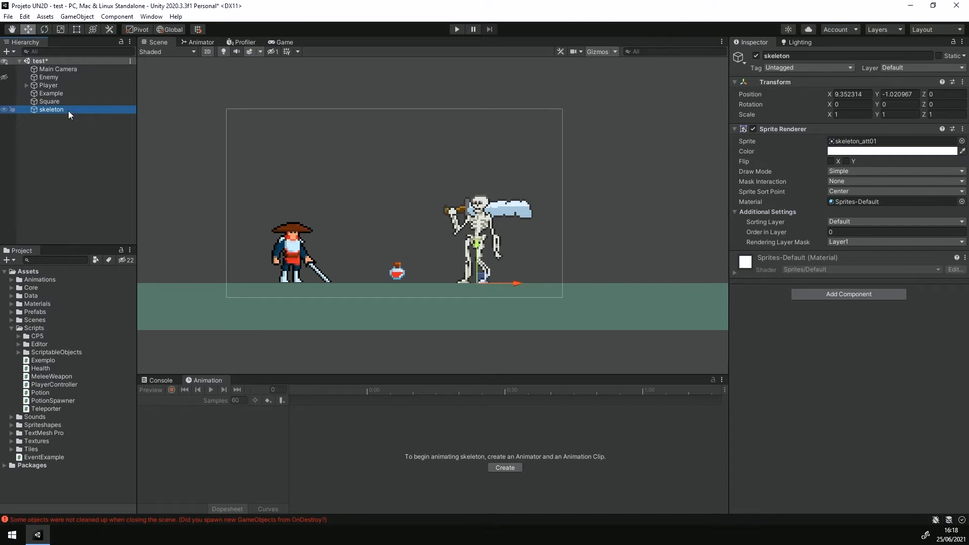
{"action": "key", "text": "Delete"}
Assign the skeleton_att01 sprite from esquel05-Sheet to the Enemy object's Sprite Renderer
{"action": "left_click", "coordinate": [53, 78]}
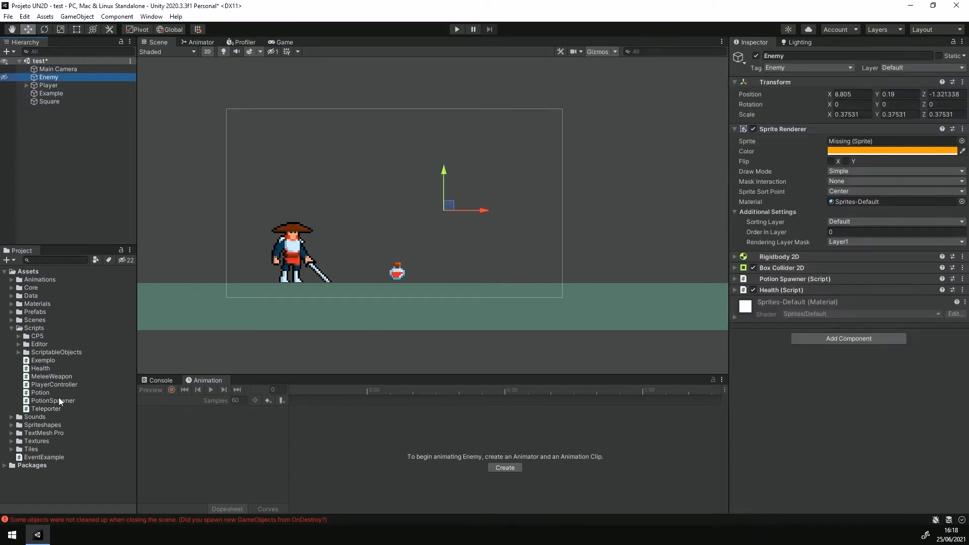
{"action": "left_click", "coordinate": [30, 441]}
{"action": "left_click", "coordinate": [12, 441]}
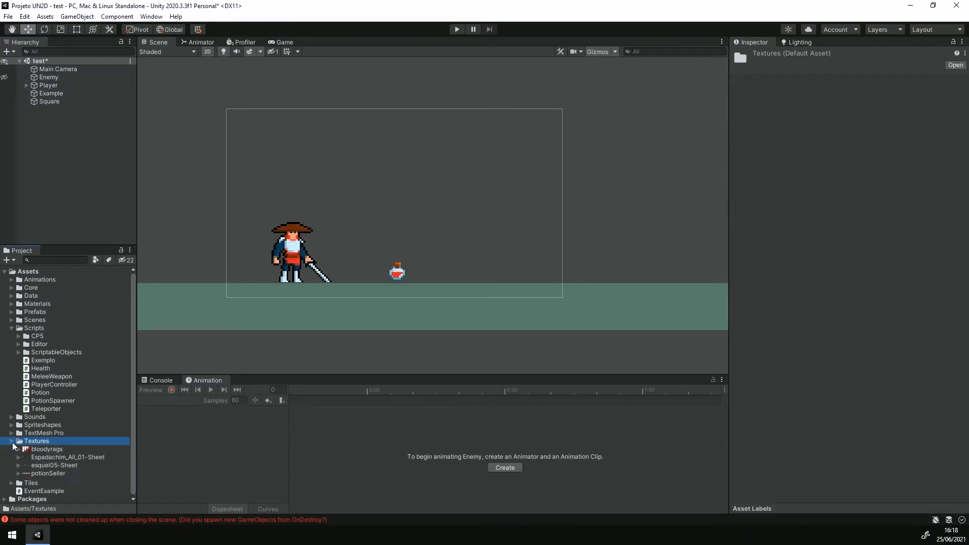
{"action": "left_click", "coordinate": [19, 466]}
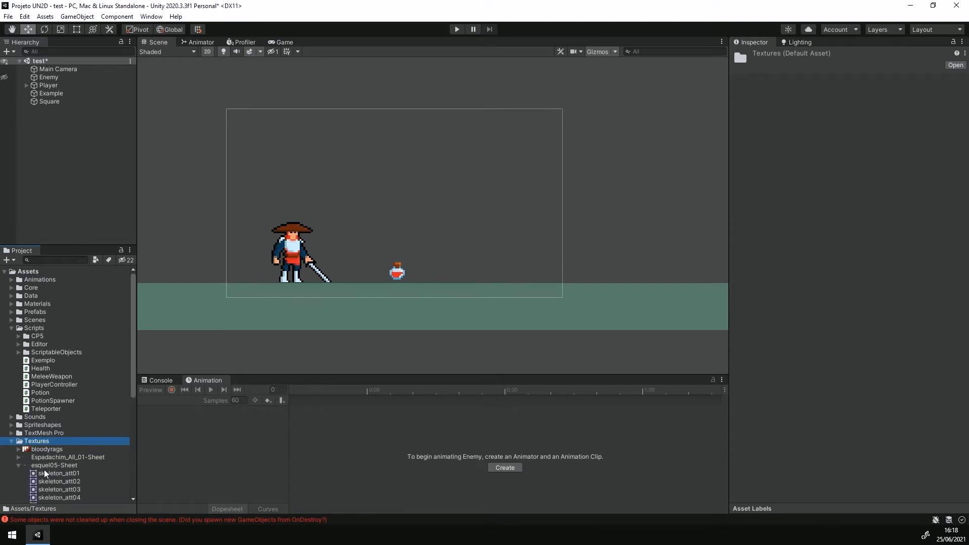
{"action": "left_click", "coordinate": [65, 78]}
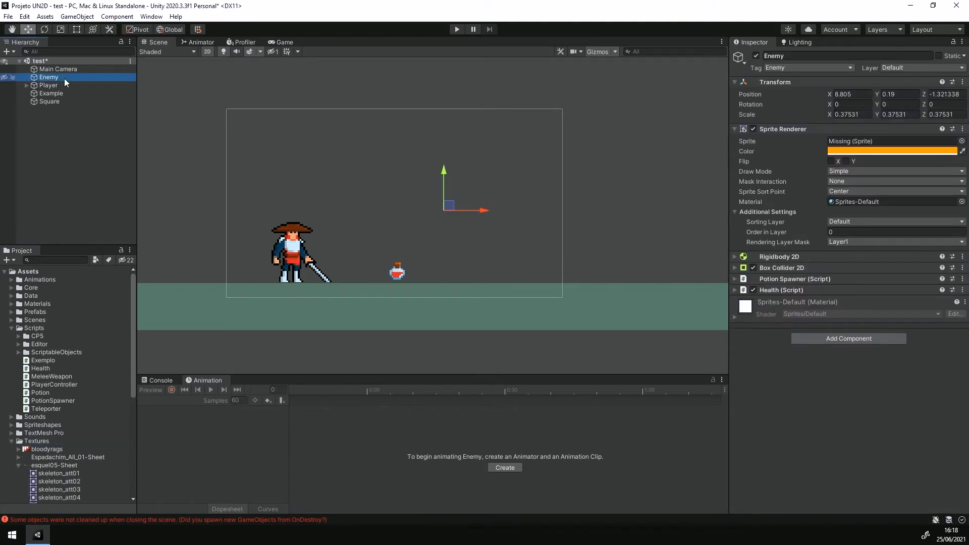
{"action": "left_click_drag", "start_coordinate": [58, 472], "coordinate": [878, 141]}
Set the Enemy's Sprite Renderer color to white
{"action": "left_click", "coordinate": [922, 151]}
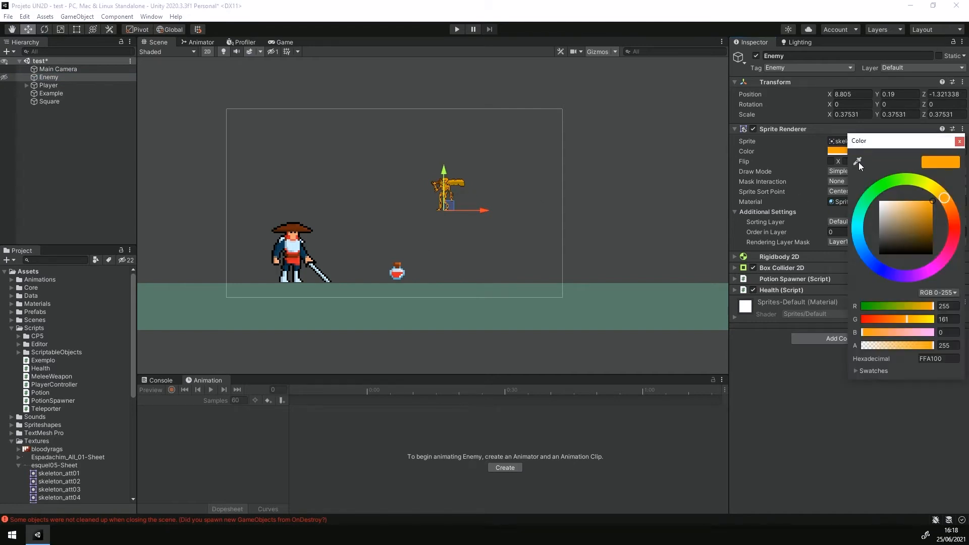
{"action": "left_click_drag", "start_coordinate": [900, 217], "coordinate": [820, 120]}
{"action": "left_click", "coordinate": [959, 142]}
Set the Enemy's scale to 1 on all three axes and lower it onto the ground at about Y -1.013
{"action": "left_click", "coordinate": [852, 114]}
{"action": "type", "text": "1"}
{"action": "key", "text": "Tab"}
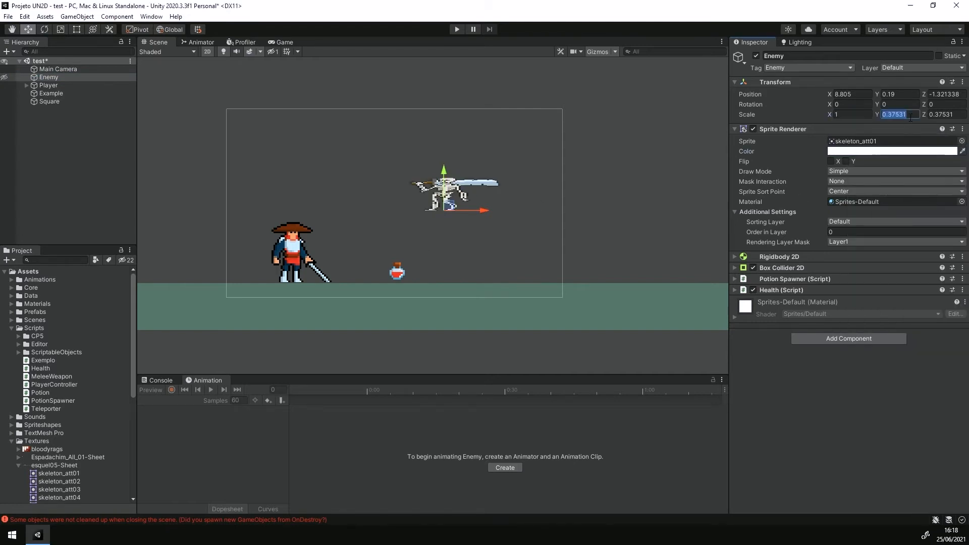
{"action": "type", "text": "1"}
{"action": "key", "text": "Tab"}
{"action": "type", "text": "1"}
{"action": "left_click_drag", "start_coordinate": [453, 175], "coordinate": [453, 248]}
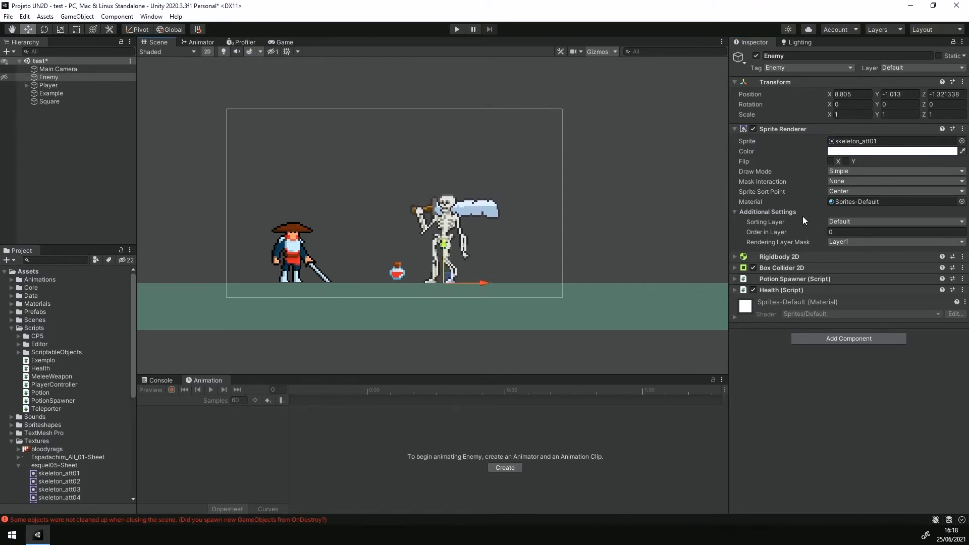
{"action": "left_click", "coordinate": [825, 341]}
{"action": "left_click", "coordinate": [811, 340]}
Create an Animator Controller named ACTRL_skeleton in the Animations folder
{"action": "left_click", "coordinate": [12, 441]}
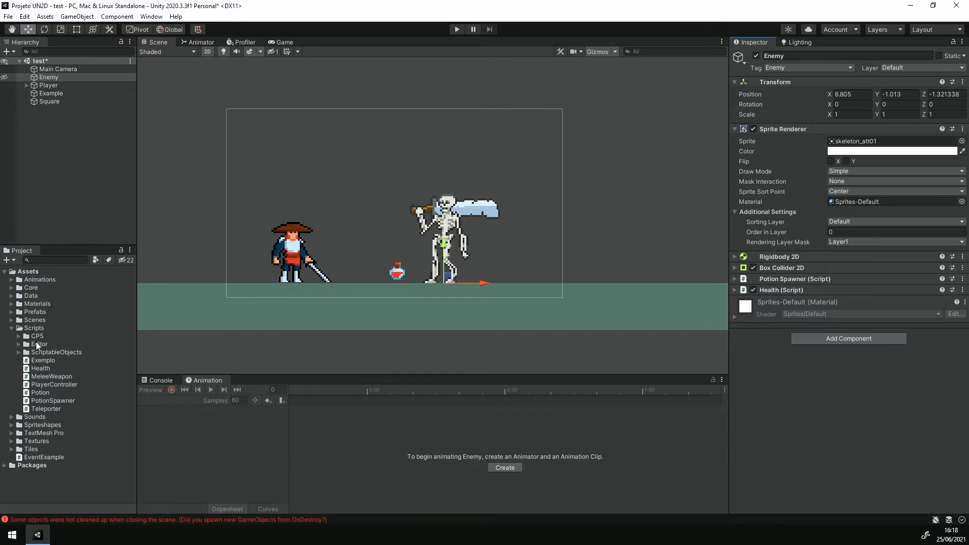
{"action": "right_click", "coordinate": [40, 277]}
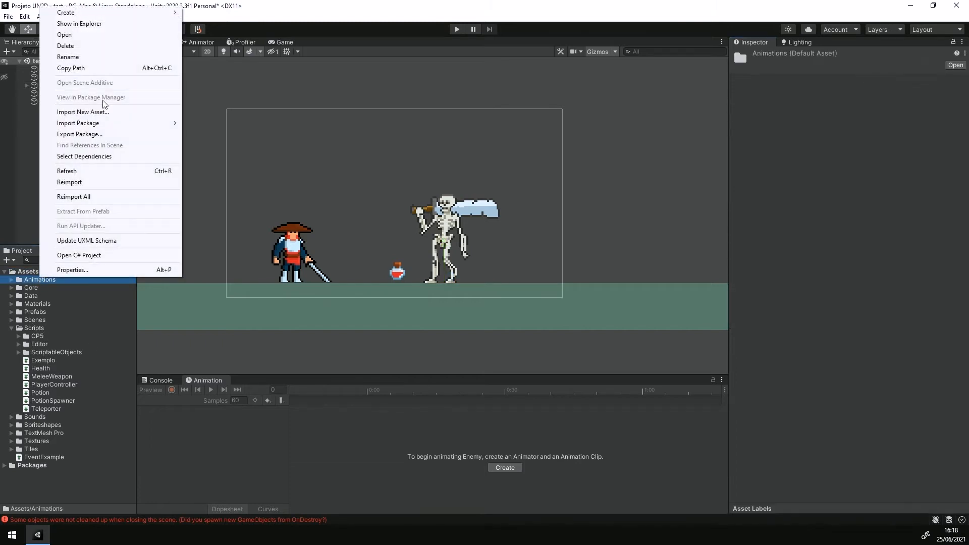
{"action": "mouse_move", "coordinate": [151, 14]}
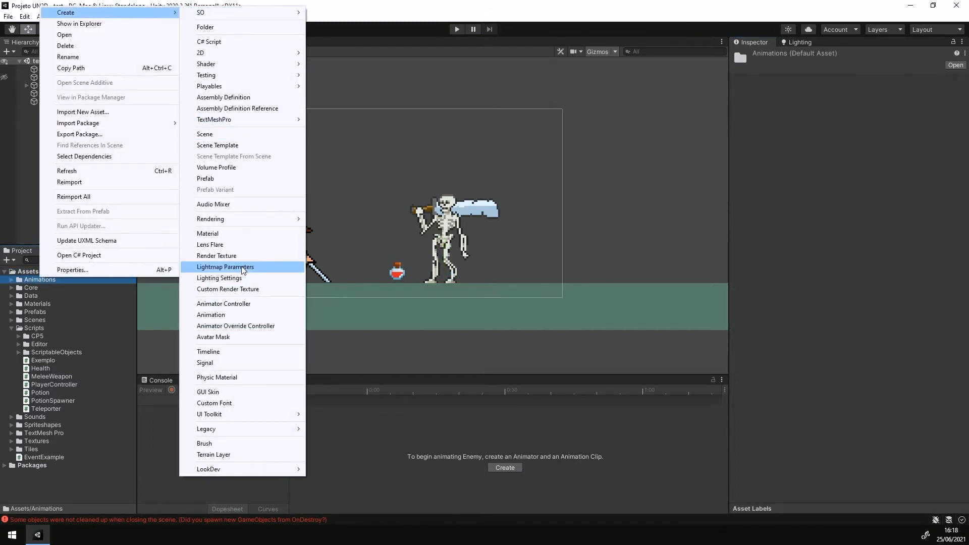
{"action": "left_click", "coordinate": [258, 308]}
{"action": "type", "text": "A"}
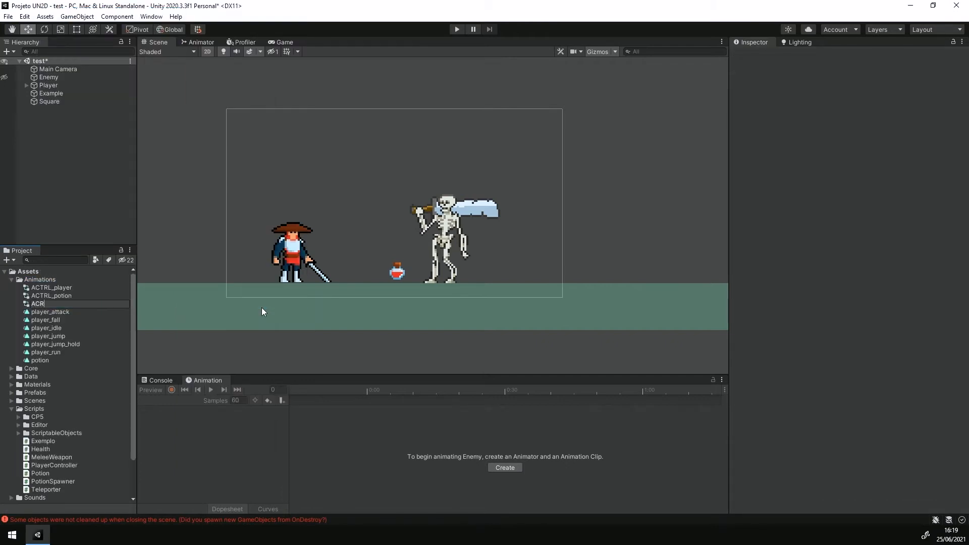
{"action": "type", "text": "CR"}
{"action": "key", "text": "BackSpace"}
{"action": "type", "text": "TRL_enemy"}
{"action": "key", "text": "BackSpace"}
{"action": "key", "text": "BackSpace"}
{"action": "key", "text": "Return"}
Attach the ACTRL_skeleton controller to the Enemy object and check the controller reference in its Animator component
{"action": "left_click_drag", "start_coordinate": [98, 305], "coordinate": [100, 78]}
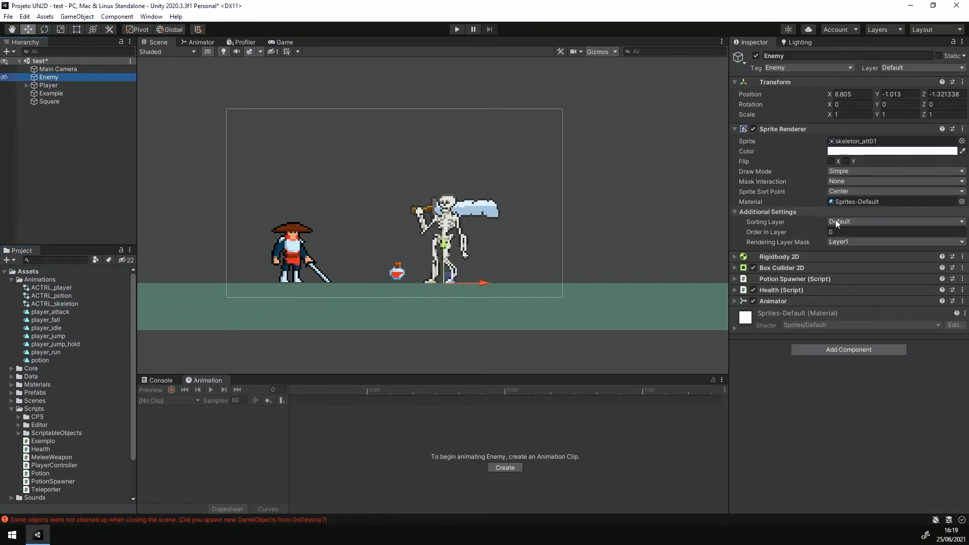
{"action": "left_click", "coordinate": [787, 301]}
{"action": "left_click", "coordinate": [876, 314]}
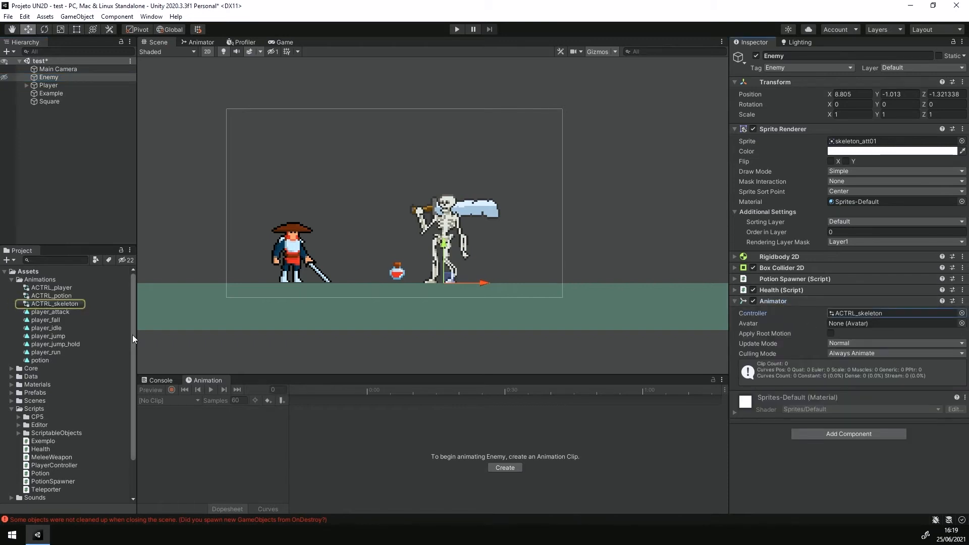
{"action": "left_click", "coordinate": [60, 304]}
Create a new animation clip for the Enemy and save it as skeleton_attack.anim in the Animations folder
{"action": "left_click", "coordinate": [48, 77]}
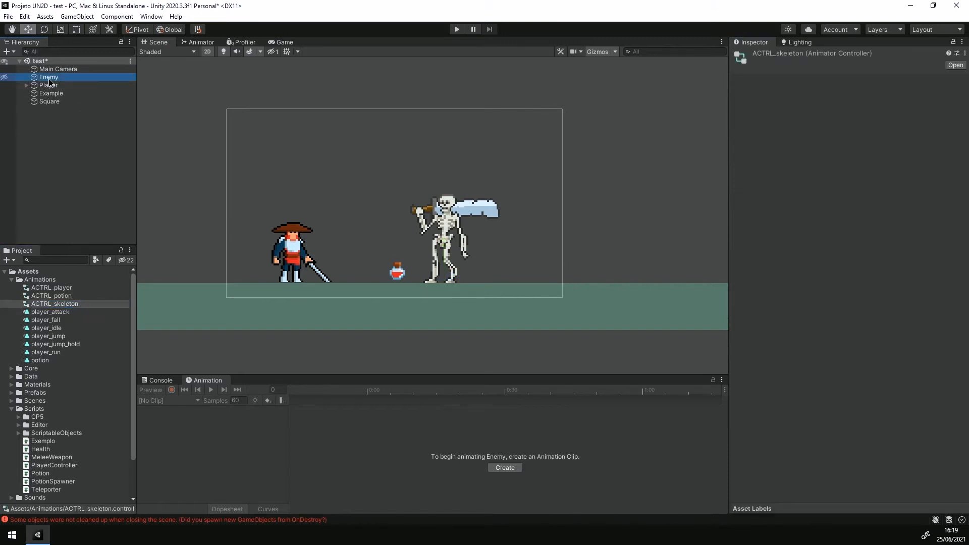
{"action": "left_click", "coordinate": [505, 467]}
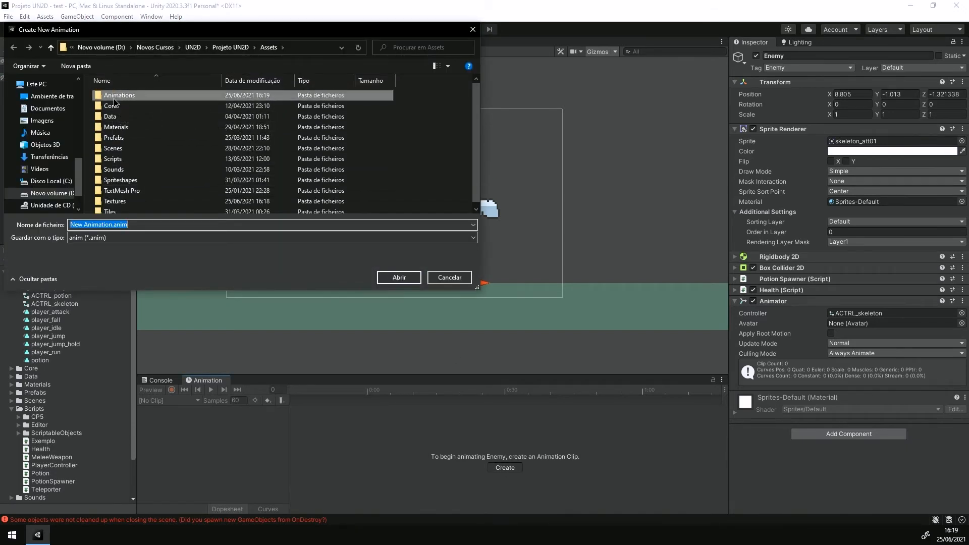
{"action": "double_click", "coordinate": [114, 97]}
{"action": "left_click", "coordinate": [143, 149]}
{"action": "left_click", "coordinate": [92, 224]}
{"action": "left_click", "coordinate": [100, 227]}
{"action": "left_click_drag", "start_coordinate": [100, 228], "coordinate": [70, 227]}
{"action": "type", "text": "skeleton_attack"}
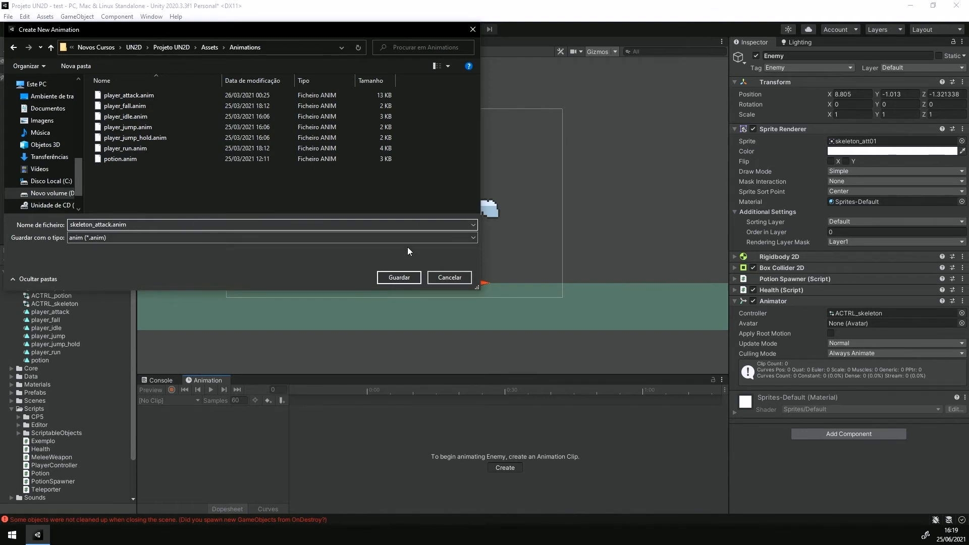
{"action": "left_click", "coordinate": [399, 277]}
Add the twelve attack sprites, skeleton_att01 through skeleton_att12, as keyframes at the start of the skeleton_attack clip
{"action": "scroll", "coordinate": [61, 454], "scroll_direction": "down", "scroll_amount": 2}
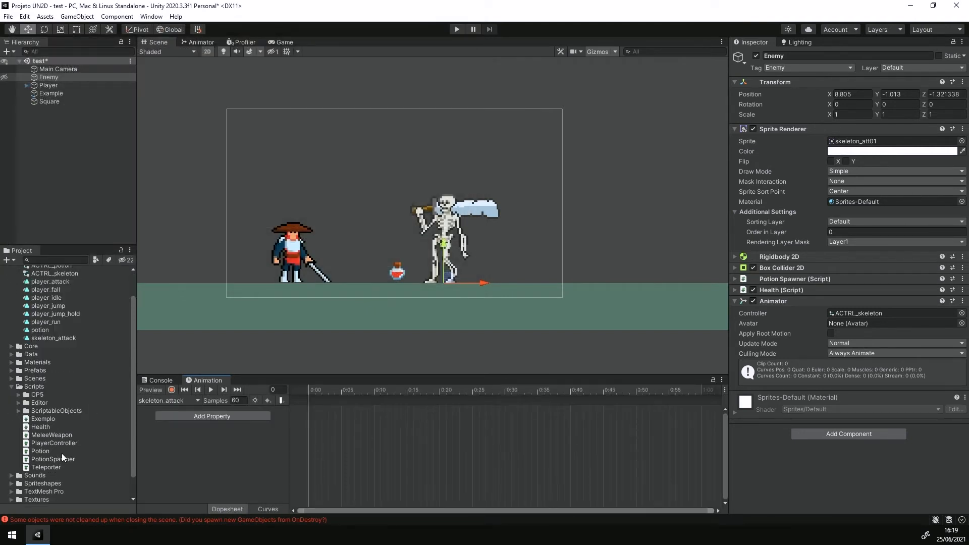
{"action": "scroll", "coordinate": [25, 377], "scroll_direction": "up", "scroll_amount": 2}
{"action": "scroll", "coordinate": [25, 373], "scroll_direction": "down", "scroll_amount": 2}
{"action": "left_click", "coordinate": [11, 475]}
{"action": "scroll", "coordinate": [34, 451], "scroll_direction": "down", "scroll_amount": 5}
{"action": "scroll", "coordinate": [35, 413], "scroll_direction": "down", "scroll_amount": 1}
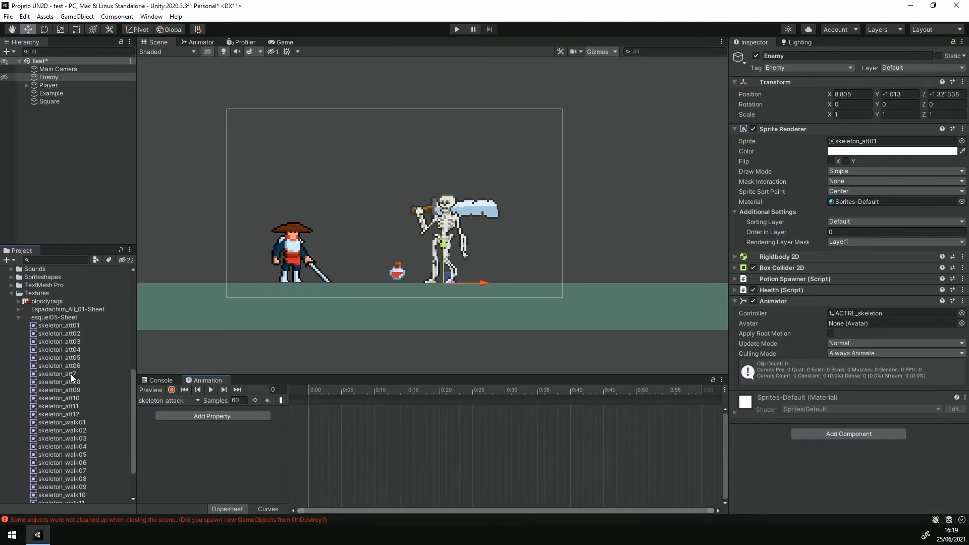
{"action": "left_click", "coordinate": [78, 326]}
{"action": "left_click", "coordinate": [78, 413], "text": "shift"}
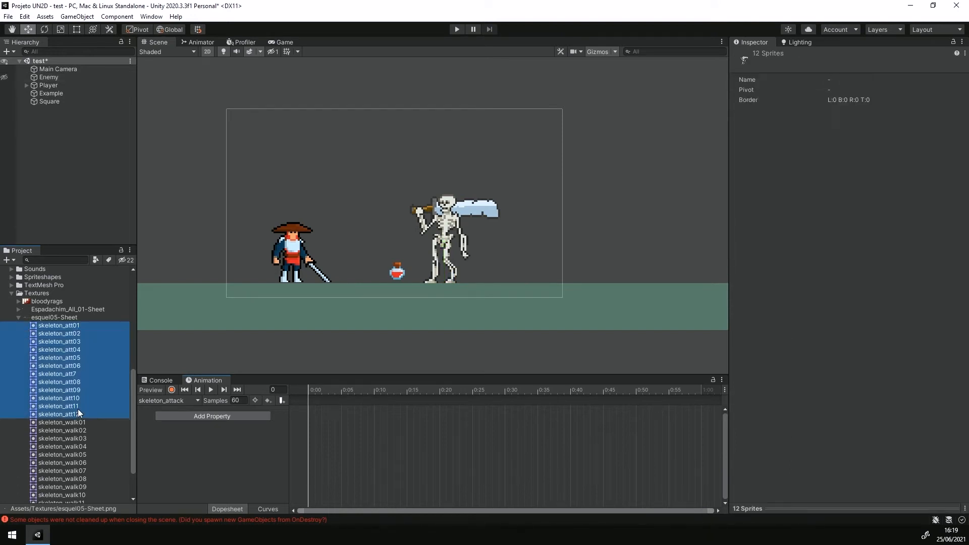
{"action": "left_click_drag", "start_coordinate": [79, 326], "coordinate": [292, 392]}
Preview the skeleton_attack clip's playback, stop it and return the playhead to frame 0
{"action": "left_click", "coordinate": [206, 389]}
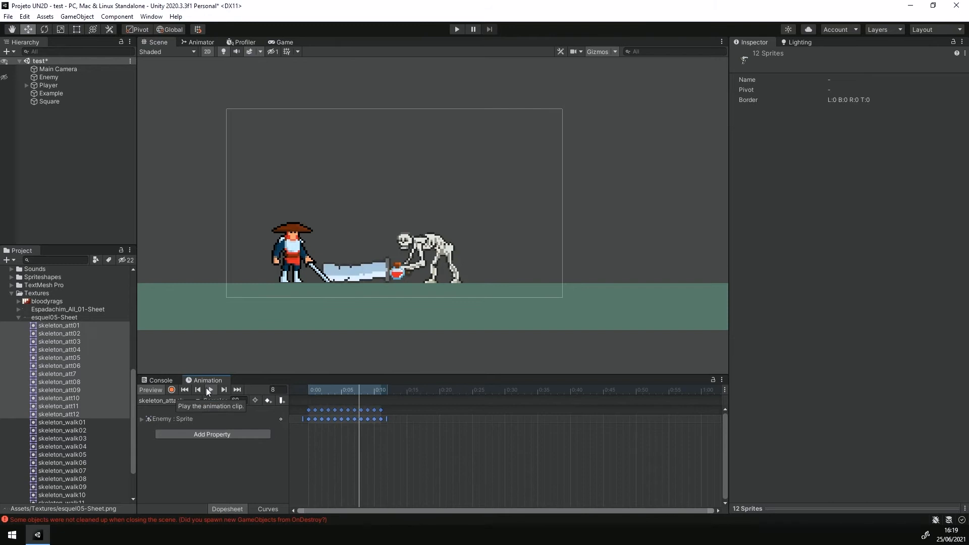
{"action": "left_click", "coordinate": [206, 389]}
{"action": "left_click_drag", "start_coordinate": [357, 392], "coordinate": [275, 393]}
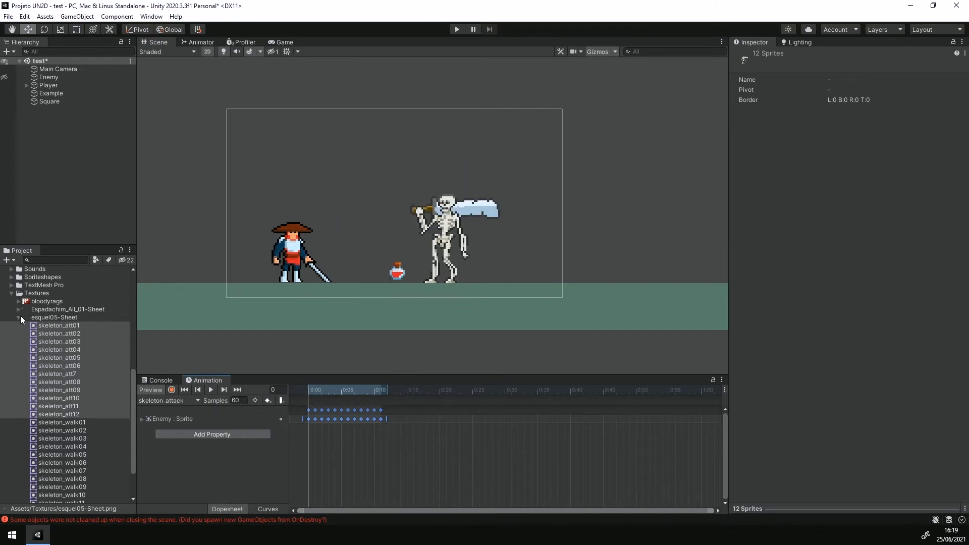
Check the sample rate, keyframes and available clips of the Player's player_attack animation
{"action": "left_click", "coordinate": [51, 85]}
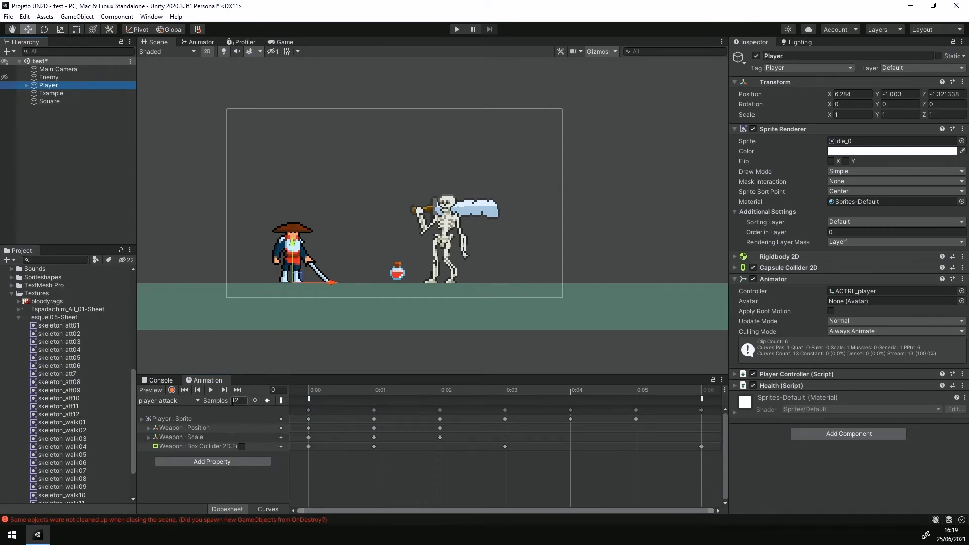
{"action": "left_click", "coordinate": [531, 513]}
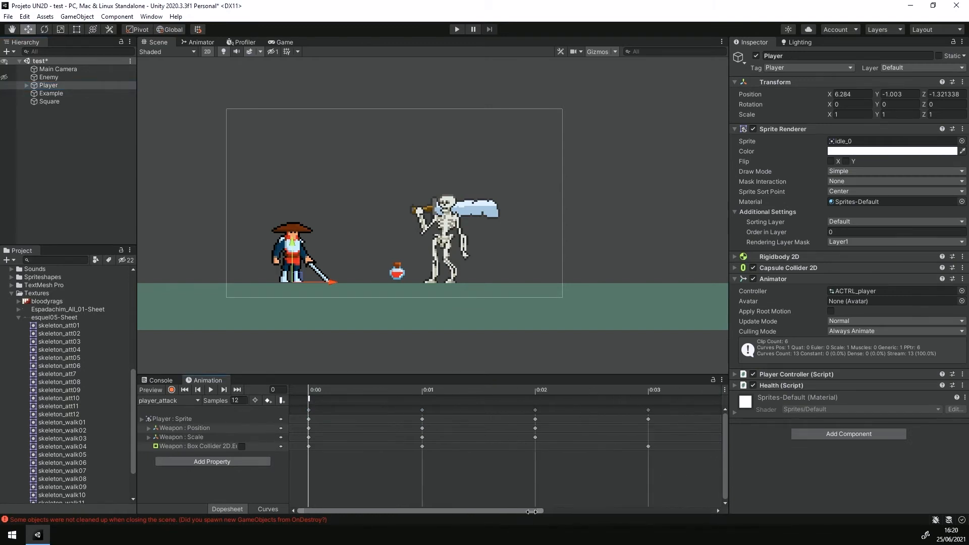
{"action": "left_click", "coordinate": [159, 401]}
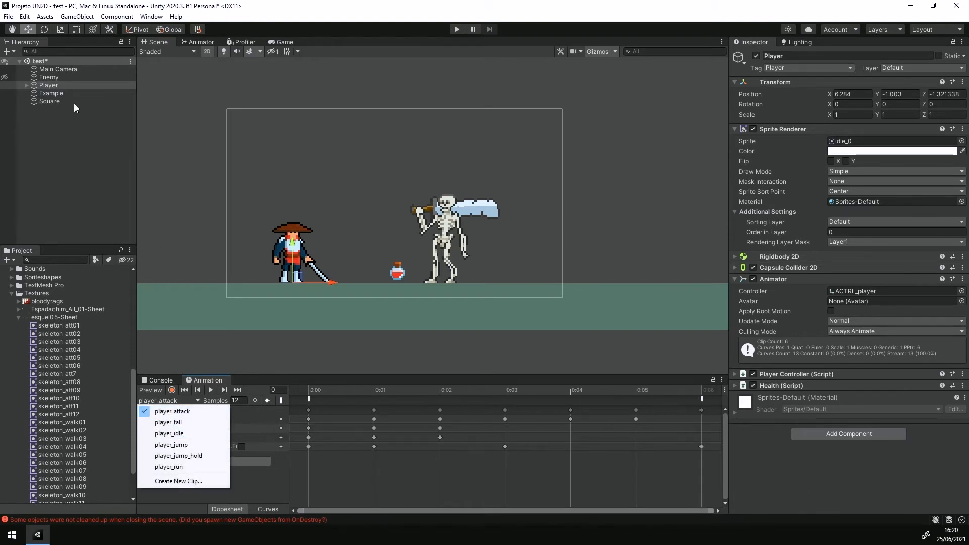
Set the Enemy's skeleton_attack clip to 12 samples and preview its playback
{"action": "left_click", "coordinate": [50, 77]}
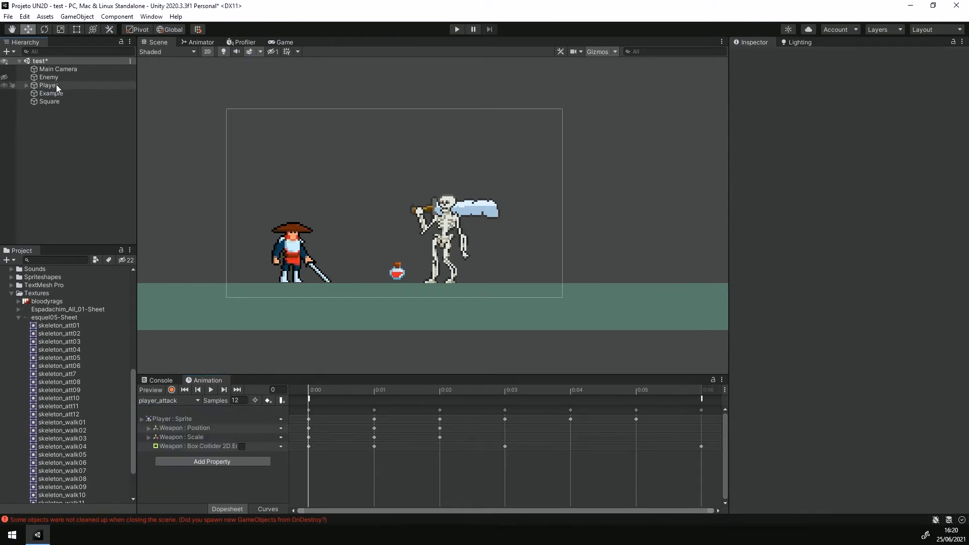
{"action": "left_click", "coordinate": [237, 401]}
{"action": "type", "text": "12"}
{"action": "key", "text": "Return"}
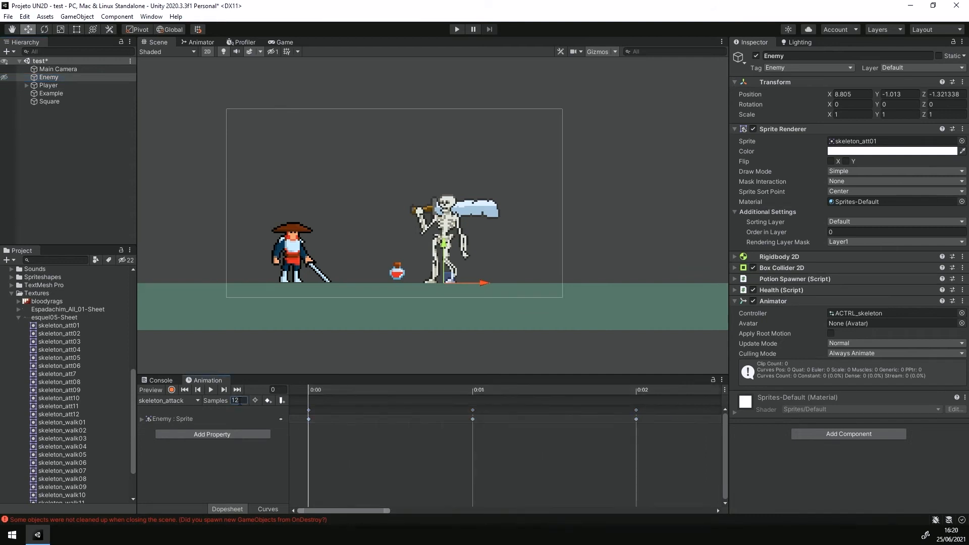
{"action": "left_click", "coordinate": [210, 389]}
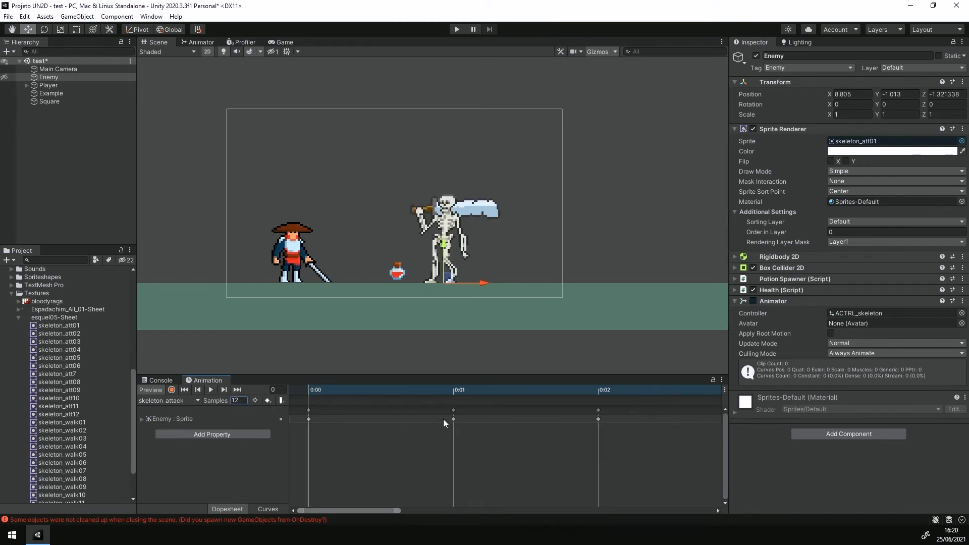
{"action": "scroll", "coordinate": [444, 419], "scroll_direction": "down", "scroll_amount": 6}
{"action": "scroll", "coordinate": [443, 417], "scroll_direction": "down", "scroll_amount": 1}
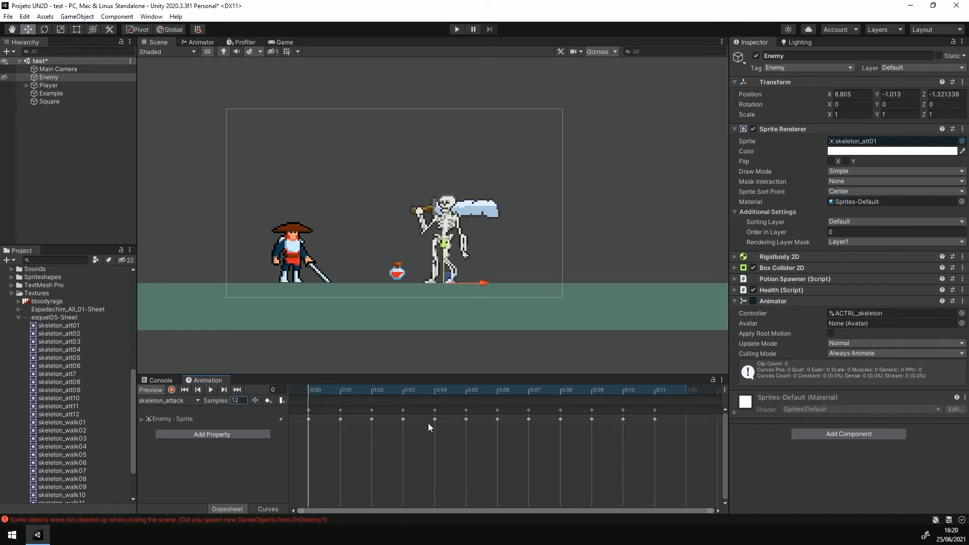
Examine the animation event at the start of the Player's player_attack clip and the functions it can call
{"action": "left_click", "coordinate": [50, 87]}
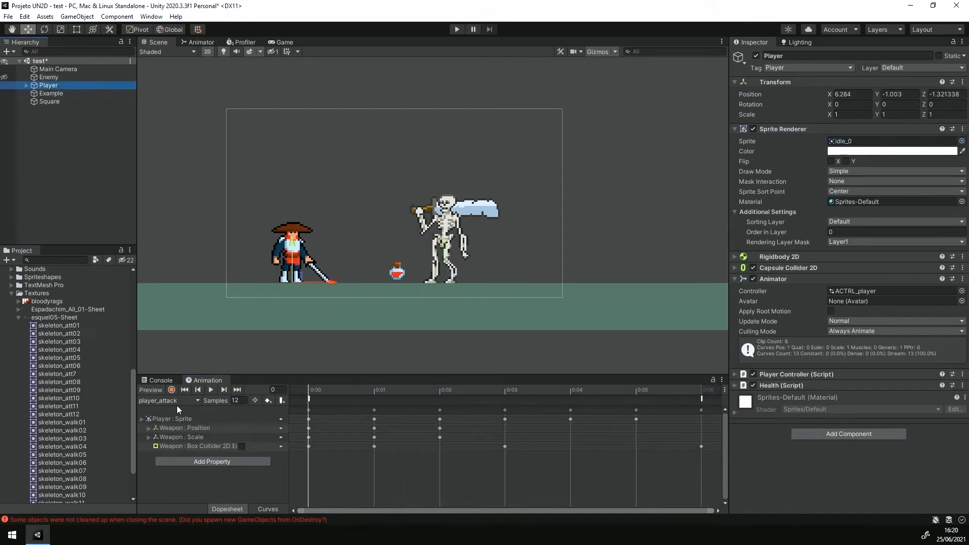
{"action": "scroll", "coordinate": [435, 447], "scroll_direction": "down", "scroll_amount": 2}
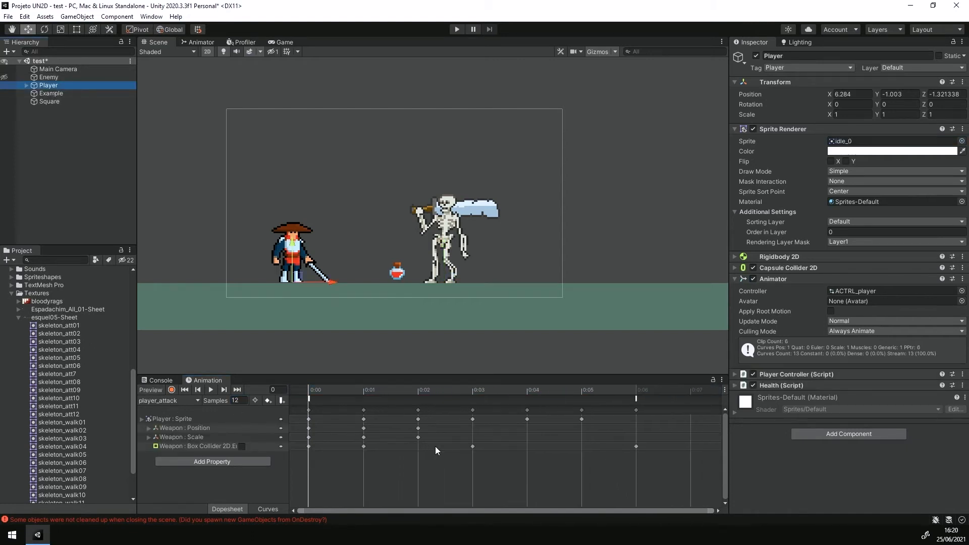
{"action": "left_click_drag", "start_coordinate": [317, 389], "coordinate": [296, 393]}
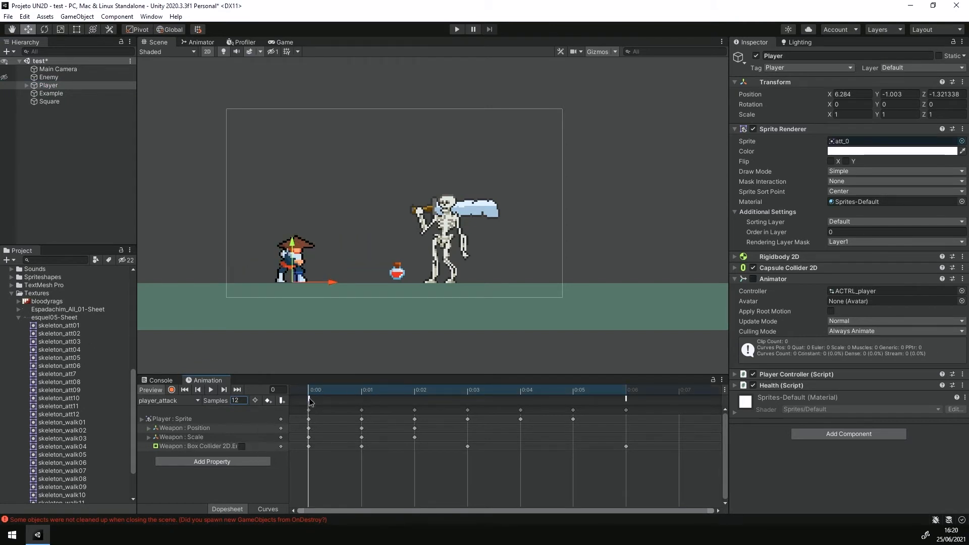
{"action": "left_click", "coordinate": [309, 398]}
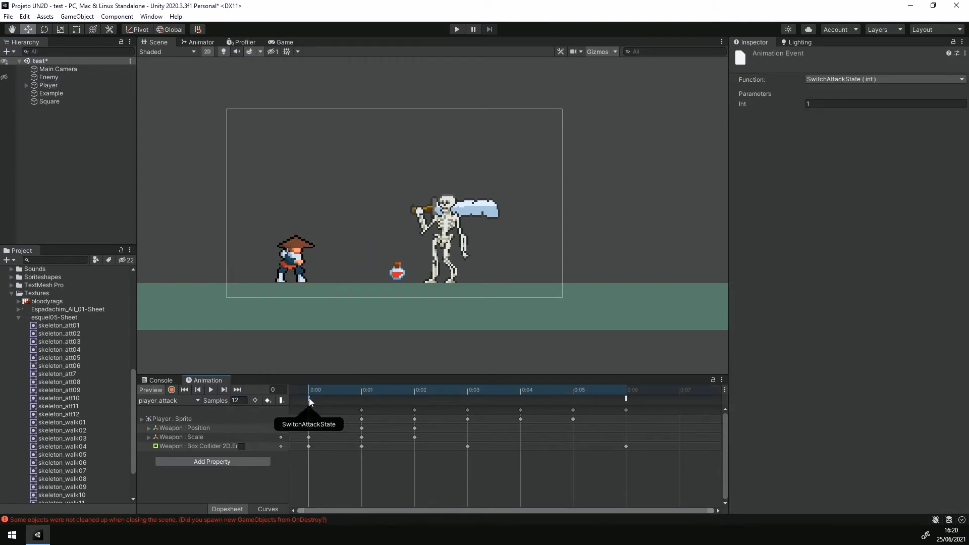
{"action": "left_click", "coordinate": [854, 79]}
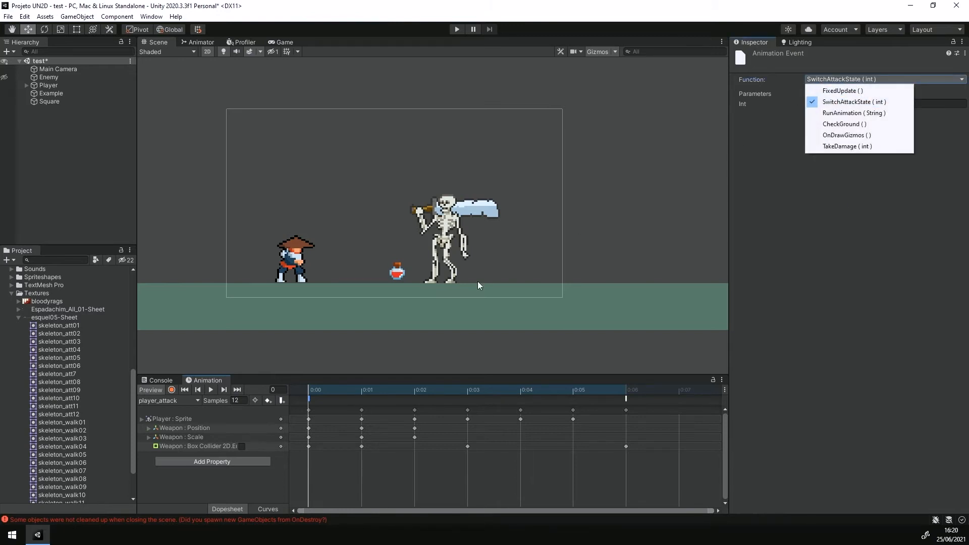
{"action": "left_click", "coordinate": [307, 393]}
{"action": "mouse_move", "coordinate": [311, 394]}
{"action": "left_mouse_down"}
{"action": "mouse_move", "coordinate": [682, 395]}
{"action": "mouse_move", "coordinate": [309, 393]}
{"action": "mouse_move", "coordinate": [574, 402]}
{"action": "mouse_move", "coordinate": [311, 401]}
{"action": "mouse_move", "coordinate": [575, 401]}
{"action": "mouse_move", "coordinate": [309, 403]}
{"action": "mouse_move", "coordinate": [378, 409]}
{"action": "mouse_move", "coordinate": [574, 402]}
{"action": "mouse_move", "coordinate": [361, 402]}
{"action": "mouse_move", "coordinate": [582, 399]}
{"action": "mouse_move", "coordinate": [281, 395]}
{"action": "mouse_move", "coordinate": [415, 393]}
{"action": "mouse_move", "coordinate": [298, 391]}
{"action": "left_mouse_up"}
Show the Enemy at frame 0 of skeleton_attack and reset its Box Collider 2D
{"action": "left_click", "coordinate": [58, 91]}
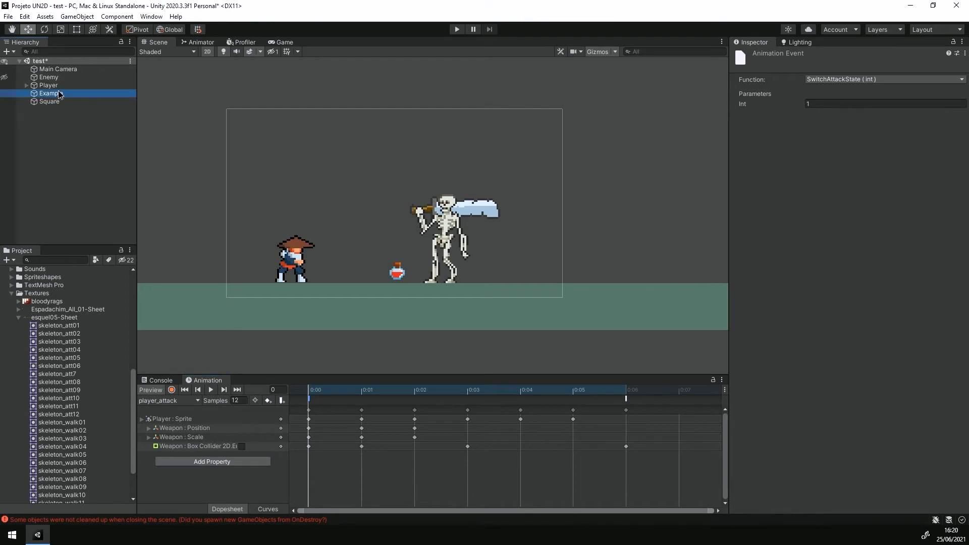
{"action": "left_click", "coordinate": [56, 77]}
{"action": "left_click", "coordinate": [308, 389]}
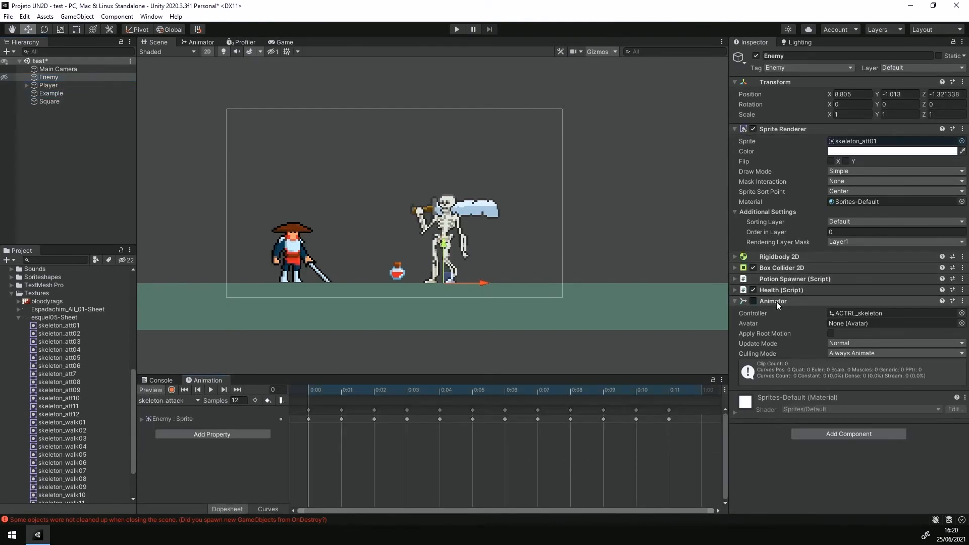
{"action": "left_click", "coordinate": [800, 266]}
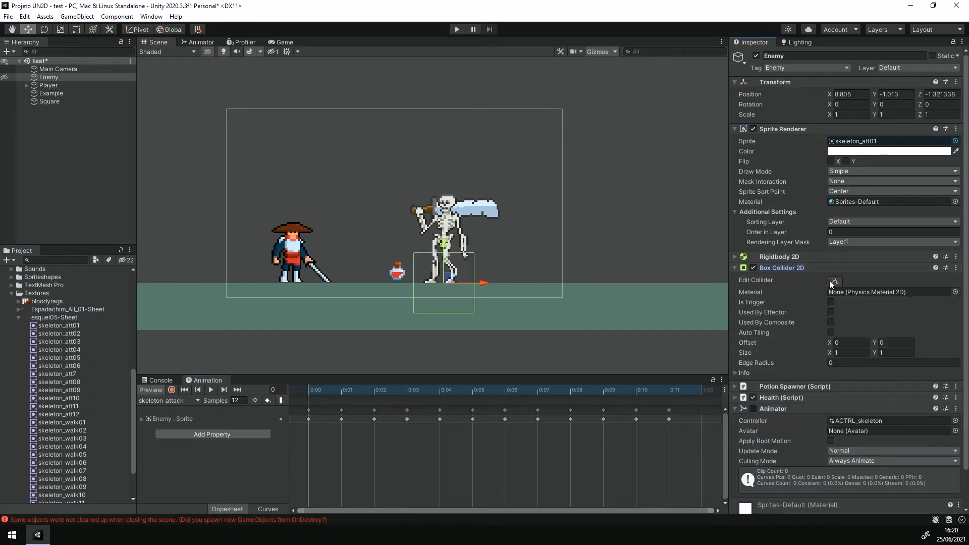
{"action": "right_click", "coordinate": [807, 268]}
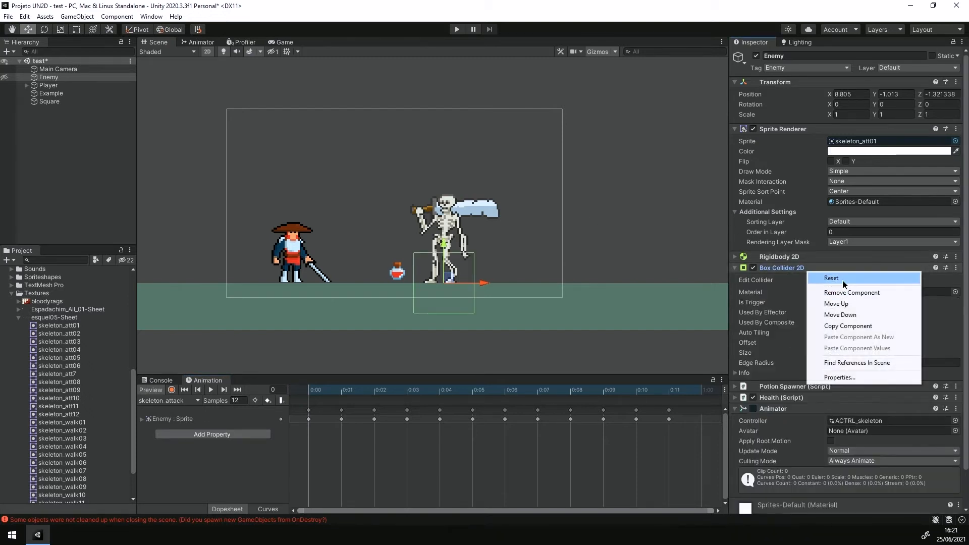
{"action": "left_click", "coordinate": [833, 274]}
Resize the Enemy's box collider to fit the skeleton's body, about 0.43 wide and 1.48 high, leaving out the sword and arms
{"action": "left_click", "coordinate": [836, 282]}
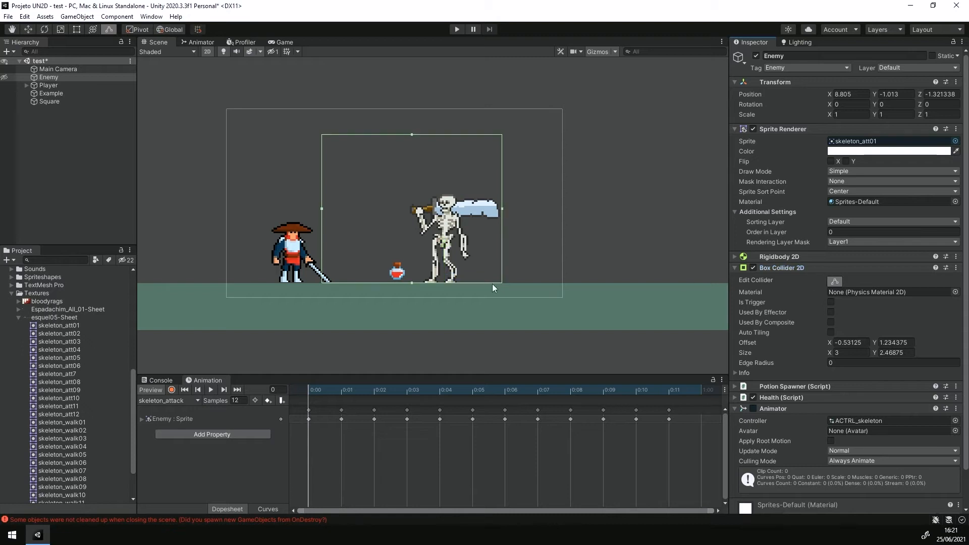
{"action": "left_click_drag", "start_coordinate": [321, 208], "coordinate": [432, 228]}
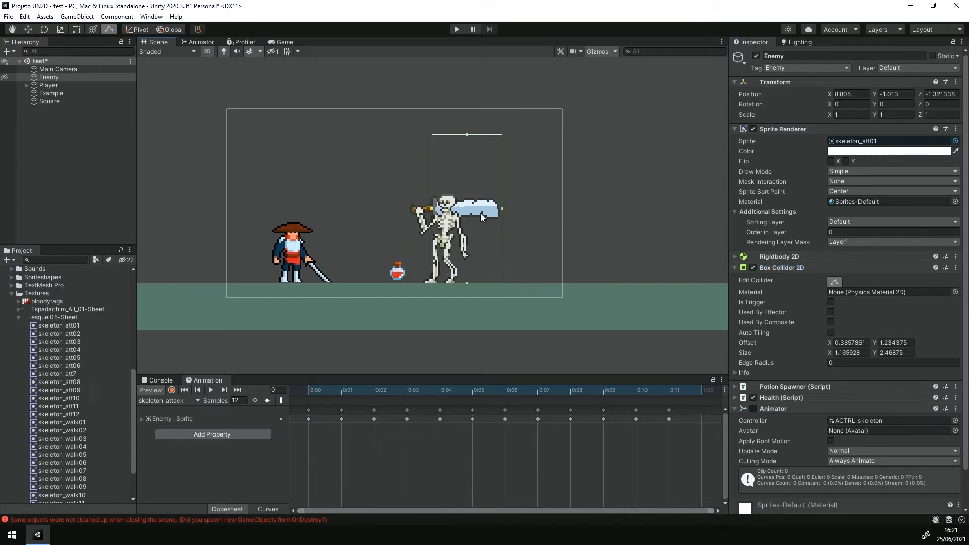
{"action": "left_click_drag", "start_coordinate": [502, 210], "coordinate": [457, 217]}
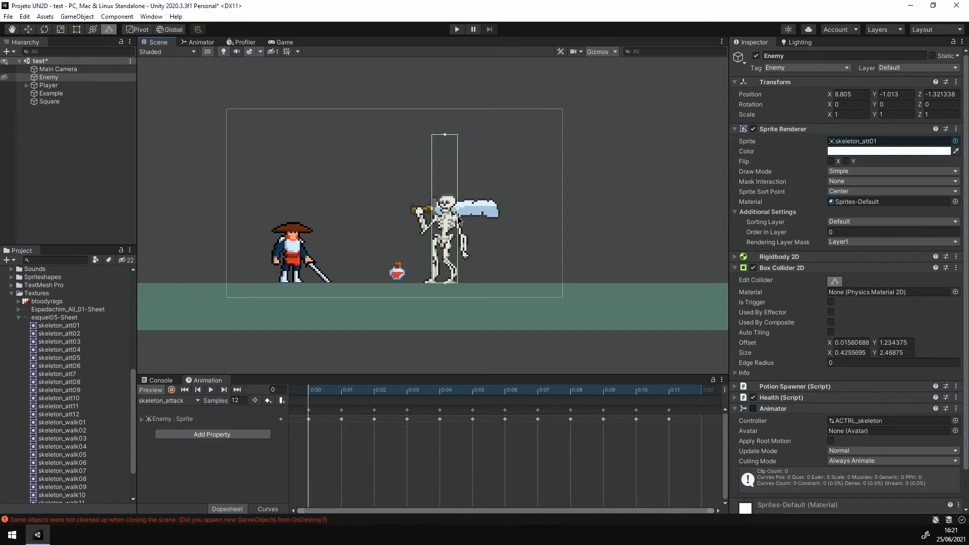
{"action": "left_click_drag", "start_coordinate": [446, 137], "coordinate": [446, 194]}
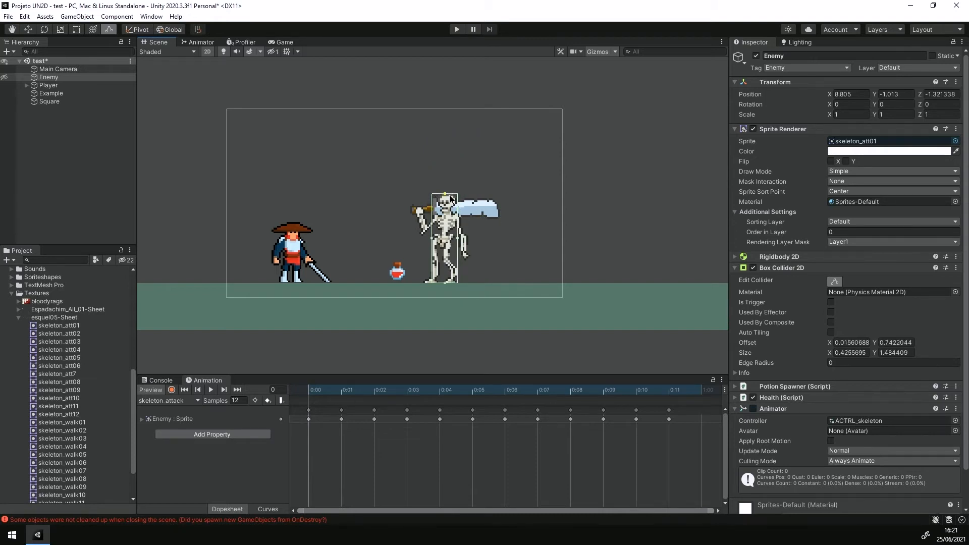
{"action": "scroll", "coordinate": [465, 226], "scroll_direction": "up", "scroll_amount": 1}
{"action": "scroll", "coordinate": [460, 250], "scroll_direction": "up", "scroll_amount": 2}
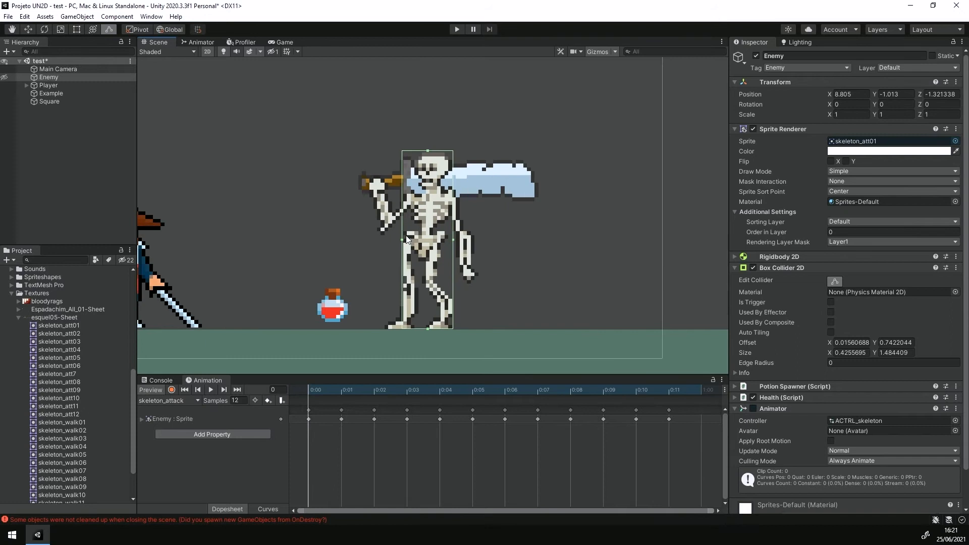
{"action": "left_click_drag", "start_coordinate": [404, 240], "coordinate": [401, 242]}
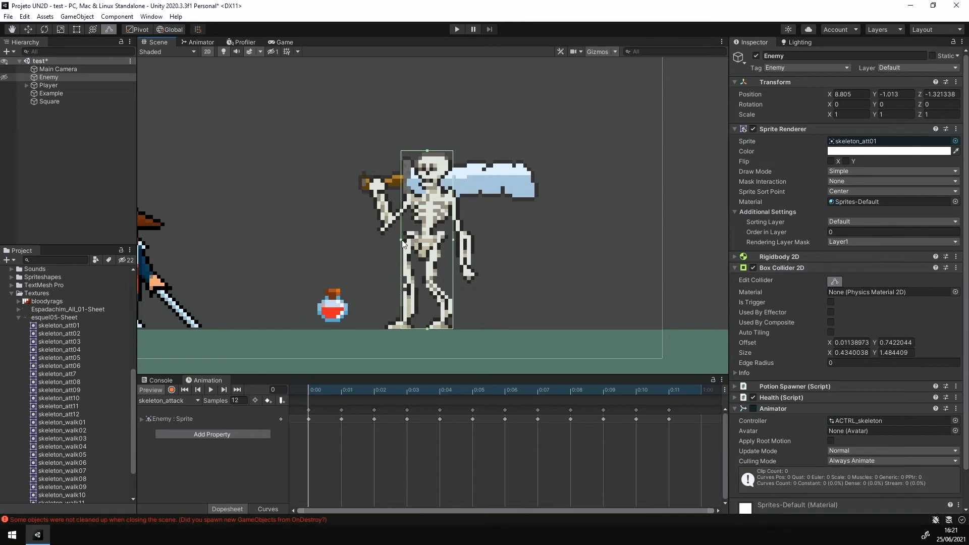
{"action": "left_click_drag", "start_coordinate": [402, 242], "coordinate": [404, 243]}
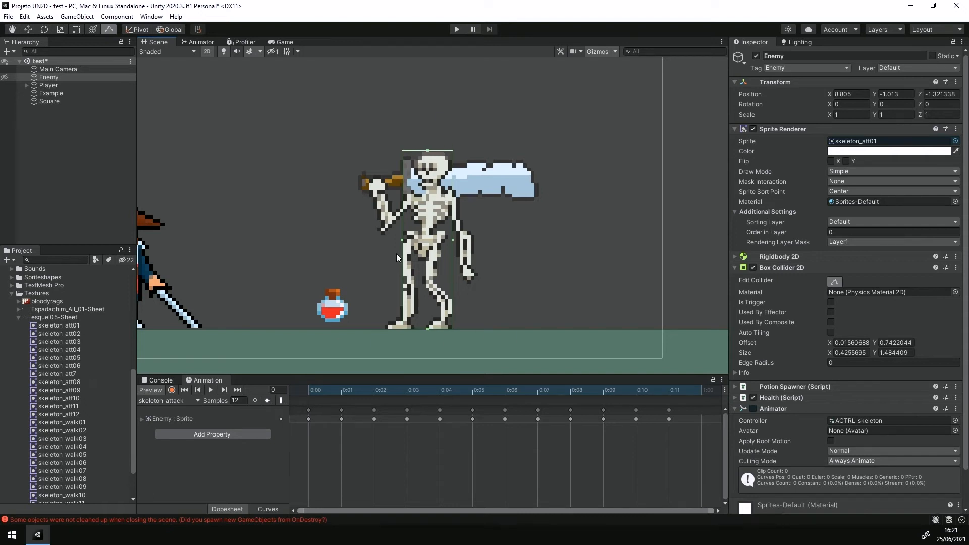
{"action": "left_click", "coordinate": [777, 268]}
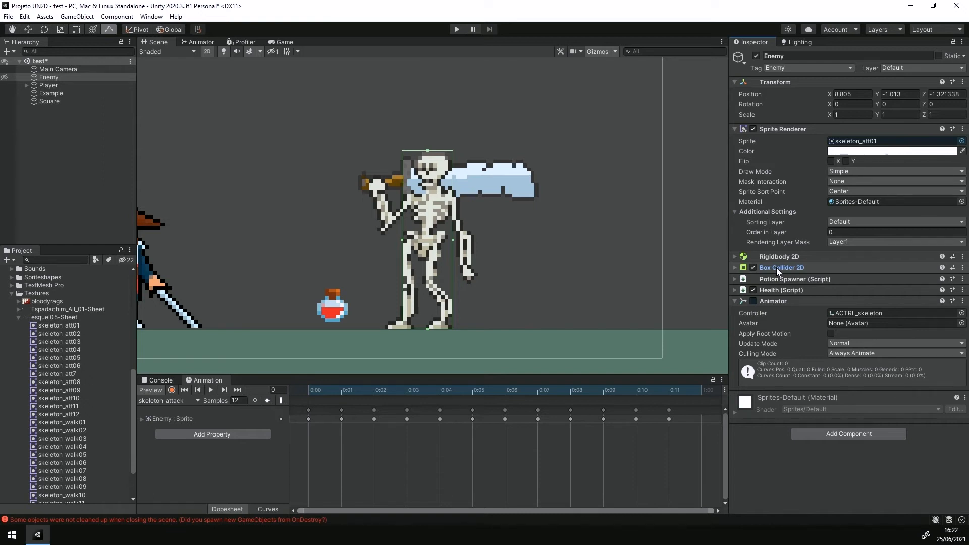
Create three empty child objects under the Enemy and add a Box Collider 2D to all of them
{"action": "right_click", "coordinate": [66, 79]}
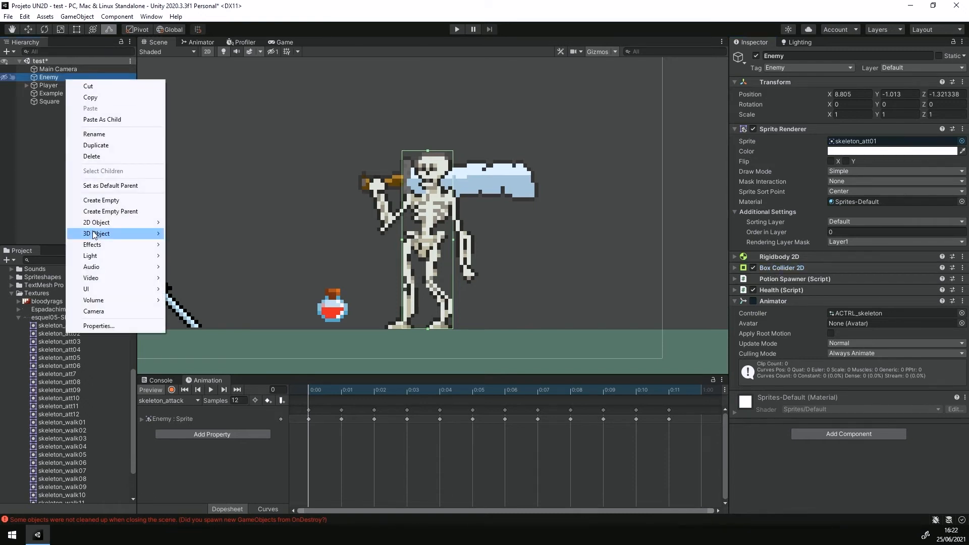
{"action": "left_click", "coordinate": [101, 200]}
{"action": "key", "text": "ctrl+d"}
{"action": "key", "text": "ctrl+d"}
{"action": "left_click", "coordinate": [122, 104], "text": "shift"}
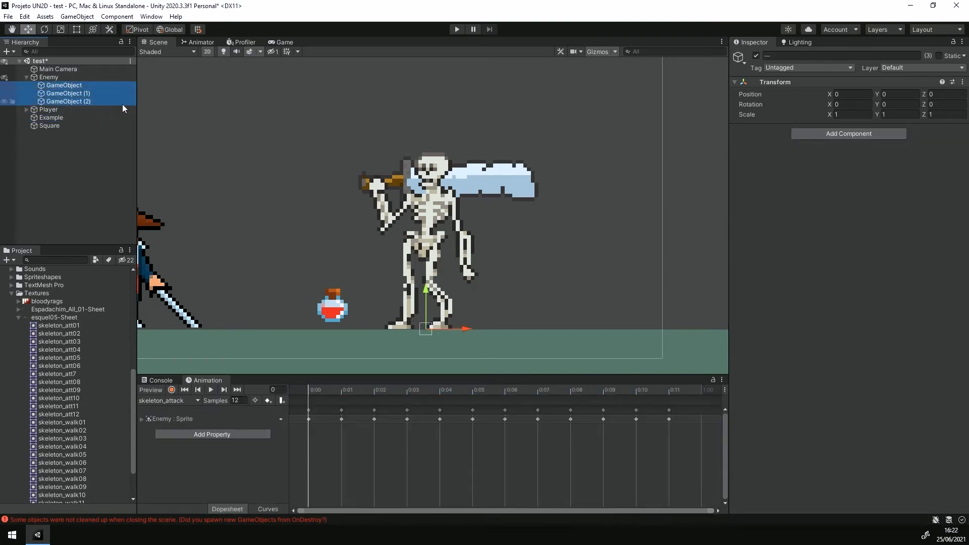
{"action": "left_click", "coordinate": [819, 135]}
{"action": "left_click", "coordinate": [829, 180]}
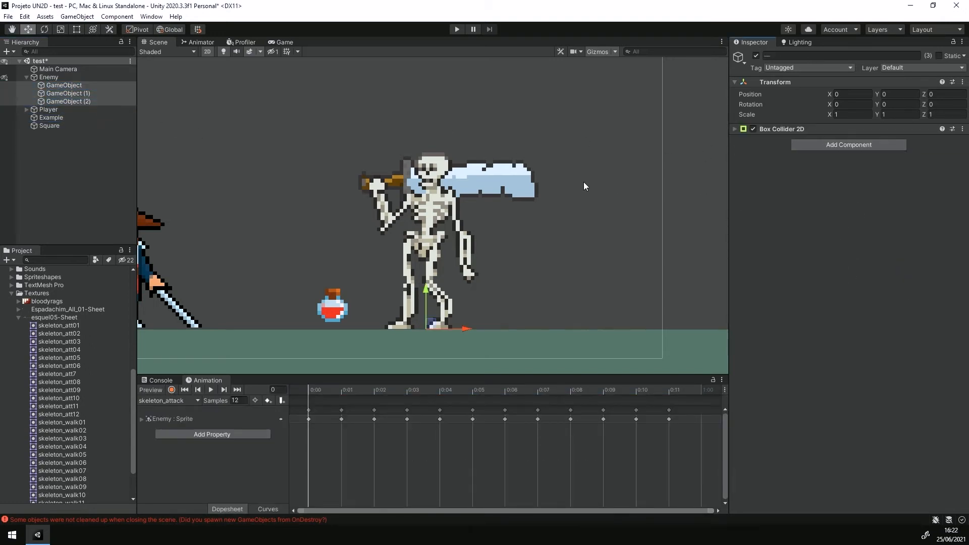
Reshape the first child object's box collider around the skeleton's skull, about 0.32 wide and 0.29 high
{"action": "left_click", "coordinate": [95, 85]}
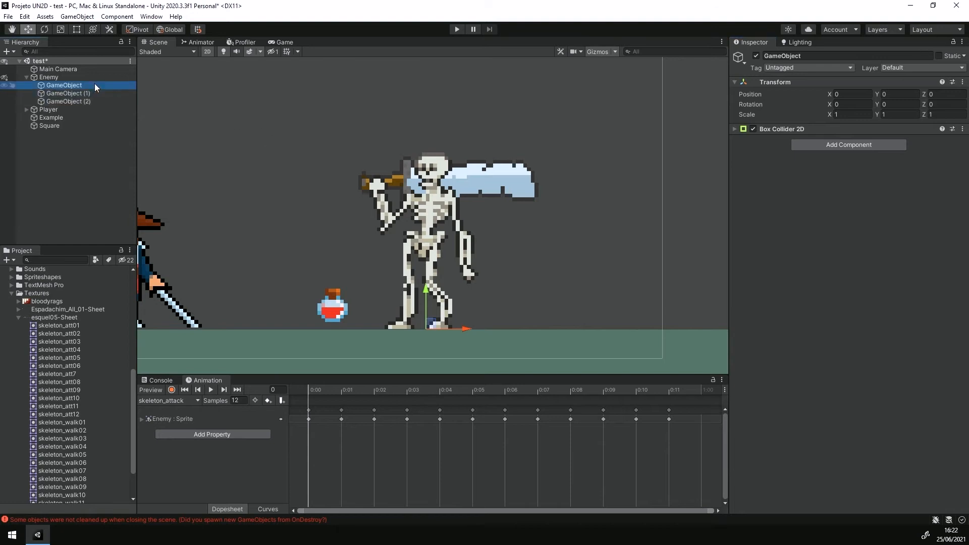
{"action": "left_click", "coordinate": [818, 129]}
{"action": "left_click", "coordinate": [836, 145]}
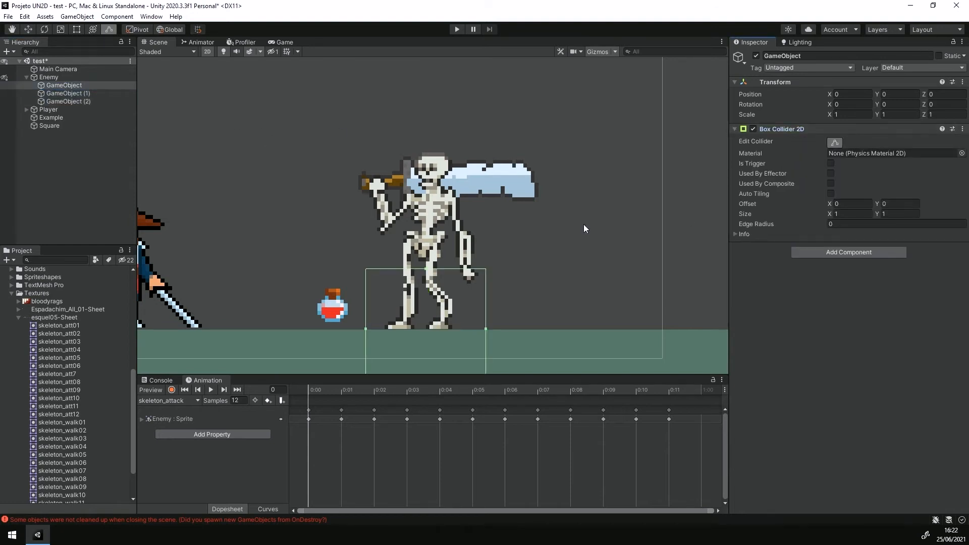
{"action": "left_click_drag", "start_coordinate": [429, 270], "coordinate": [443, 152]}
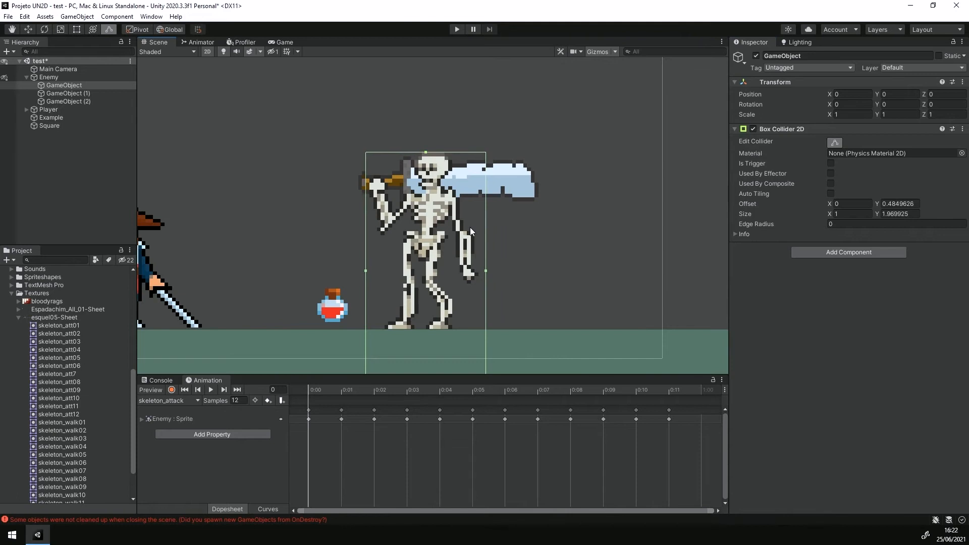
{"action": "scroll", "coordinate": [415, 369], "scroll_direction": "down", "scroll_amount": 1}
{"action": "middle_click_drag", "start_coordinate": [415, 368], "coordinate": [422, 315]}
{"action": "left_click_drag", "start_coordinate": [408, 320], "coordinate": [409, 136]}
{"action": "left_click_drag", "start_coordinate": [354, 120], "coordinate": [398, 121]}
{"action": "left_click_drag", "start_coordinate": [463, 121], "coordinate": [432, 122]}
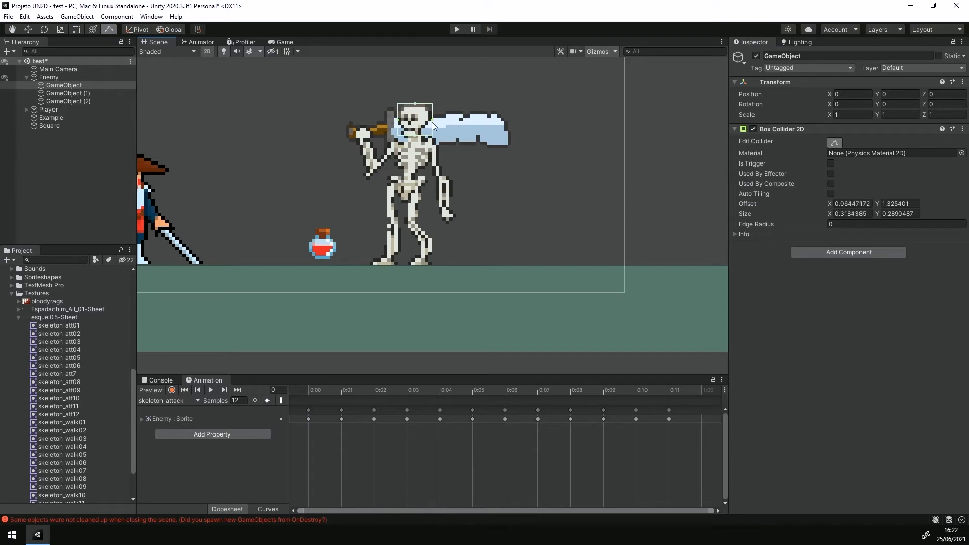
Rename the first Enemy child object as Head Collider and select all three child objects
{"action": "left_click", "coordinate": [55, 84]}
{"action": "type", "text": "Head Collider"}
{"action": "key", "text": "Return"}
{"action": "left_click", "coordinate": [70, 101]}
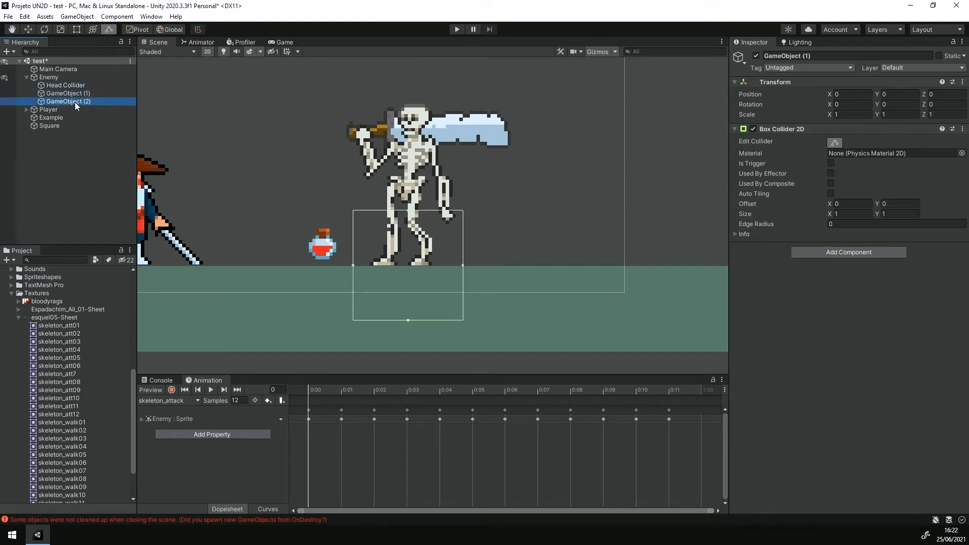
{"action": "left_click", "coordinate": [83, 87]}
{"action": "left_click", "coordinate": [83, 100], "text": "shift"}
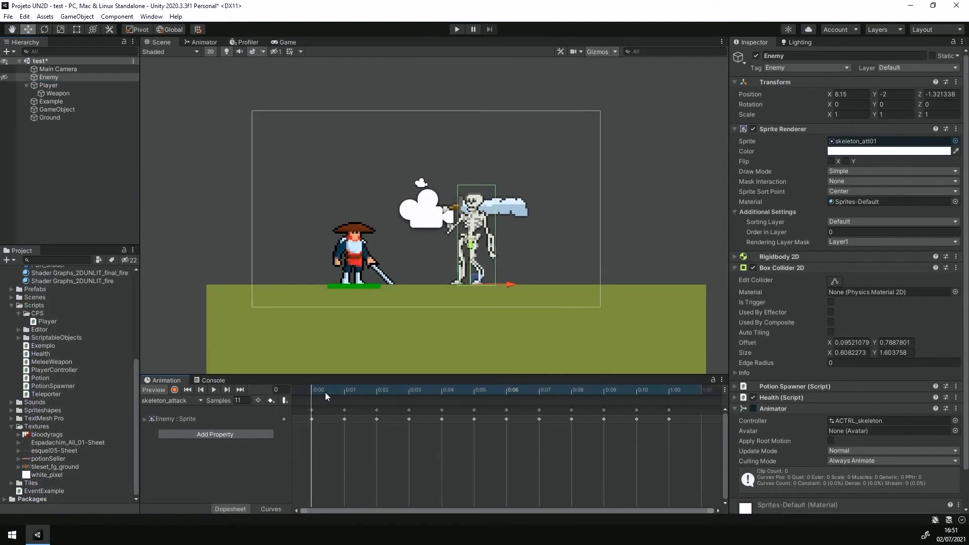
Scrub the skeleton_attack clip to frames 4 and 5, toggling the scene gizmos to compare the sprite with its collider
{"action": "left_click_drag", "start_coordinate": [325, 390], "coordinate": [460, 365]}
{"action": "left_click", "coordinate": [600, 51]}
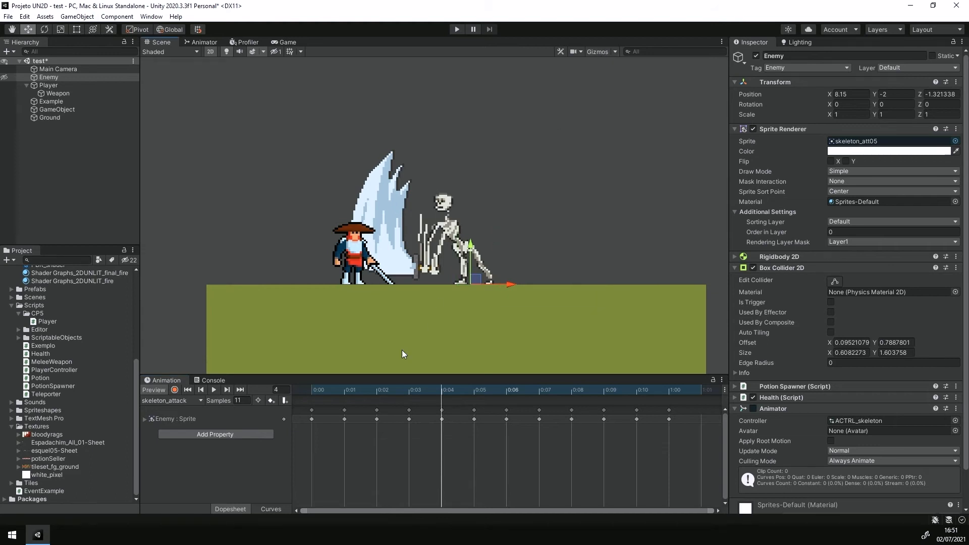
{"action": "left_click", "coordinate": [598, 51]}
{"action": "left_click_drag", "start_coordinate": [404, 389], "coordinate": [460, 388]}
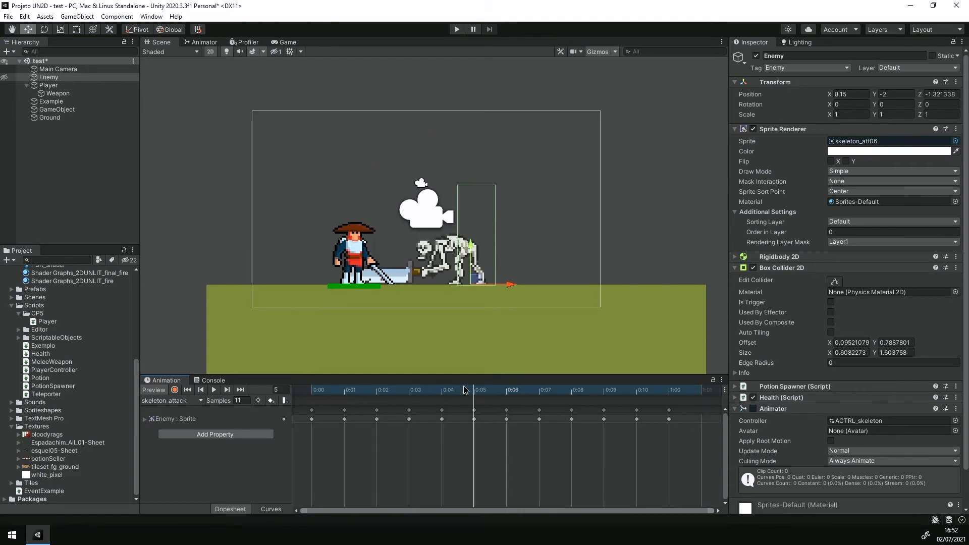
Record a collider keyframe at frame 4 of skeleton_attack, reshaping the Enemy's box collider around the lunging skeleton, about 1.17 wide and 1.50 high
{"action": "left_click_drag", "start_coordinate": [465, 391], "coordinate": [500, 401]}
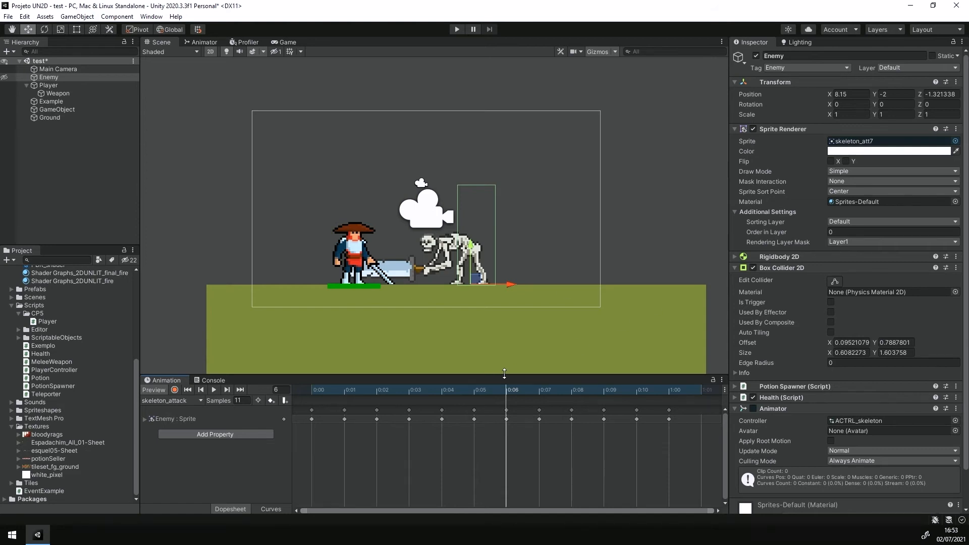
{"action": "left_click_drag", "start_coordinate": [505, 390], "coordinate": [427, 395]}
{"action": "left_click", "coordinate": [177, 388]}
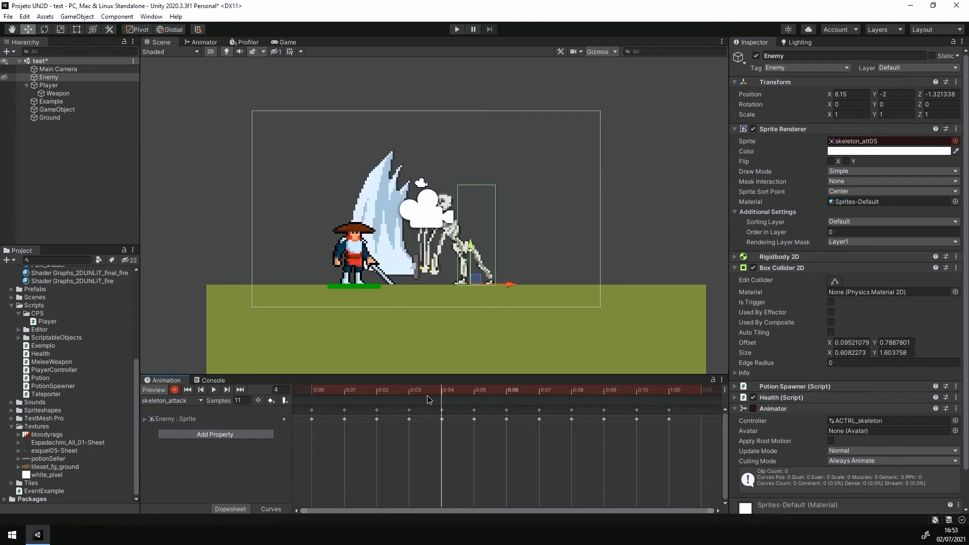
{"action": "left_click", "coordinate": [595, 52]}
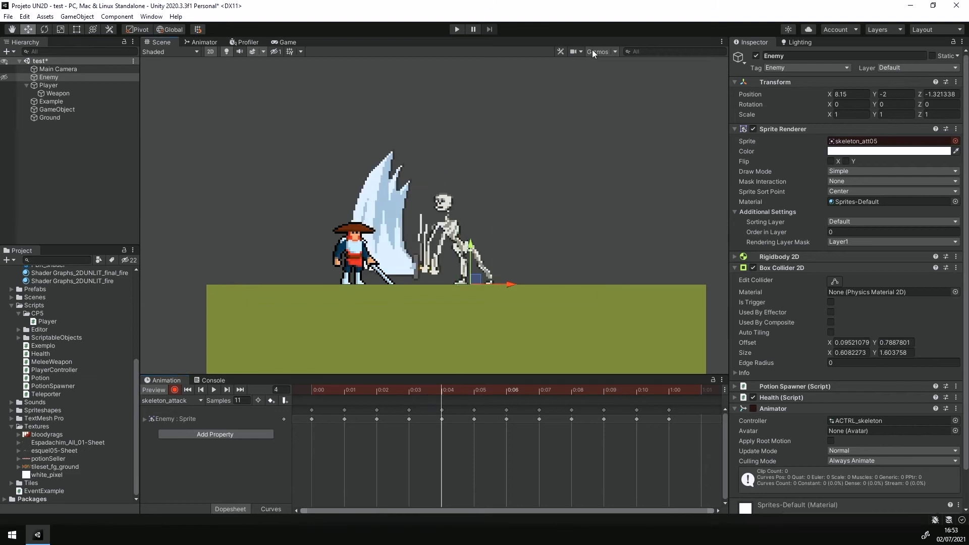
{"action": "left_click", "coordinate": [835, 281]}
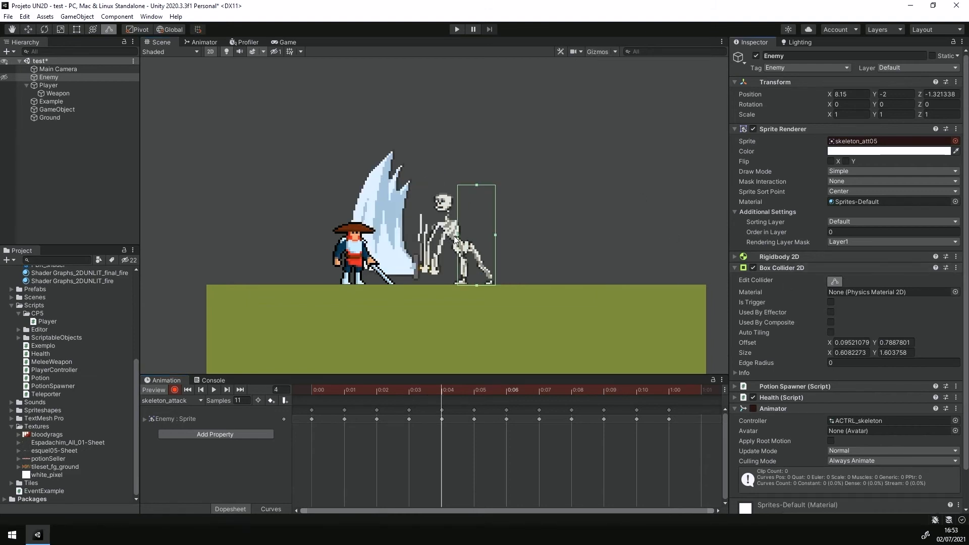
{"action": "left_click_drag", "start_coordinate": [458, 236], "coordinate": [421, 239]}
{"action": "left_click_drag", "start_coordinate": [459, 185], "coordinate": [458, 190]}
{"action": "left_click_drag", "start_coordinate": [495, 240], "coordinate": [493, 239]}
Keyframe the Enemy's box collider at frame 5 around the crouched skeleton, about 1.17 wide and 0.83 high
{"action": "left_click", "coordinate": [470, 393]}
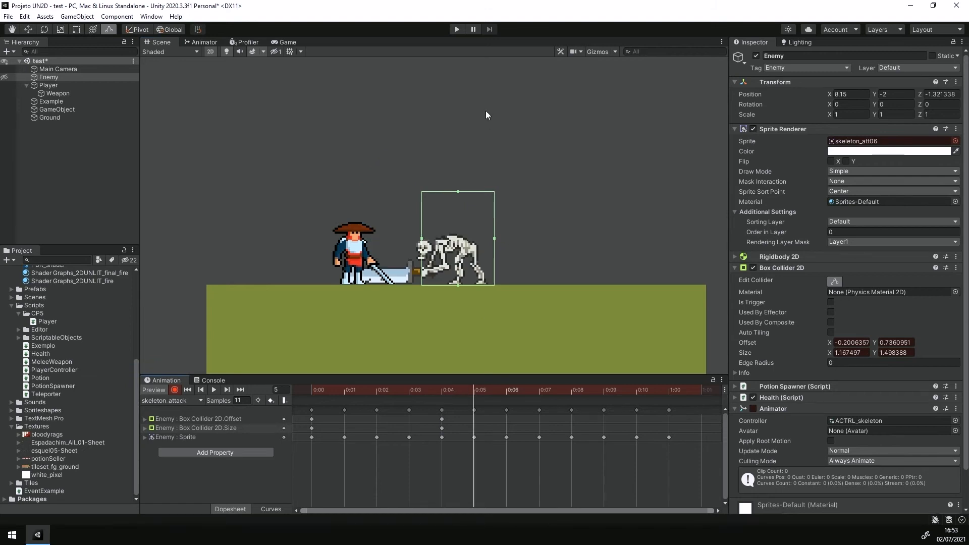
{"action": "left_click_drag", "start_coordinate": [458, 191], "coordinate": [461, 234]}
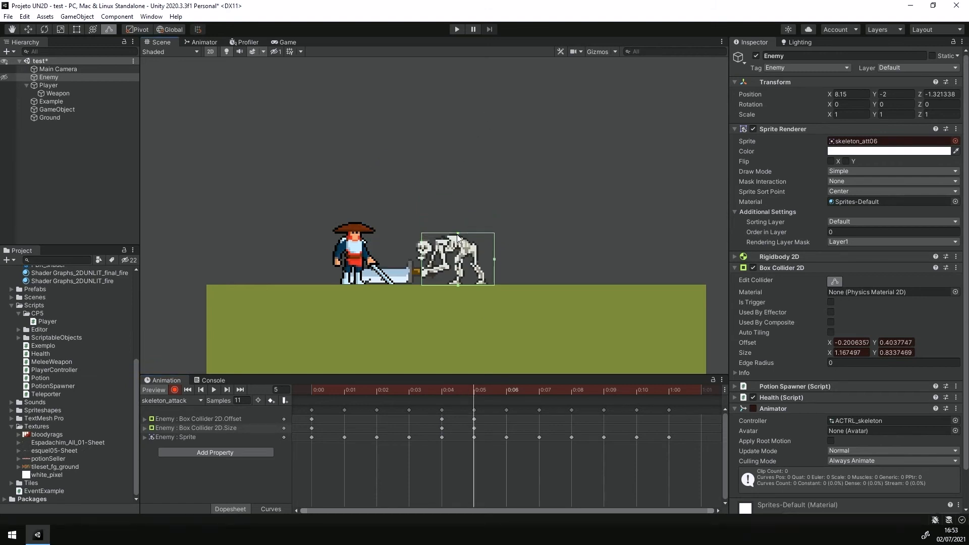
{"action": "left_click_drag", "start_coordinate": [422, 259], "coordinate": [415, 260]}
{"action": "left_click_drag", "start_coordinate": [495, 259], "coordinate": [489, 262]}
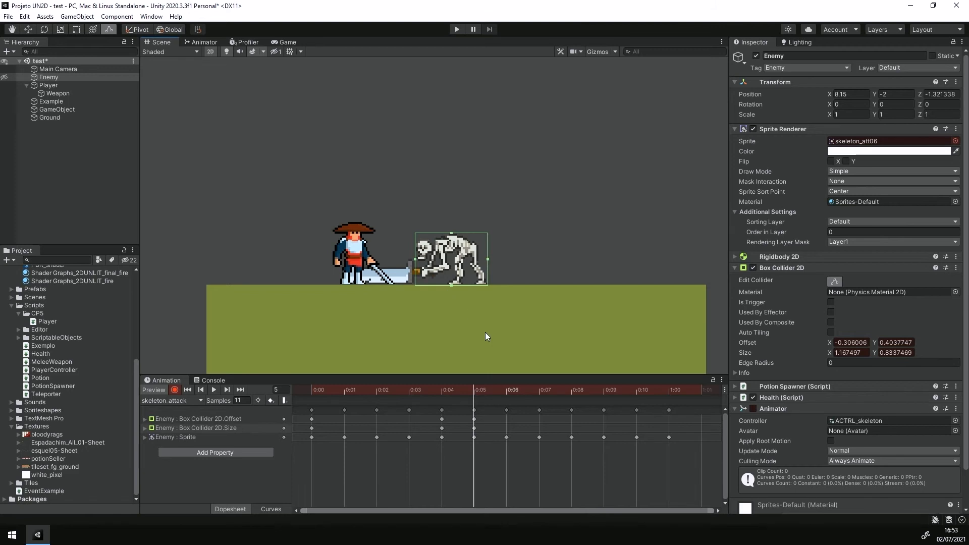
Keyframe the Enemy's box collider at frame 9, raising its top edge to the skull for a height of about 1.20
{"action": "left_click_drag", "start_coordinate": [479, 393], "coordinate": [602, 393]}
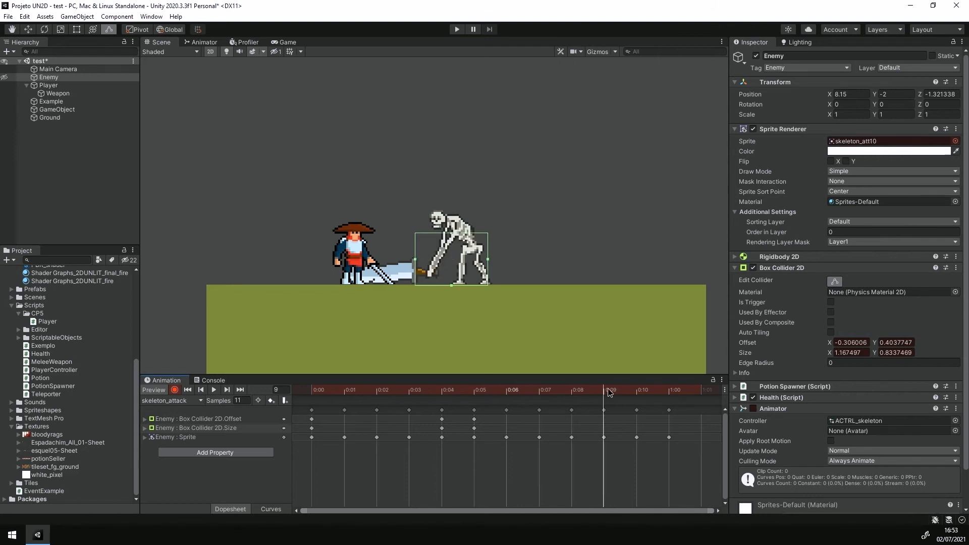
{"action": "left_click_drag", "start_coordinate": [452, 234], "coordinate": [451, 214]}
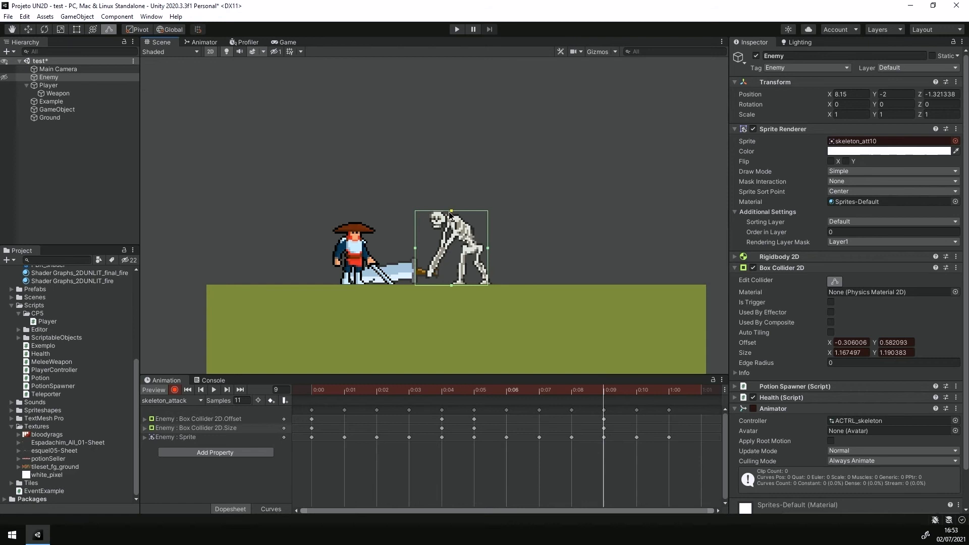
{"action": "left_click", "coordinate": [638, 391]}
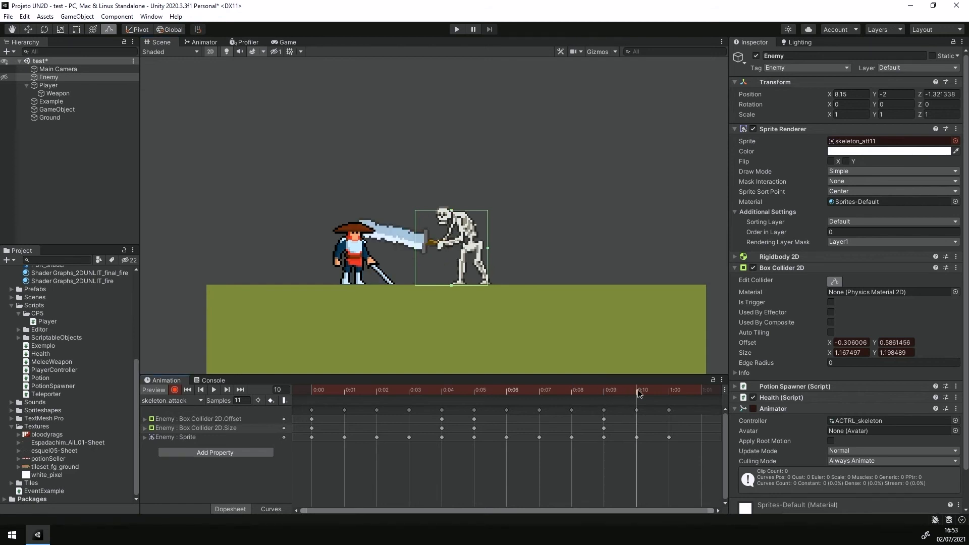
Keyframe the Enemy's box collider at frame 11 around the upright skeleton, about 0.54 wide and 1.45 high
{"action": "left_click", "coordinate": [690, 392]}
{"action": "left_click_drag", "start_coordinate": [689, 391], "coordinate": [673, 391]}
{"action": "left_click_drag", "start_coordinate": [415, 248], "coordinate": [454, 247]}
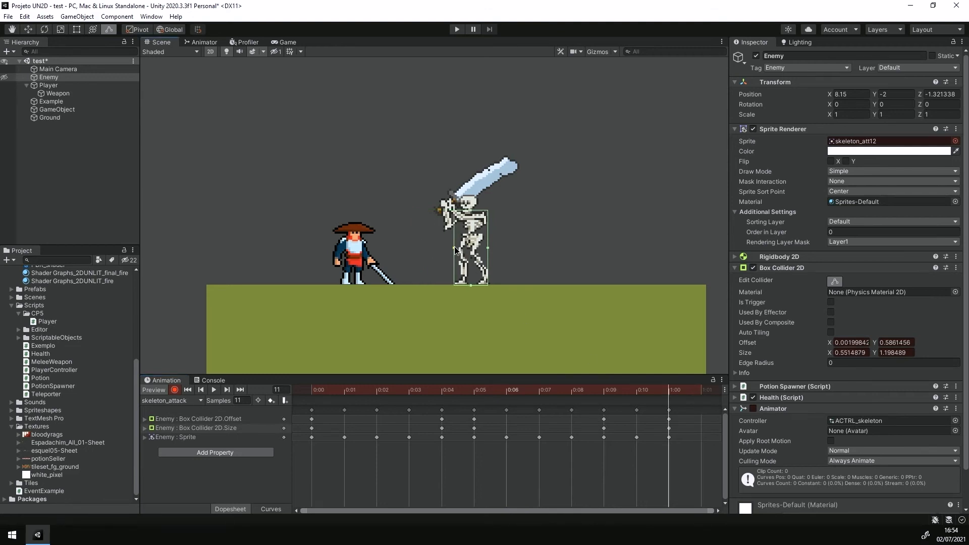
{"action": "left_click_drag", "start_coordinate": [471, 211], "coordinate": [471, 192]}
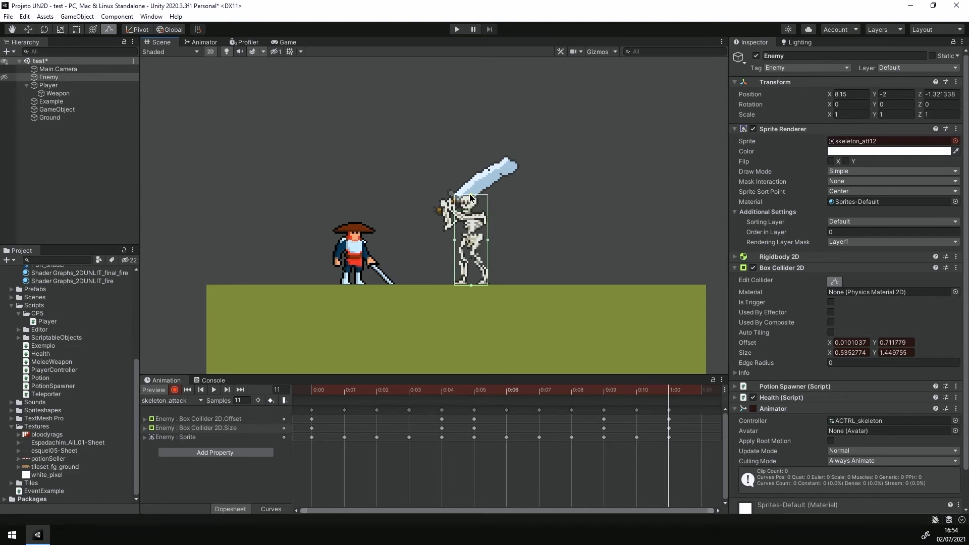
Play and scrub the skeleton_attack clip to check the animated collider, returning to frame 0
{"action": "left_click_drag", "start_coordinate": [628, 389], "coordinate": [301, 390]}
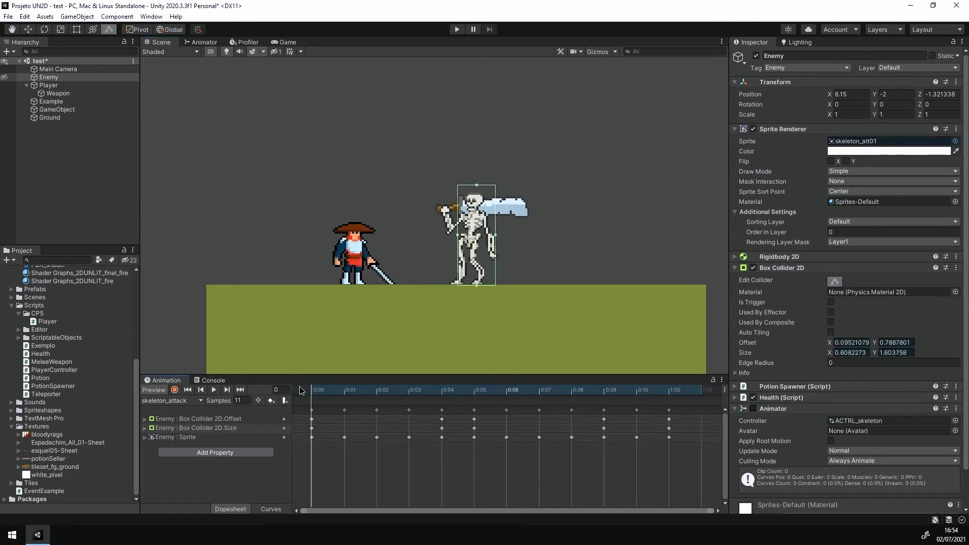
{"action": "left_click", "coordinate": [214, 390]}
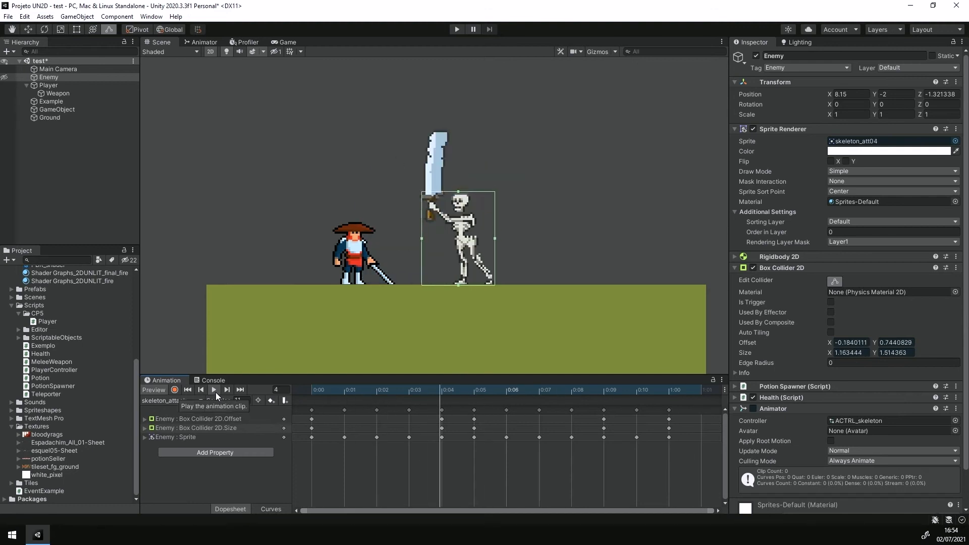
{"action": "left_click", "coordinate": [216, 392]}
{"action": "left_click_drag", "start_coordinate": [506, 390], "coordinate": [258, 389]}
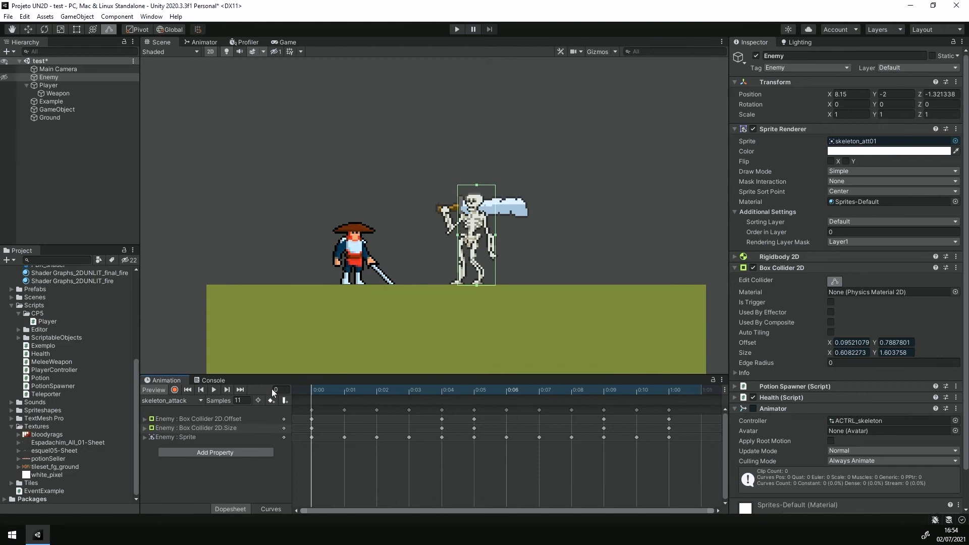
{"action": "mouse_move", "coordinate": [323, 390]}
{"action": "left_mouse_down"}
{"action": "mouse_move", "coordinate": [669, 390]}
{"action": "mouse_move", "coordinate": [309, 389]}
{"action": "left_mouse_up"}
Preview the Player's player_attack clip and return it to frame 0
{"action": "left_click", "coordinate": [62, 88]}
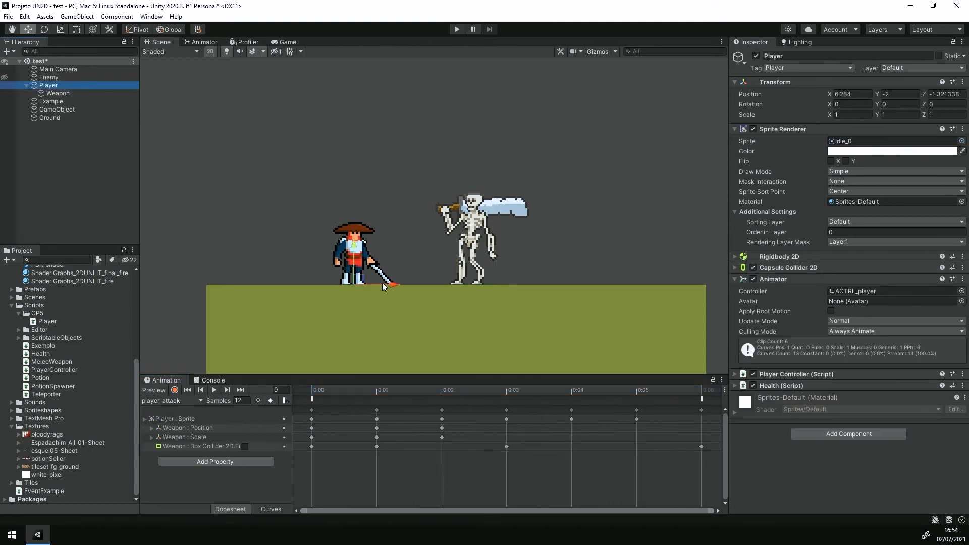
{"action": "left_click", "coordinate": [214, 390]}
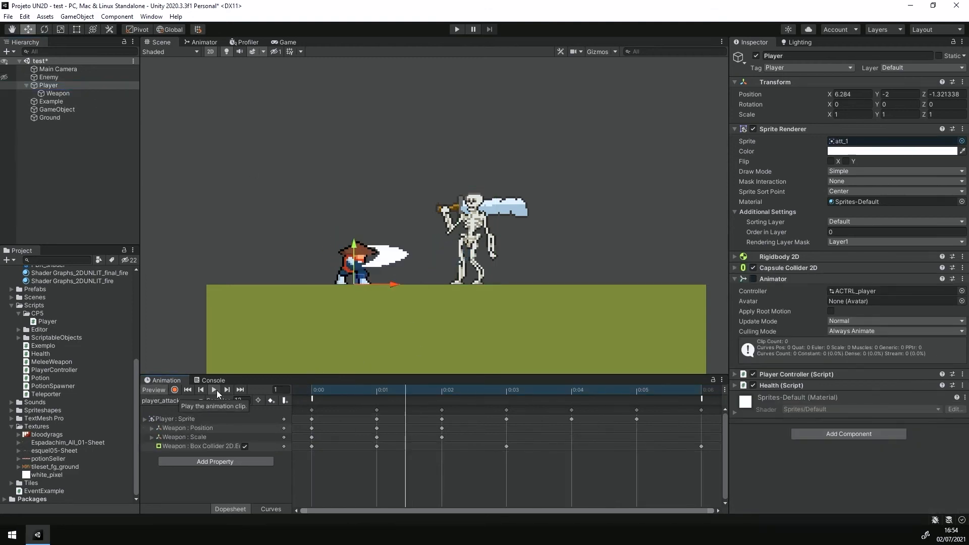
{"action": "left_click", "coordinate": [304, 389]}
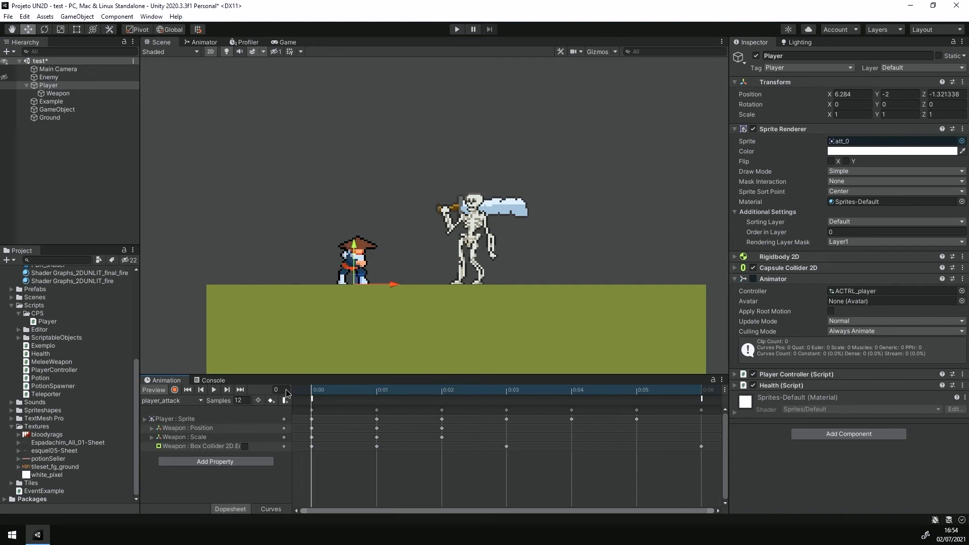
Scrub player_attack with the Player's Weapon selected and gizmos shown to examine its collider, and inspect the animation event at frame 0
{"action": "left_click", "coordinate": [110, 93]}
{"action": "left_click_drag", "start_coordinate": [326, 392], "coordinate": [278, 396]}
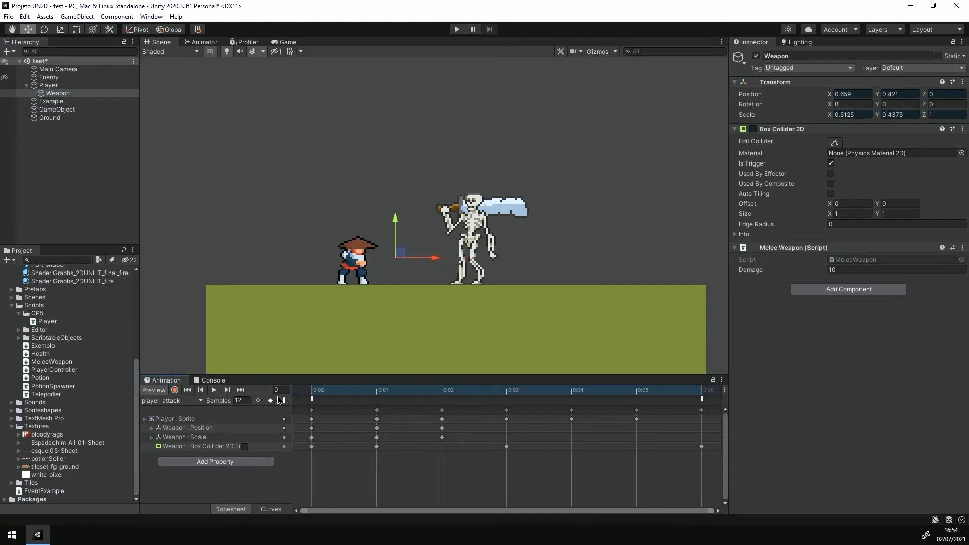
{"action": "left_click_drag", "start_coordinate": [338, 396], "coordinate": [417, 395]}
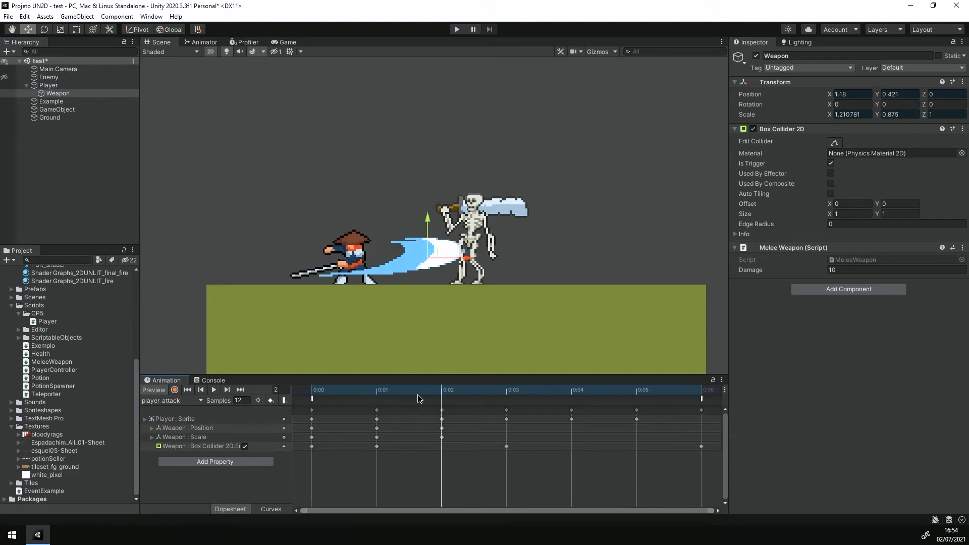
{"action": "left_click", "coordinate": [605, 51]}
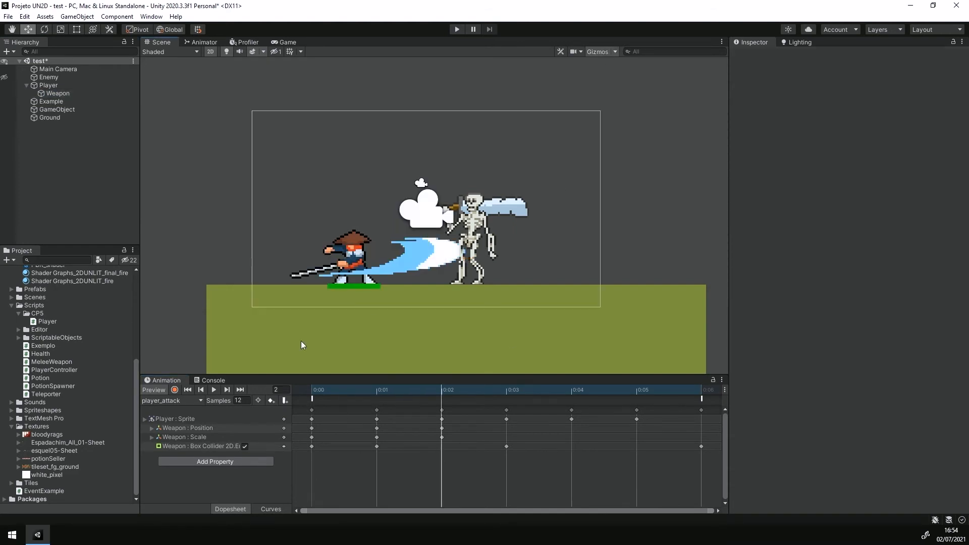
{"action": "left_click", "coordinate": [71, 94]}
{"action": "left_click_drag", "start_coordinate": [377, 396], "coordinate": [407, 404]}
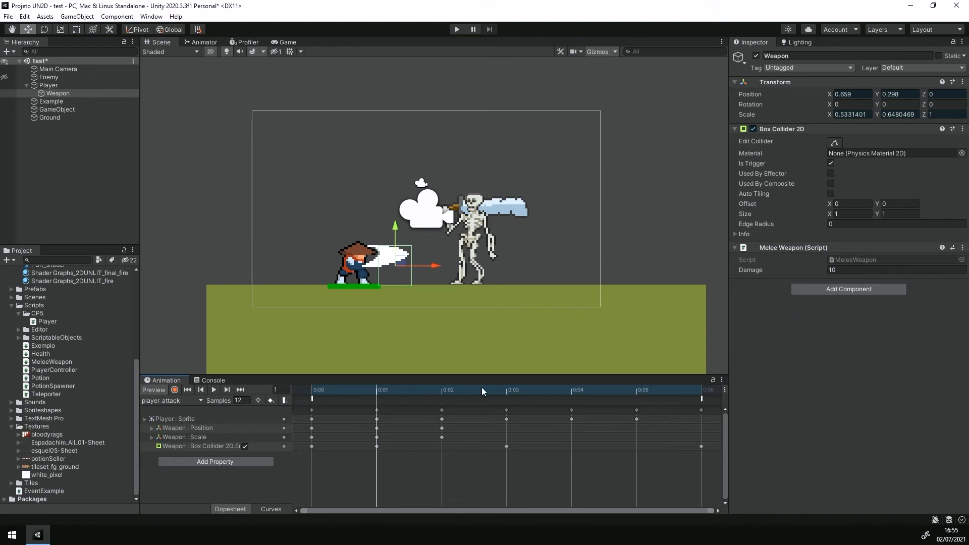
{"action": "left_click", "coordinate": [312, 398]}
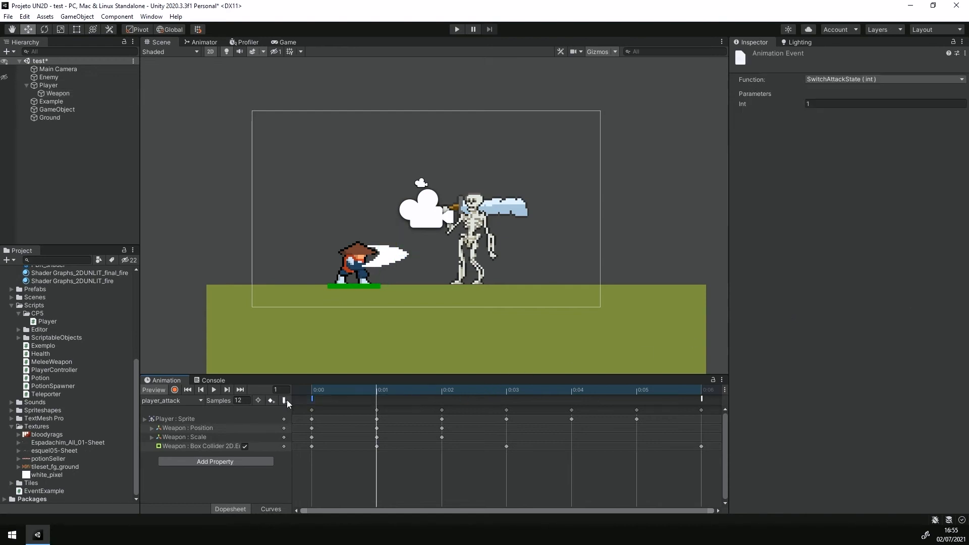
Create an empty child object under the Enemy and name it Weapon
{"action": "left_click", "coordinate": [46, 77]}
{"action": "right_click", "coordinate": [50, 77]}
{"action": "left_click", "coordinate": [97, 196]}
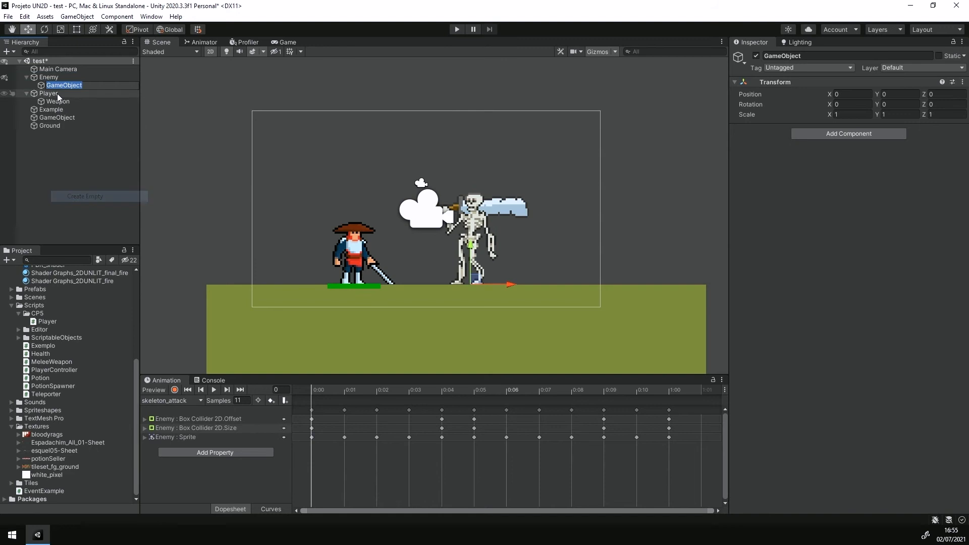
{"action": "type", "text": "Weapon"}
{"action": "key", "text": "Return"}
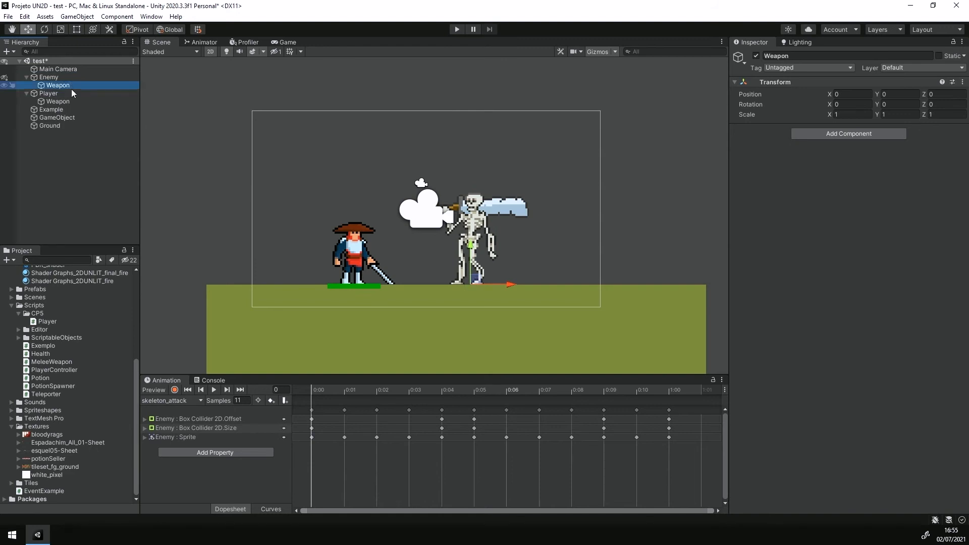
Add a Box Collider 2D to the Enemy's Weapon and disable the component
{"action": "left_click", "coordinate": [823, 134]}
{"action": "type", "text": "box"}
{"action": "key", "text": "Down"}
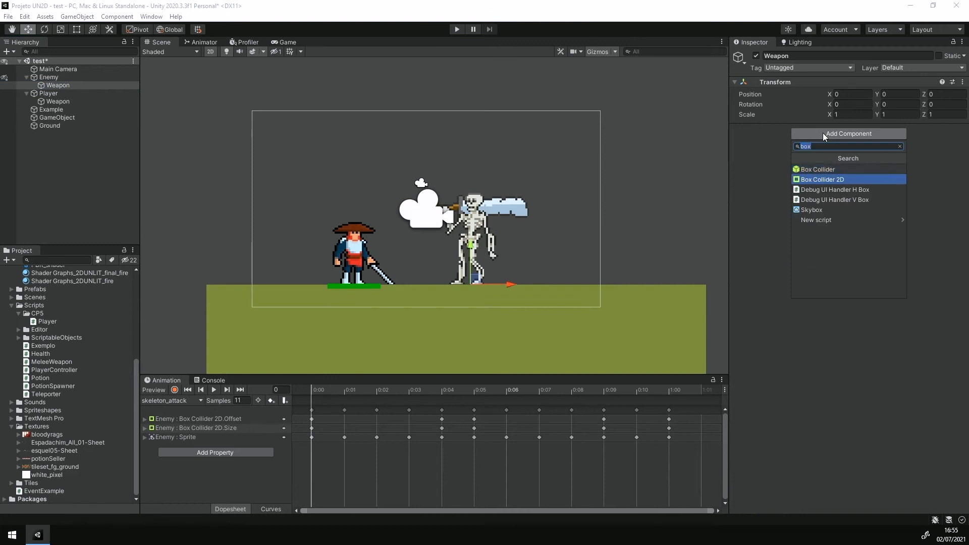
{"action": "key", "text": "Return"}
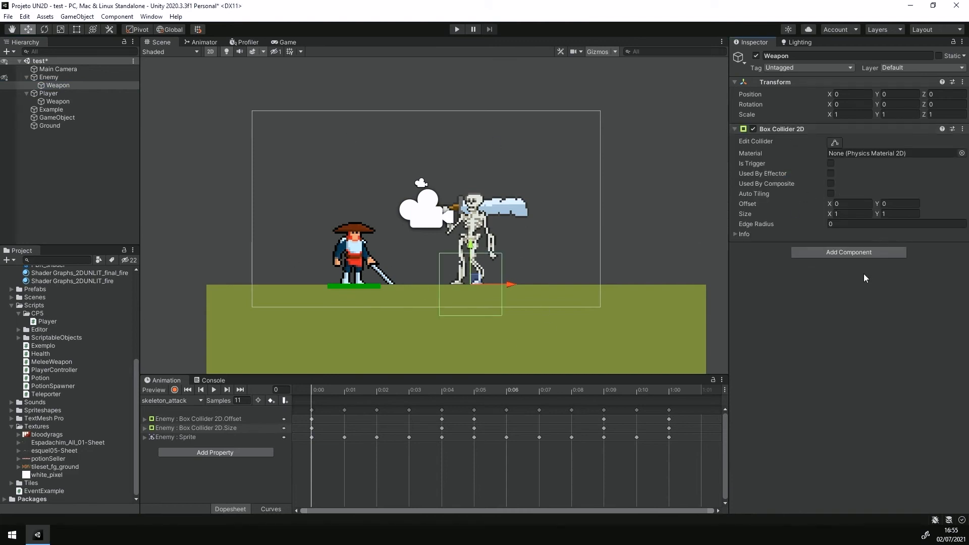
{"action": "left_click", "coordinate": [753, 129]}
Add the Melee Weapon script to the Enemy's Weapon and set its damage to 50
{"action": "left_click", "coordinate": [834, 251]}
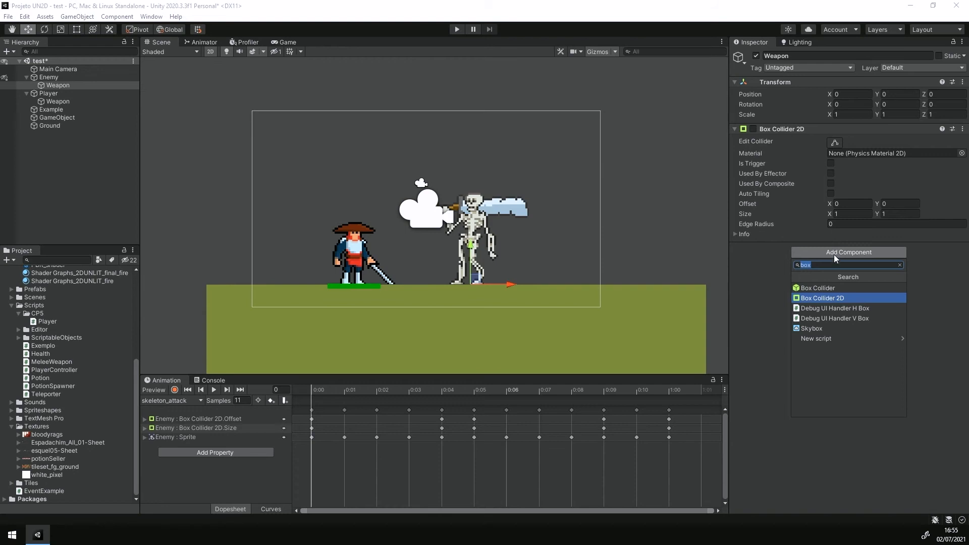
{"action": "type", "text": "mele"}
{"action": "left_click", "coordinate": [830, 289]}
{"action": "left_click", "coordinate": [843, 269]}
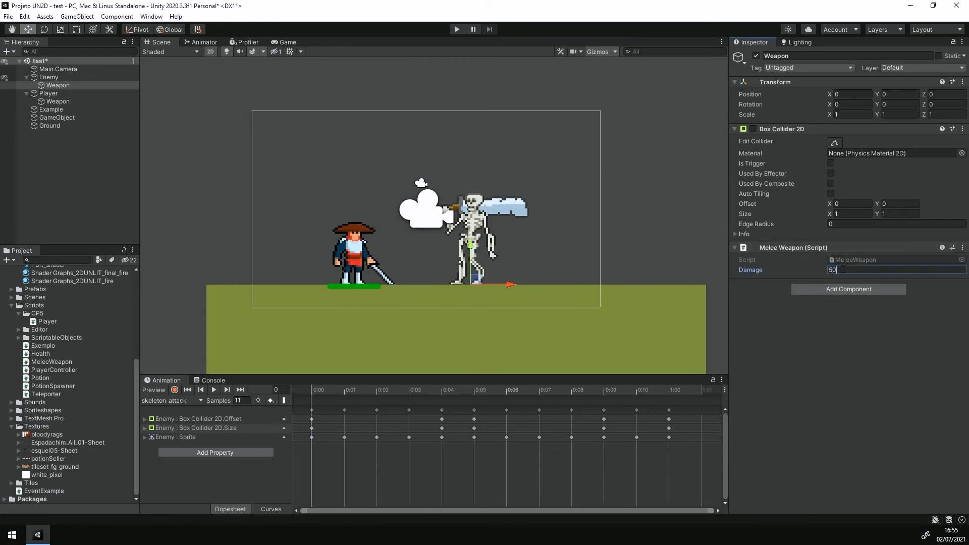
{"action": "left_click", "coordinate": [846, 313]}
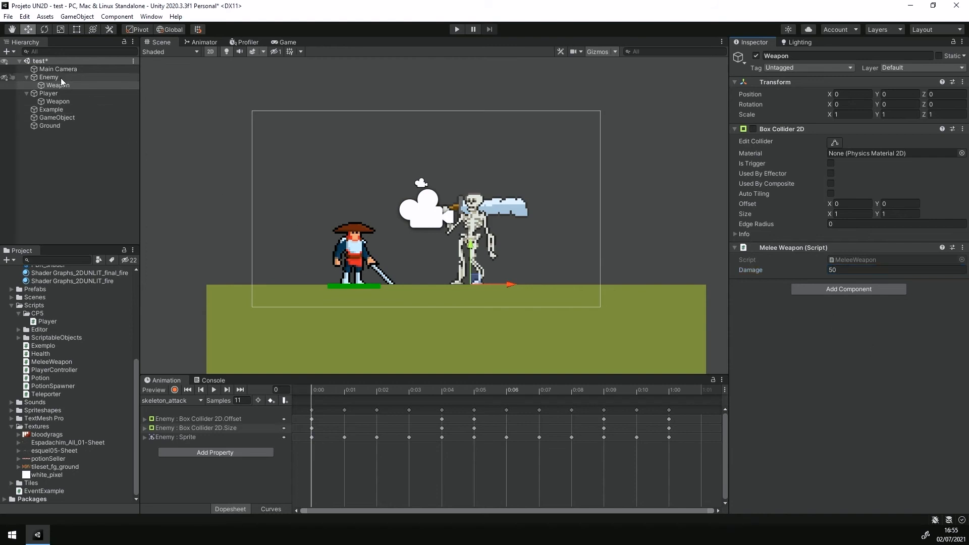
Set Max HP to 100 in the Player's Health script
{"action": "left_click", "coordinate": [55, 93]}
{"action": "left_click", "coordinate": [801, 384]}
{"action": "double_click", "coordinate": [735, 385]}
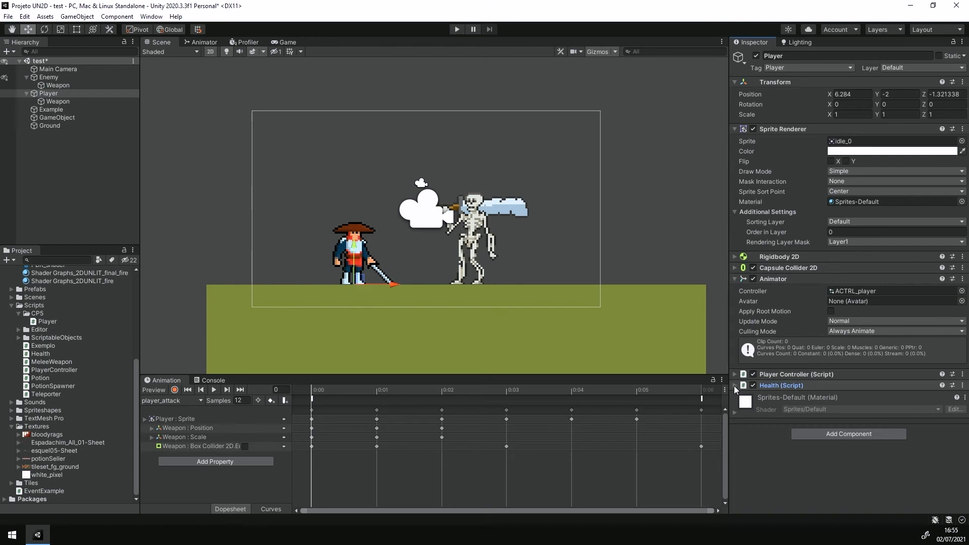
{"action": "left_click", "coordinate": [735, 386]}
{"action": "left_click", "coordinate": [853, 411]}
{"action": "type", "text": "100"}
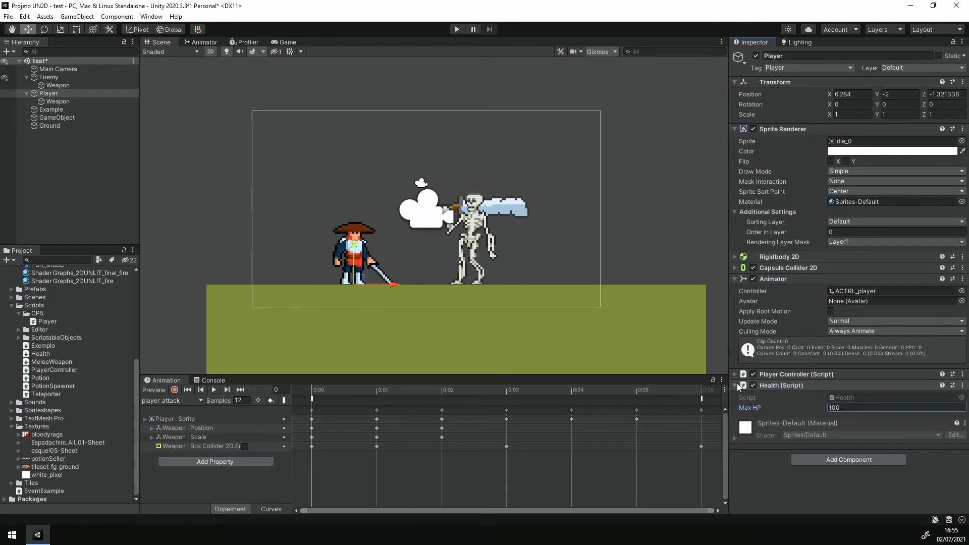
Collapse the Player's Animator and Sprite Renderer components and select the Enemy
{"action": "left_click", "coordinate": [735, 279]}
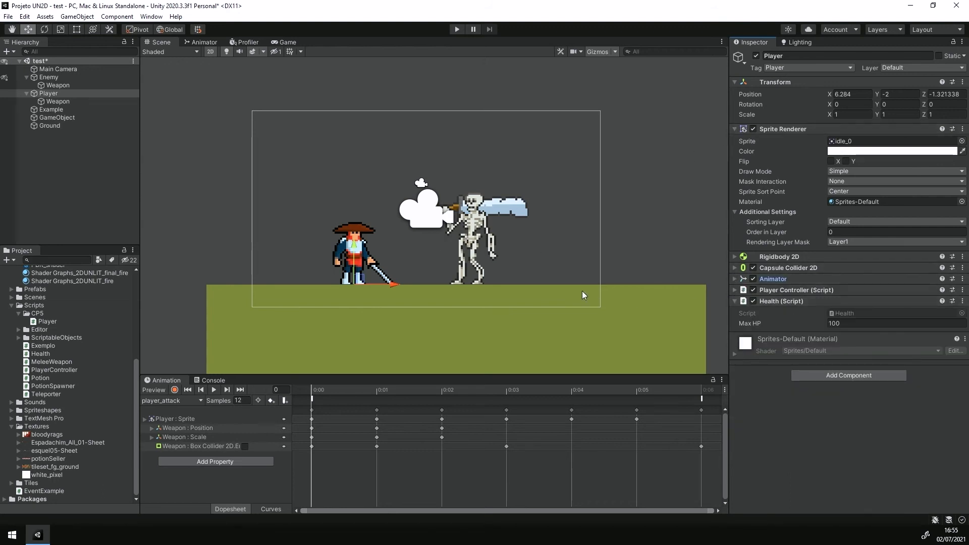
{"action": "left_click", "coordinate": [735, 128]}
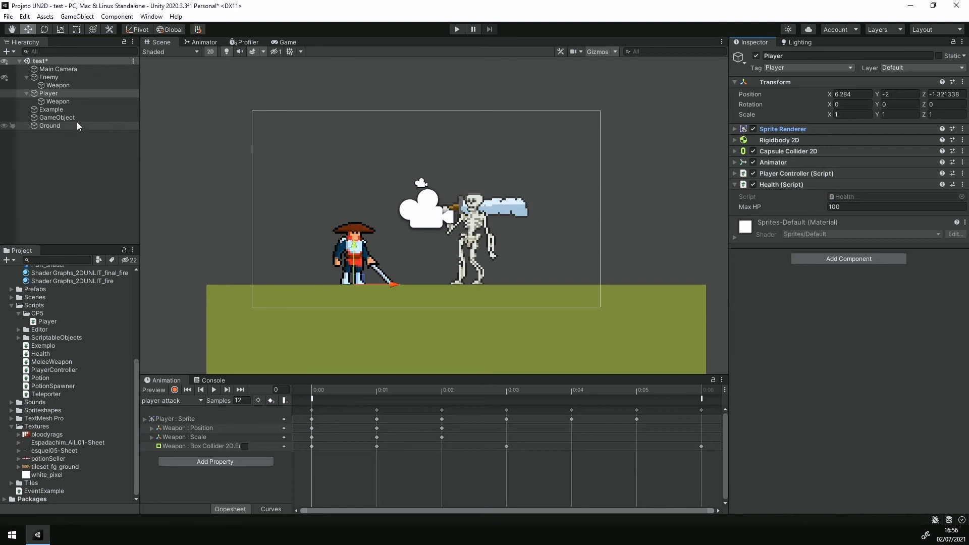
{"action": "left_click", "coordinate": [65, 78]}
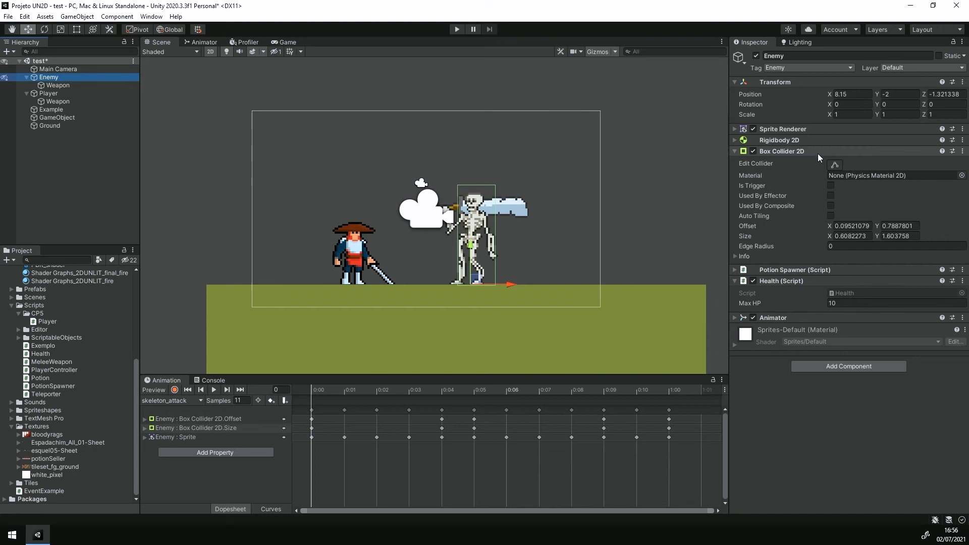
Record keys at frame 4 of skeleton_attack placing the Enemy's Weapon at about X -1.49, Y 0.65 over the slash with its Box Collider 2D enabled
{"action": "left_click", "coordinate": [175, 389]}
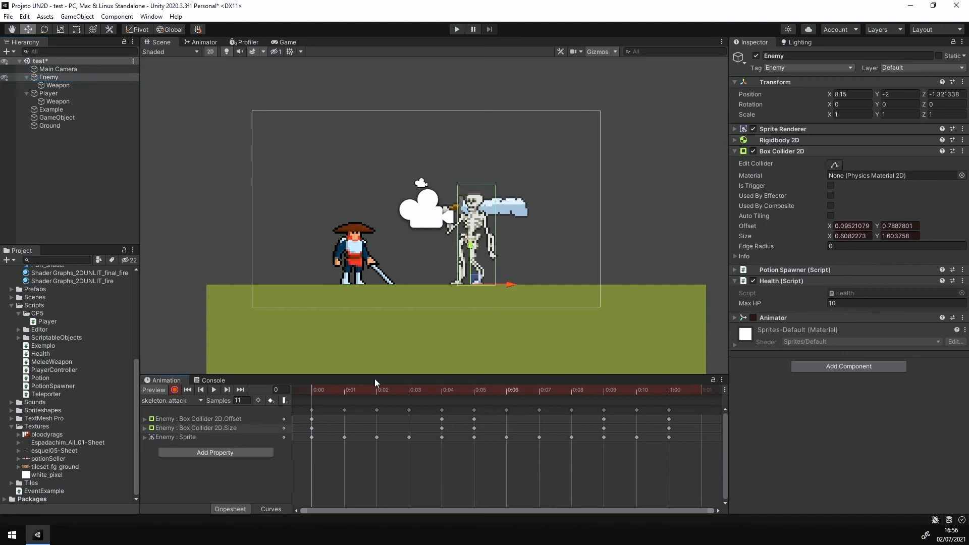
{"action": "left_click_drag", "start_coordinate": [460, 394], "coordinate": [372, 397]}
{"action": "left_click", "coordinate": [76, 85]}
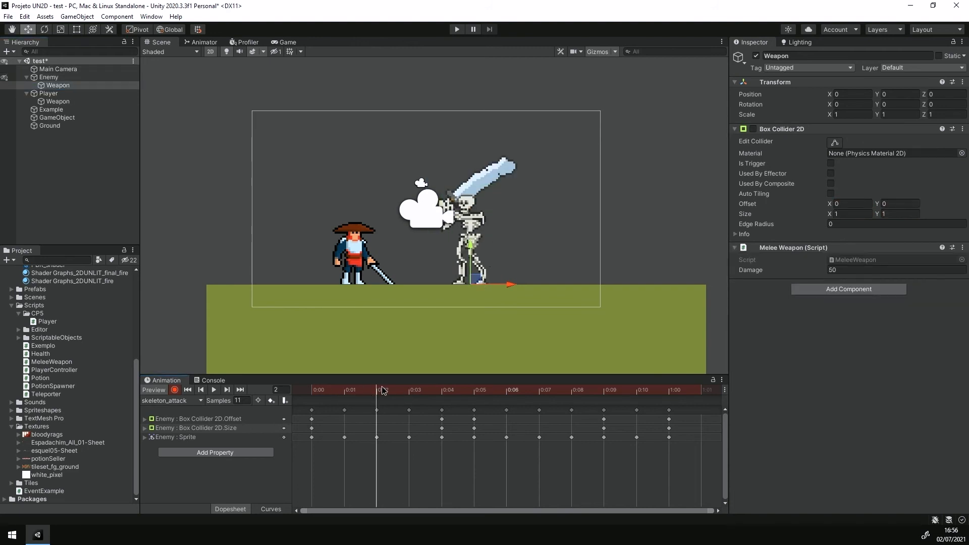
{"action": "left_click", "coordinate": [432, 388]}
{"action": "left_click_drag", "start_coordinate": [420, 390], "coordinate": [442, 391]}
{"action": "left_click_drag", "start_coordinate": [475, 279], "coordinate": [379, 242]}
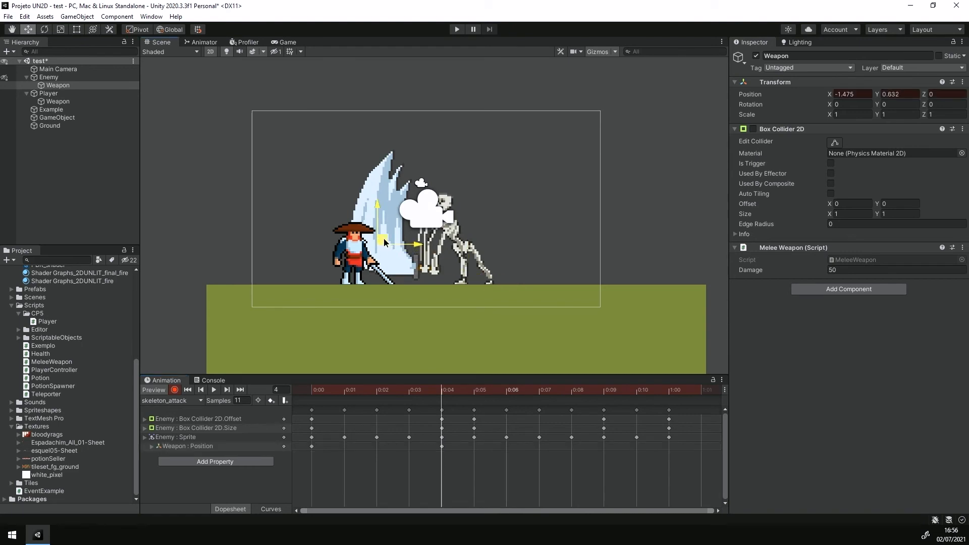
{"action": "left_click", "coordinate": [753, 129]}
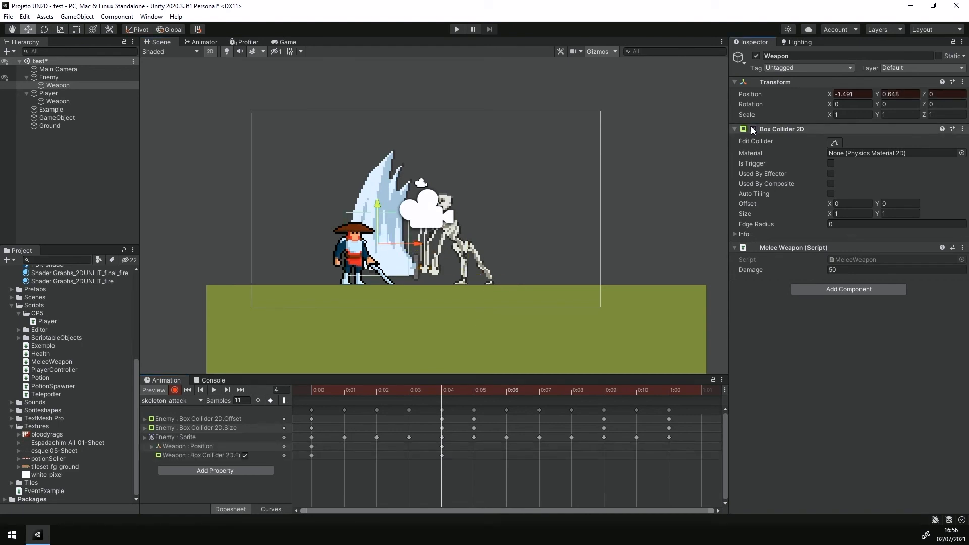
Deactivate the Player object in the scene to clear the view of the skeleton's slash
{"action": "left_click", "coordinate": [834, 143]}
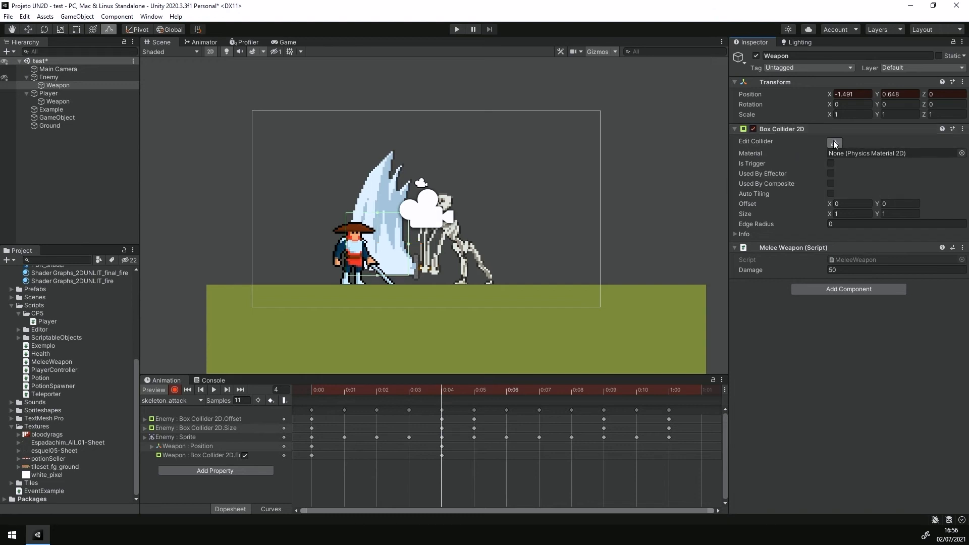
{"action": "left_click", "coordinate": [59, 95]}
{"action": "left_click", "coordinate": [755, 56]}
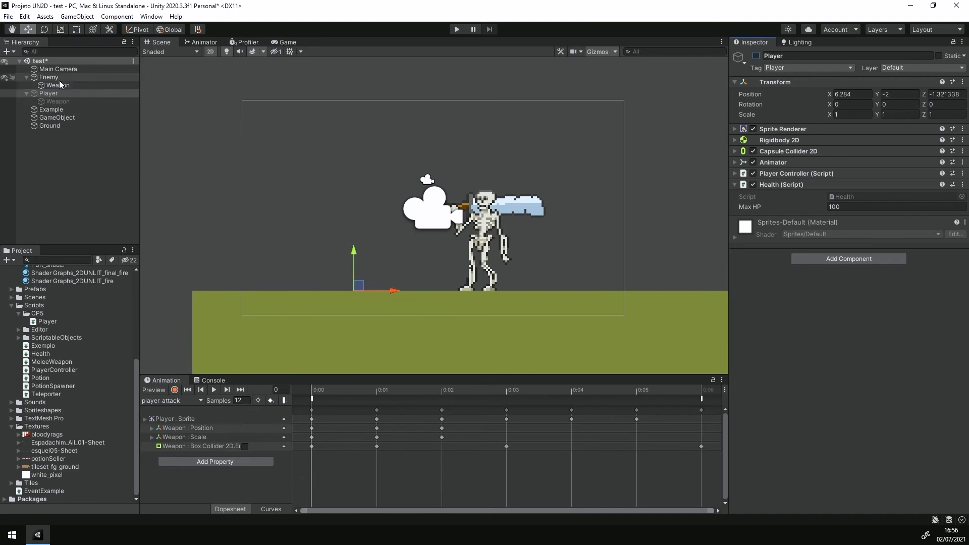
Set the Weapon's Box Collider 2D to disabled in the keyframe at frame 0 of the Enemy's skeleton_attack clip
{"action": "left_click", "coordinate": [49, 78]}
{"action": "left_click", "coordinate": [415, 399]}
{"action": "left_click_drag", "start_coordinate": [415, 395], "coordinate": [295, 400]}
{"action": "left_click", "coordinate": [245, 456]}
{"action": "left_click", "coordinate": [174, 390]}
{"action": "left_click", "coordinate": [245, 456]}
{"action": "left_click", "coordinate": [244, 456]}
{"action": "left_click", "coordinate": [174, 389]}
Preview frame 4 without recording and reshape the Enemy Weapon's box collider to about 1.1 by 1 around the slash
{"action": "left_click_drag", "start_coordinate": [312, 395], "coordinate": [442, 404]}
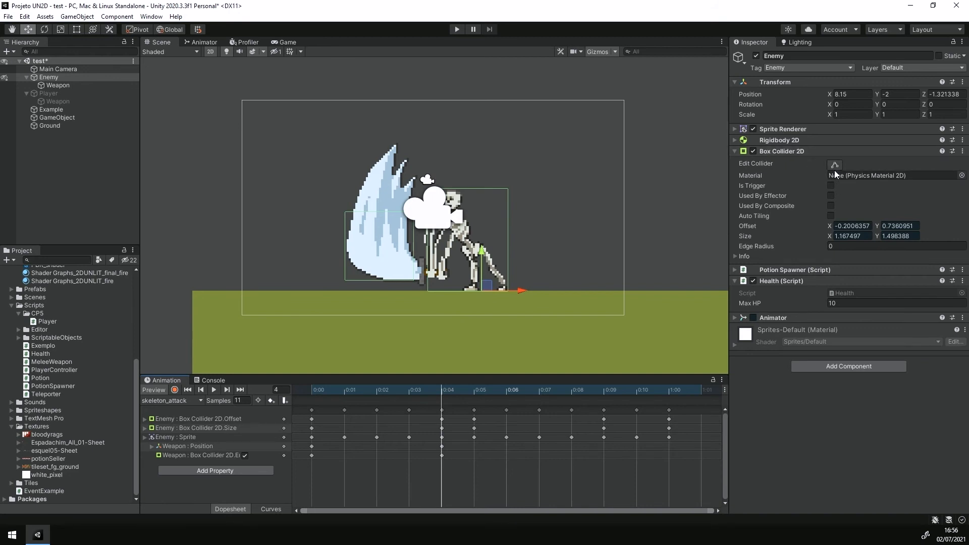
{"action": "left_click", "coordinate": [58, 86]}
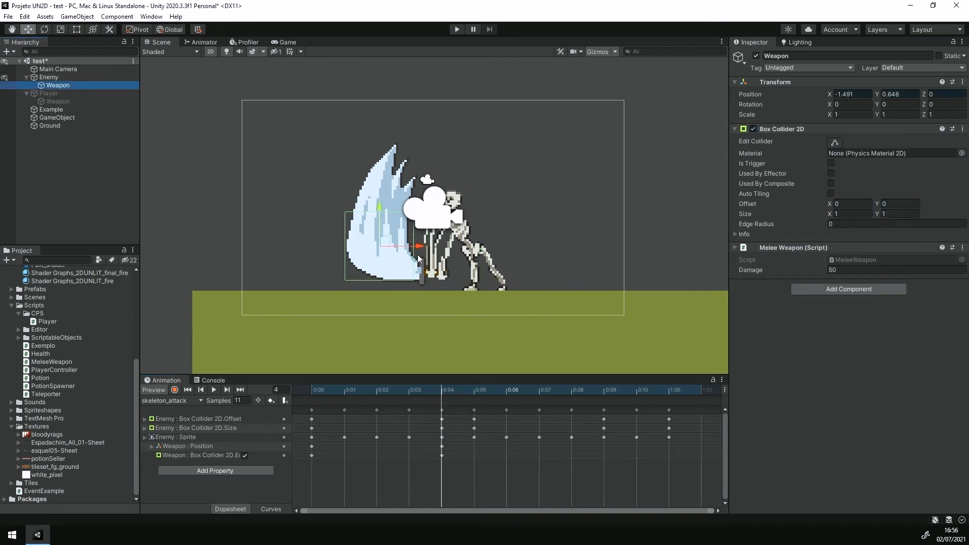
{"action": "left_click", "coordinate": [841, 143]}
{"action": "left_click_drag", "start_coordinate": [414, 246], "coordinate": [419, 248]}
{"action": "left_click_drag", "start_coordinate": [344, 247], "coordinate": [345, 246]}
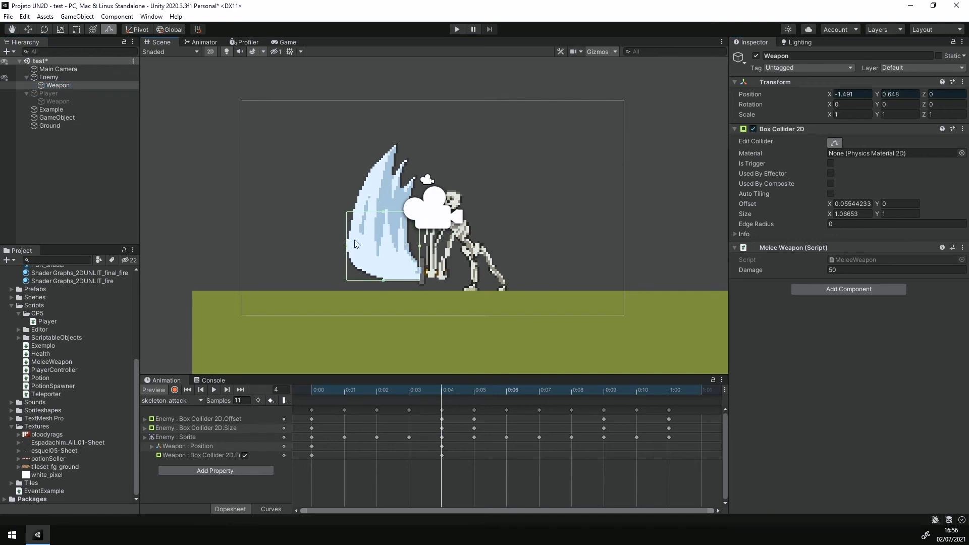
{"action": "left_click_drag", "start_coordinate": [383, 211], "coordinate": [383, 208]}
{"action": "mouse_move", "coordinate": [384, 208]}
{"action": "left_mouse_down"}
{"action": "mouse_move", "coordinate": [381, 229]}
{"action": "mouse_move", "coordinate": [383, 212]}
{"action": "left_mouse_up"}
Record the Weapon collider at frame 5 to fit the lowered blade, about 1.15 by 0.41 with offset about 0.01, -0.44
{"action": "left_click_drag", "start_coordinate": [450, 392], "coordinate": [480, 391]}
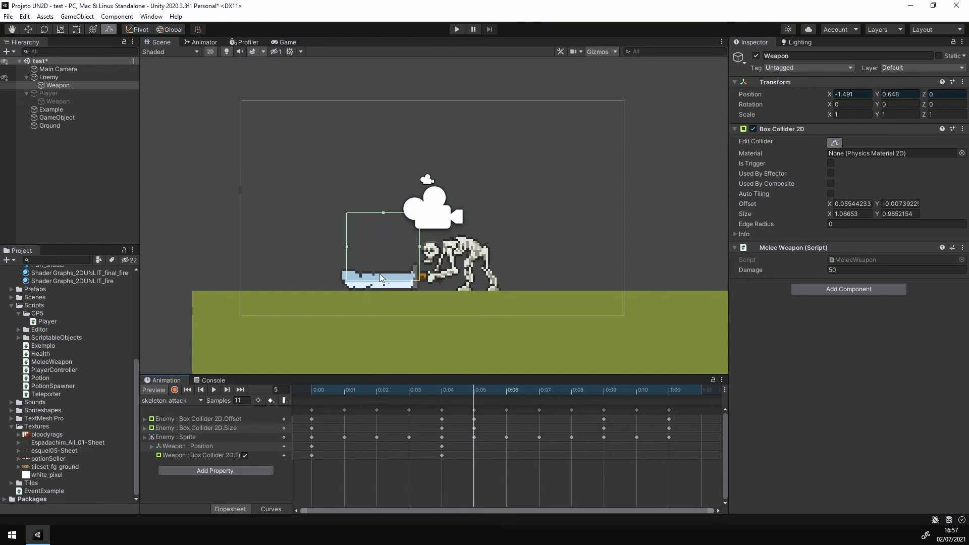
{"action": "left_click", "coordinate": [175, 389]}
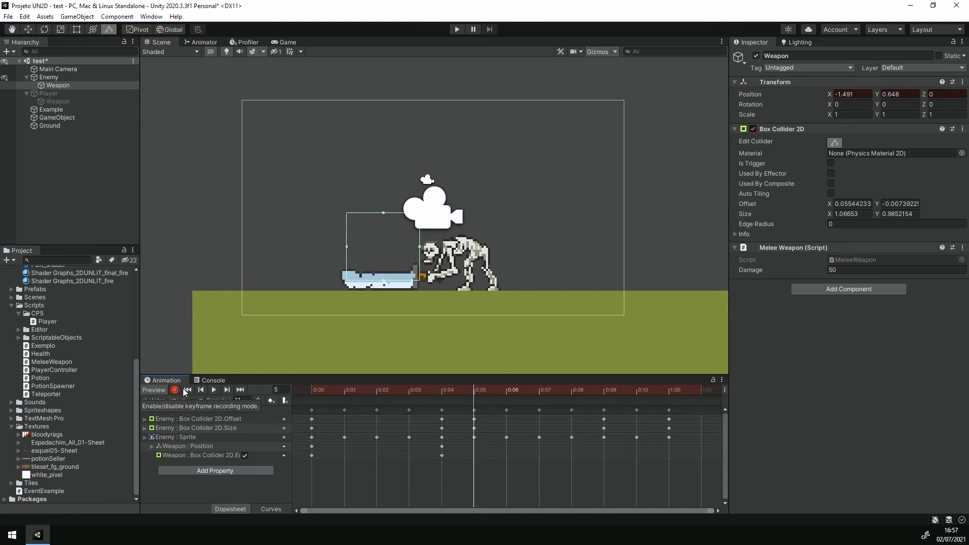
{"action": "left_click_drag", "start_coordinate": [384, 281], "coordinate": [383, 292]}
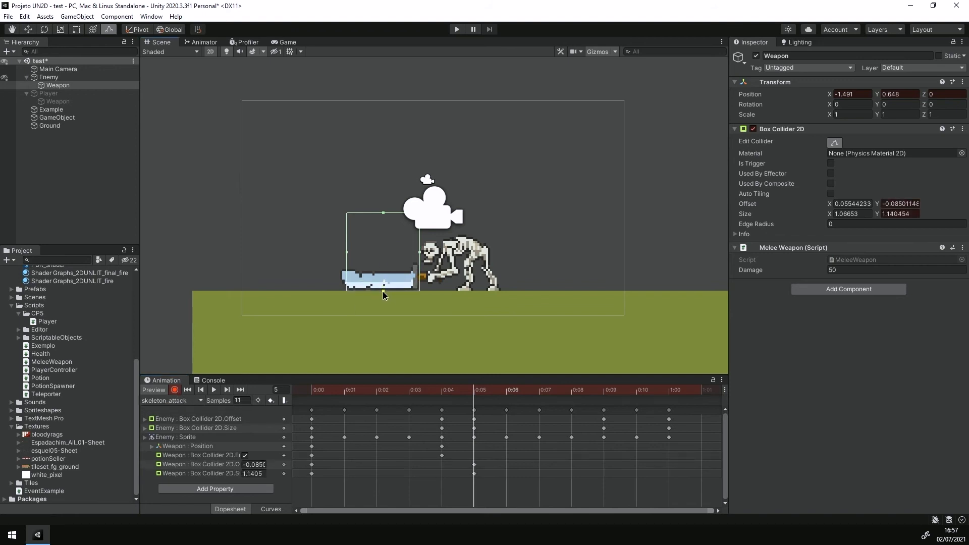
{"action": "left_click_drag", "start_coordinate": [346, 251], "coordinate": [341, 252]}
{"action": "left_click_drag", "start_coordinate": [381, 213], "coordinate": [380, 261]}
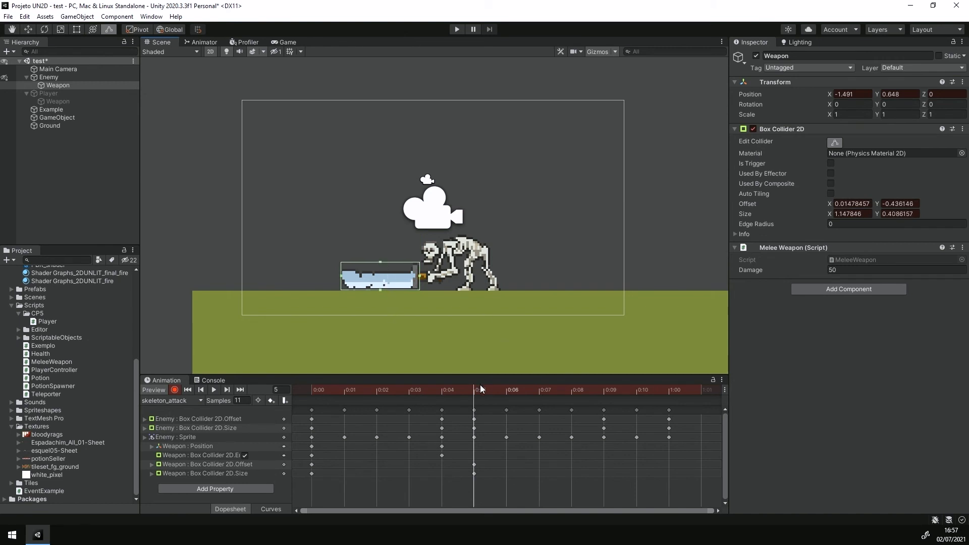
Key the Weapon's Box Collider 2D as disabled at frame 6 of skeleton_attack
{"action": "left_click", "coordinate": [506, 392]}
{"action": "left_click", "coordinate": [175, 389]}
{"action": "left_click", "coordinate": [175, 390]}
{"action": "left_click", "coordinate": [245, 455]}
{"action": "left_click", "coordinate": [175, 390]}
Record the Weapon collider at frame 4 to fit the raised slash, about 1.08 wide, and stop recording
{"action": "left_click_drag", "start_coordinate": [476, 391], "coordinate": [445, 404]}
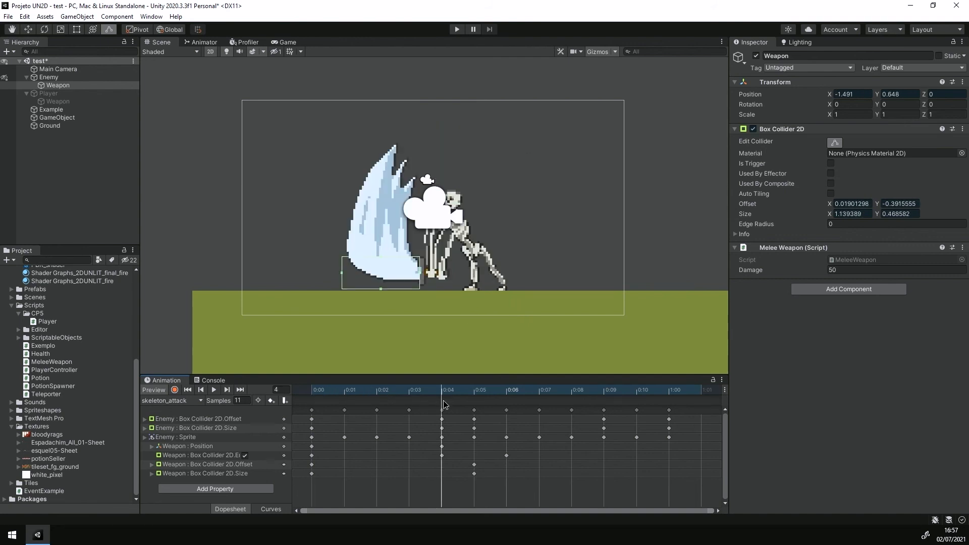
{"action": "left_click", "coordinate": [175, 390]}
{"action": "left_click_drag", "start_coordinate": [384, 253], "coordinate": [381, 217]}
{"action": "left_click_drag", "start_coordinate": [380, 288], "coordinate": [383, 282]}
{"action": "left_click_drag", "start_coordinate": [341, 249], "coordinate": [345, 251]}
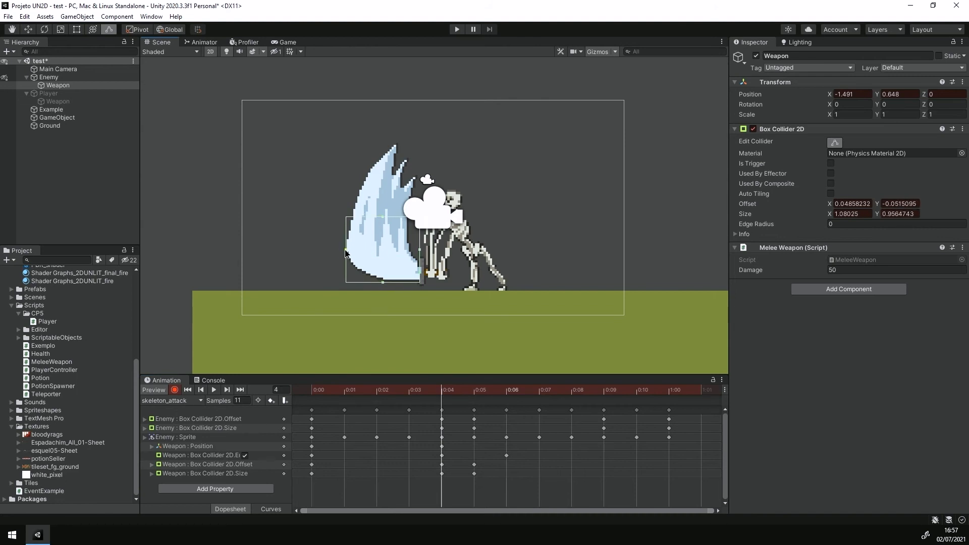
{"action": "left_click_drag", "start_coordinate": [384, 218], "coordinate": [384, 214]}
{"action": "left_click", "coordinate": [175, 393]}
Scrub through and play the skeleton_attack clip to check how the weapon collider follows the swing
{"action": "left_click_drag", "start_coordinate": [438, 389], "coordinate": [701, 392]}
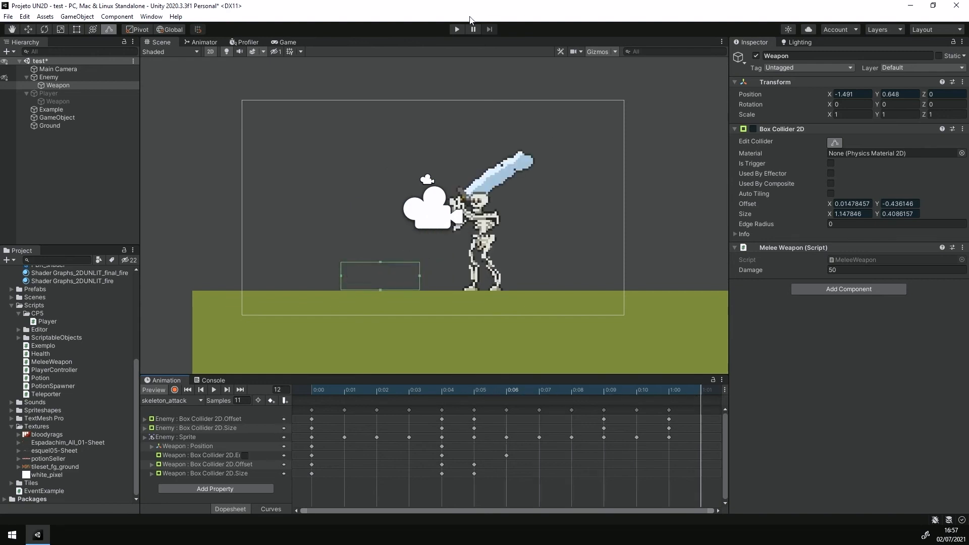
{"action": "left_click", "coordinate": [215, 389]}
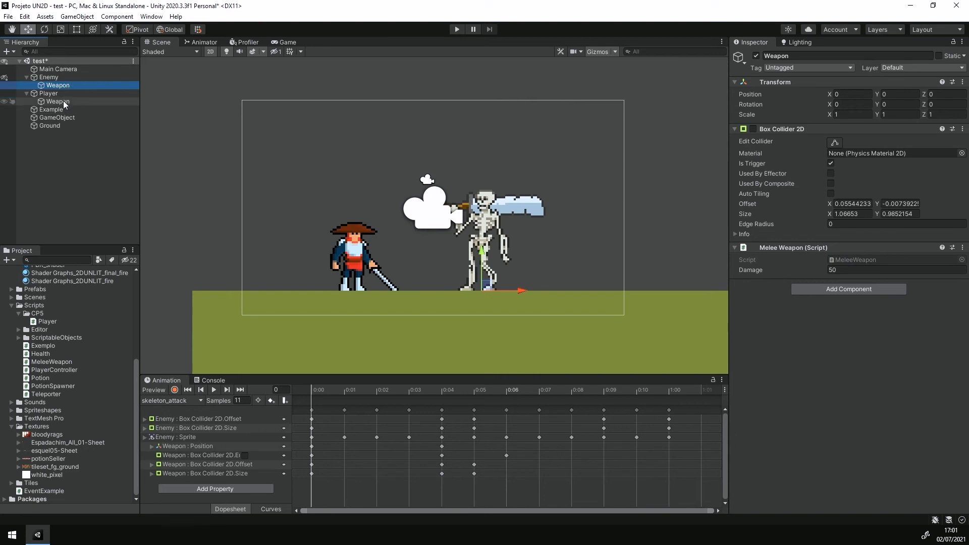
Open the MeleeWeapon script in Visual Studio and delete the blank line below the damage field and the empty line at the file's end
{"action": "left_click", "coordinate": [856, 260]}
{"action": "double_click", "coordinate": [856, 260]}
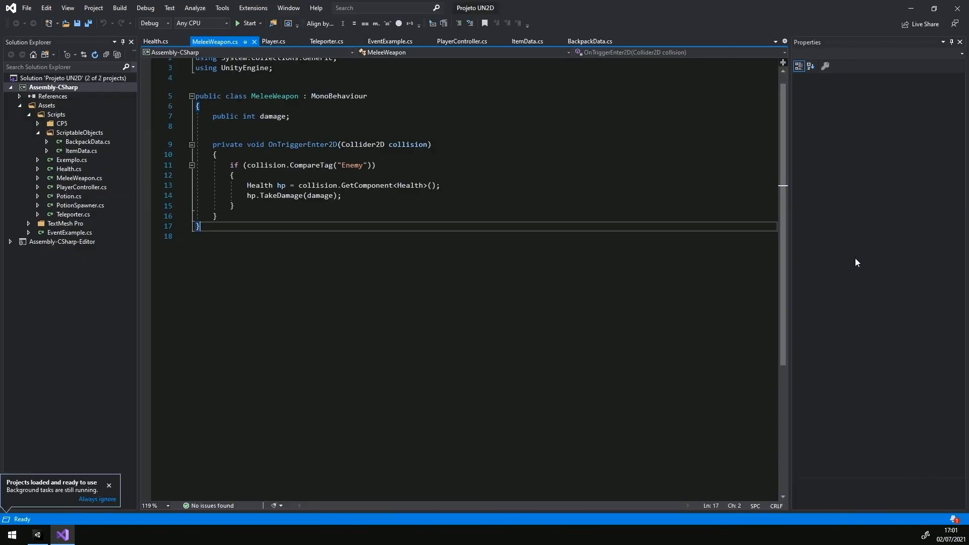
{"action": "left_click", "coordinate": [261, 125]}
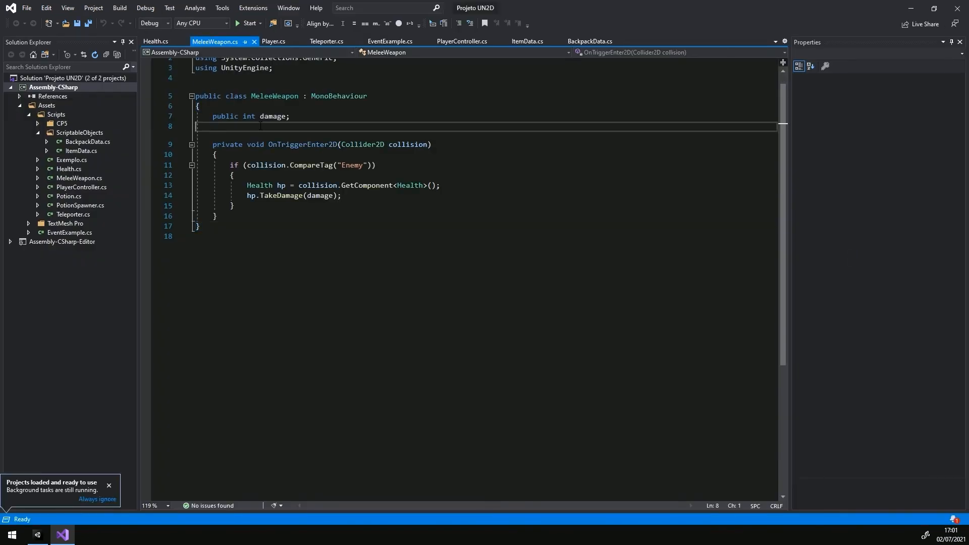
{"action": "key", "text": "BackSpace"}
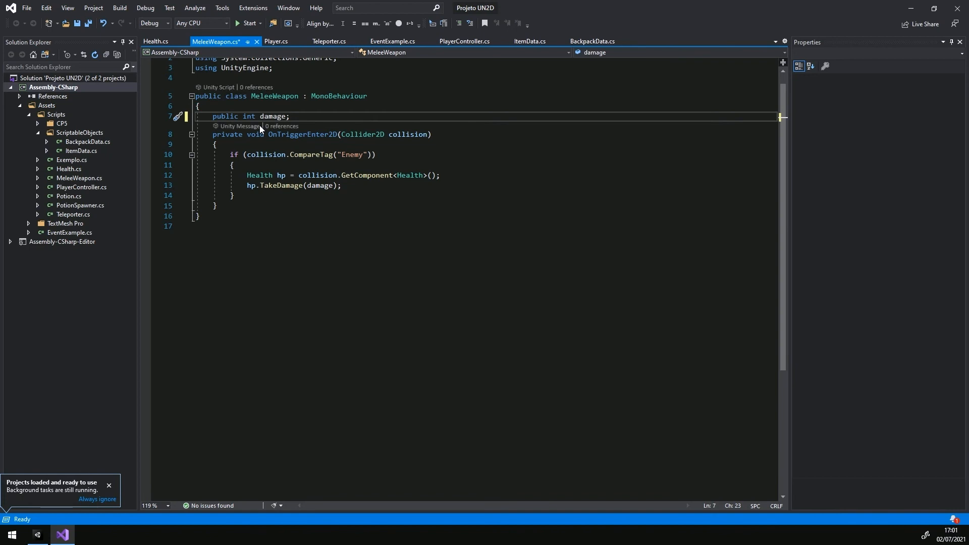
{"action": "scroll", "coordinate": [260, 125], "scroll_direction": "up", "scroll_amount": 1}
{"action": "left_click", "coordinate": [255, 241]}
{"action": "key", "text": "BackSpace"}
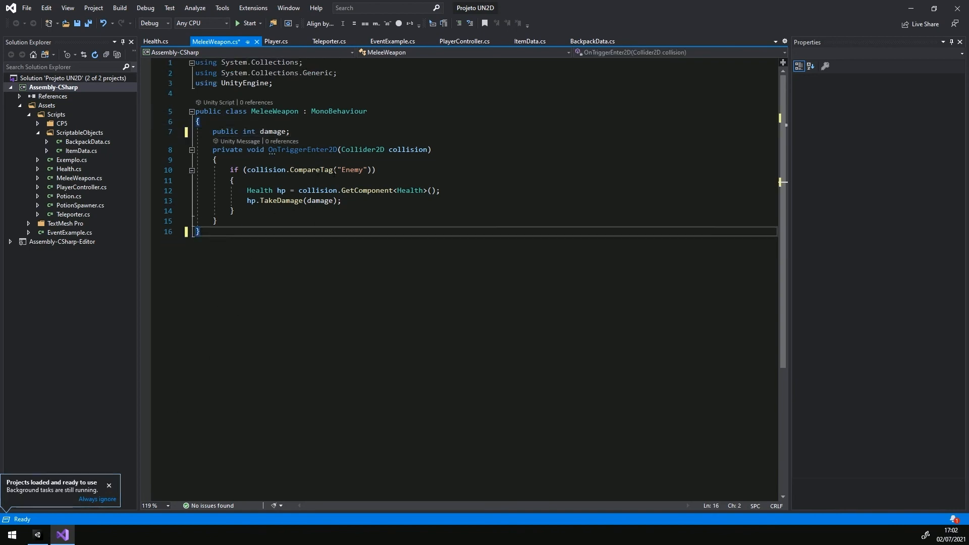
Examine the "Enemy" tag check and the OnTriggerEnter2D method in MeleeWeapon, collapsing the ScriptableObjects folder
{"action": "double_click", "coordinate": [351, 170]}
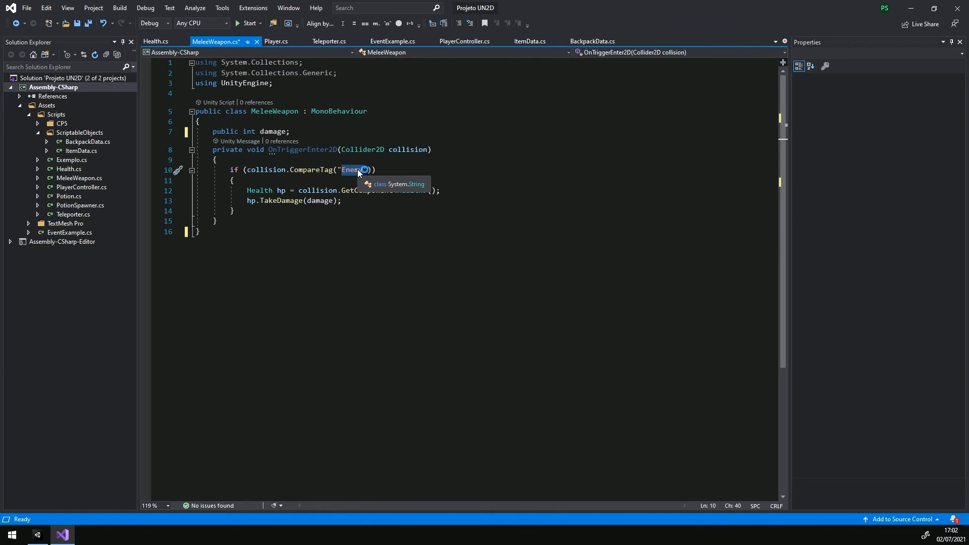
{"action": "left_click", "coordinate": [327, 311]}
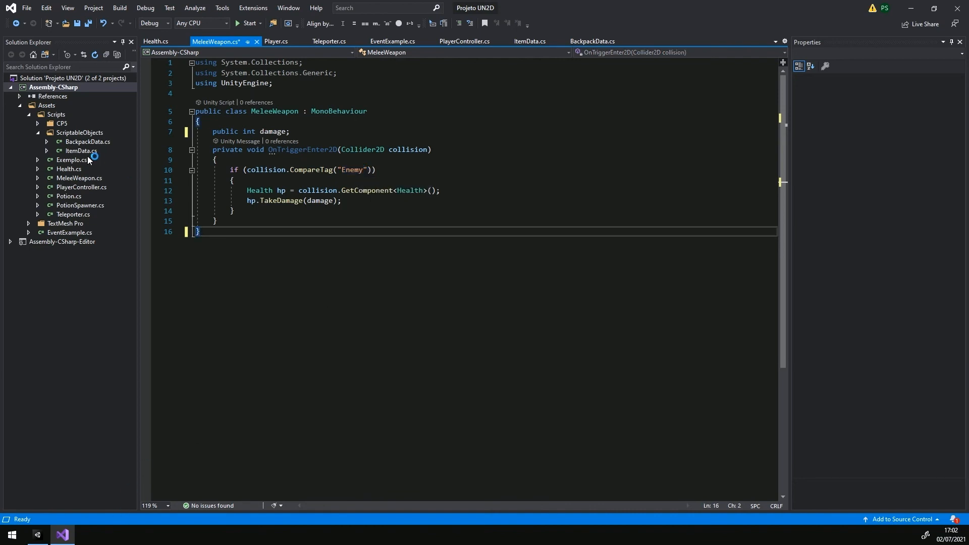
{"action": "left_click", "coordinate": [39, 133]}
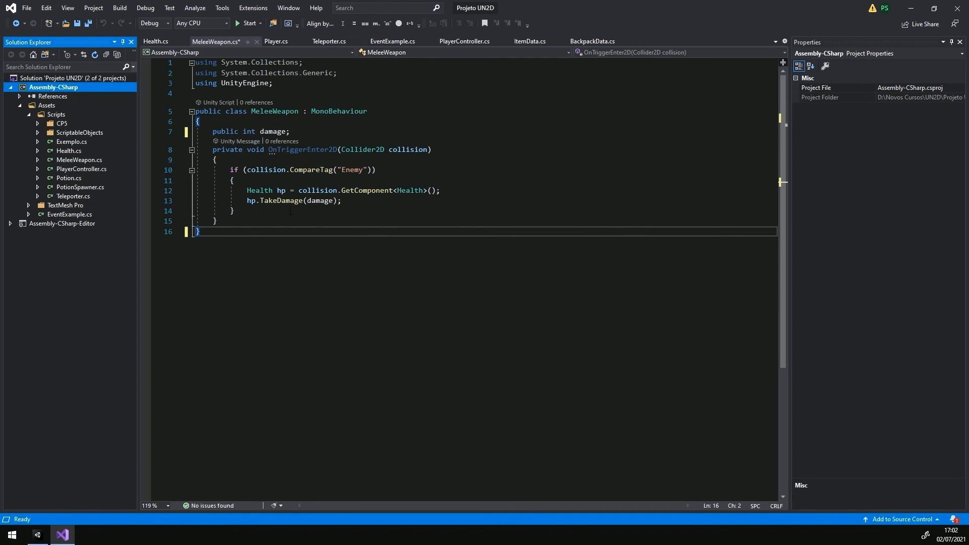
{"action": "left_click", "coordinate": [243, 235]}
{"action": "mouse_move", "coordinate": [328, 150]}
{"action": "double_click", "coordinate": [274, 150]}
Switch to Unity and check the Is Trigger option on the Enemy Weapon's Box Collider 2D, leaving it enabled
{"action": "left_click", "coordinate": [34, 536]}
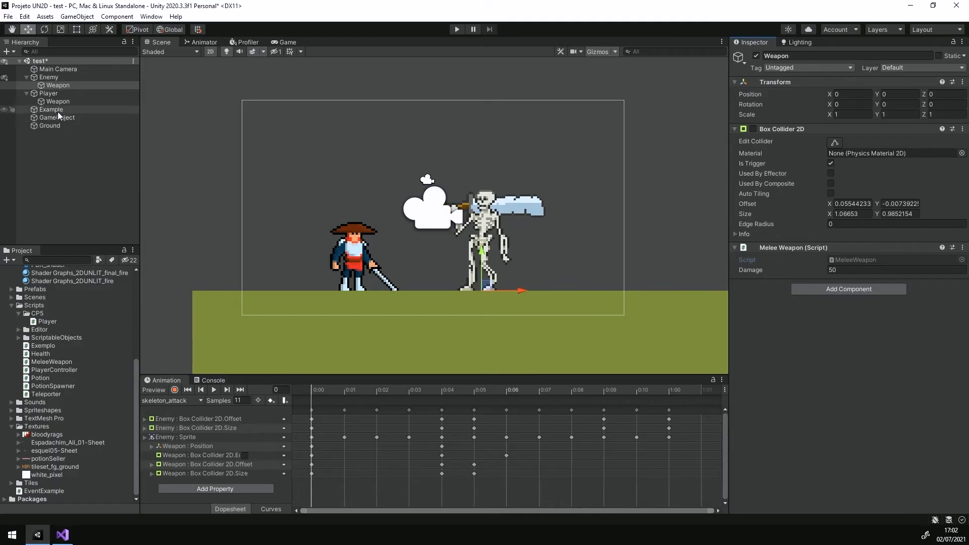
{"action": "left_click", "coordinate": [60, 85]}
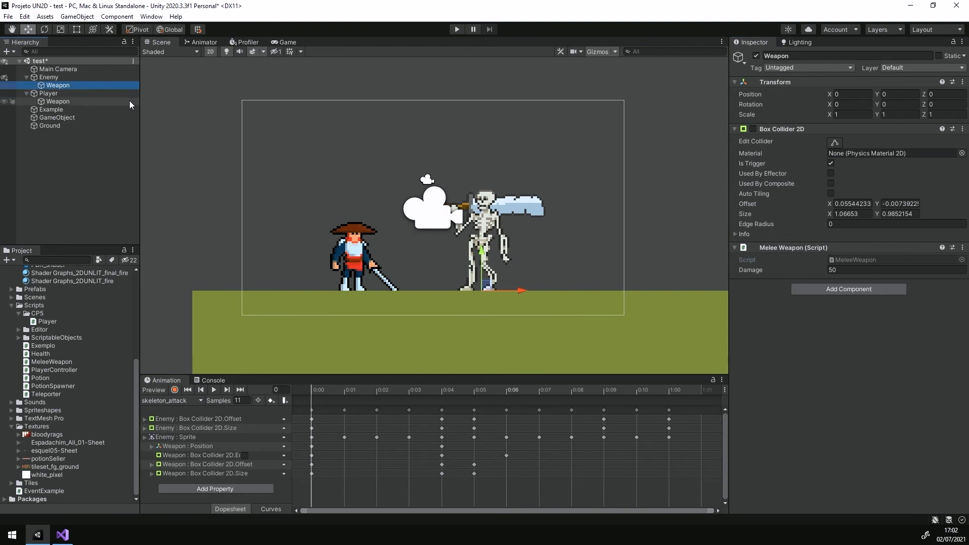
{"action": "left_click", "coordinate": [830, 163]}
{"action": "left_click", "coordinate": [831, 164]}
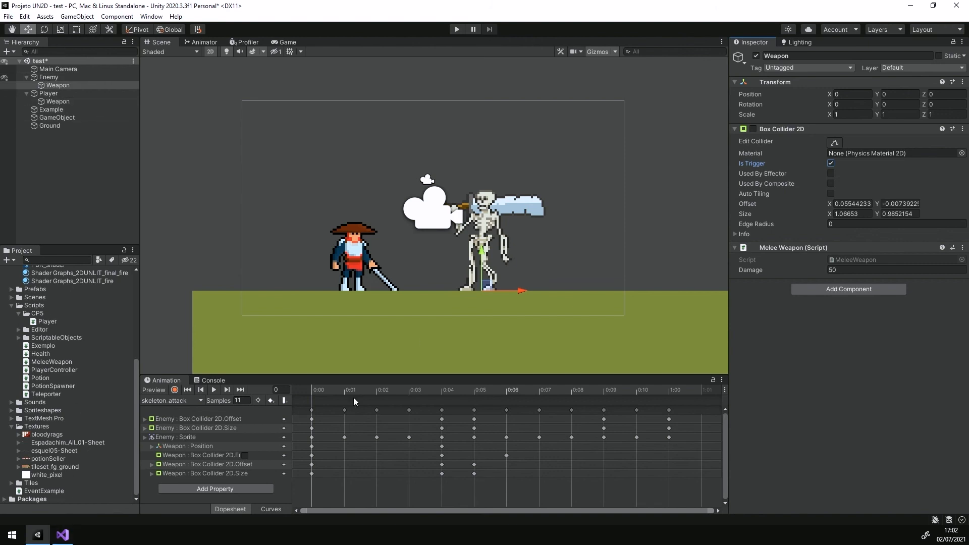
Switch back to Visual Studio and declare a public string field named tag below damage in MeleeWeapon, followed by a blank line
{"action": "left_click", "coordinate": [69, 538]}
{"action": "left_click", "coordinate": [364, 221]}
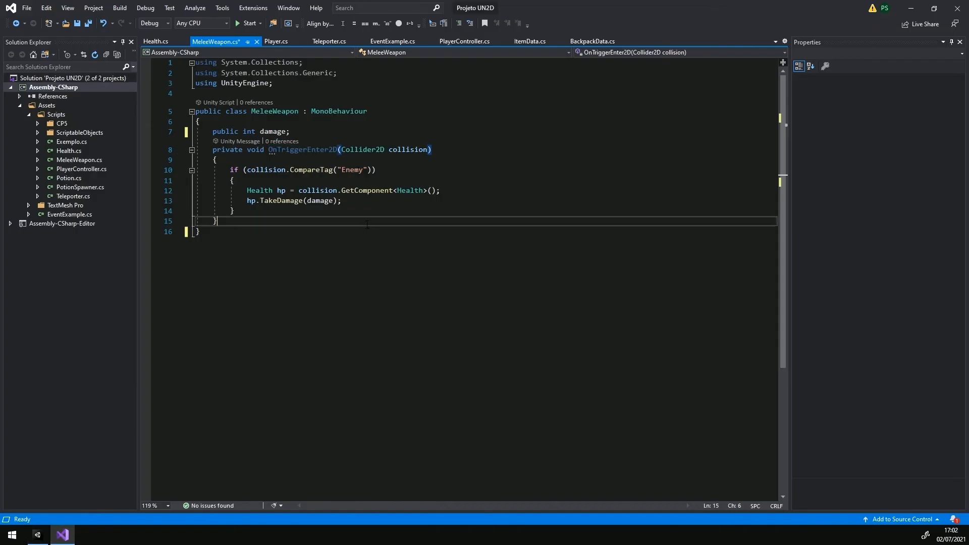
{"action": "left_click_drag", "start_coordinate": [368, 171], "coordinate": [338, 171]}
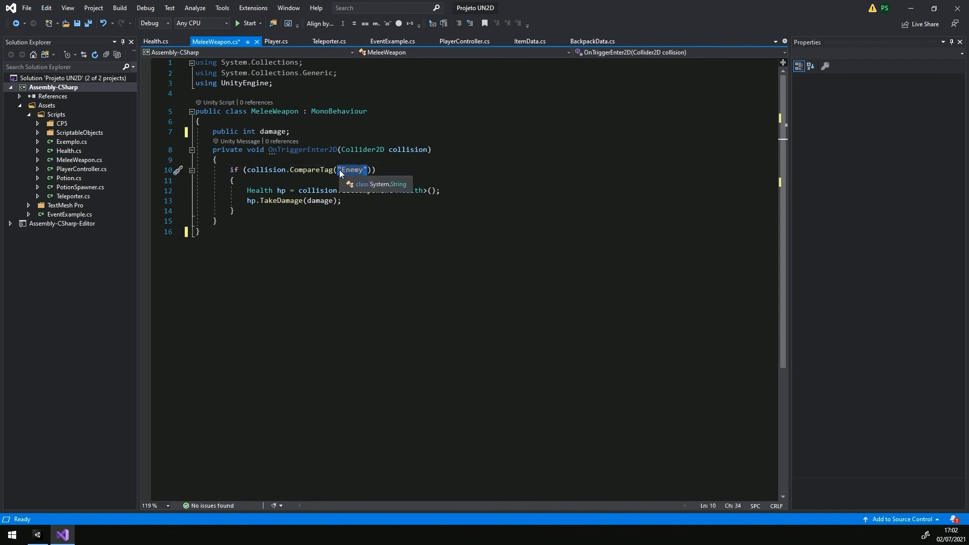
{"action": "left_click", "coordinate": [305, 131]}
{"action": "key", "text": "Return"}
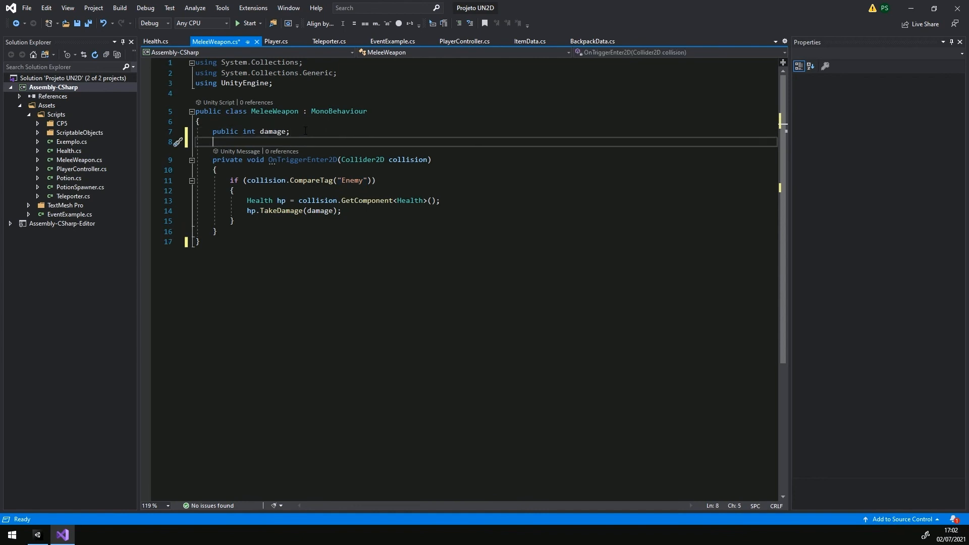
{"action": "type", "text": "public str"}
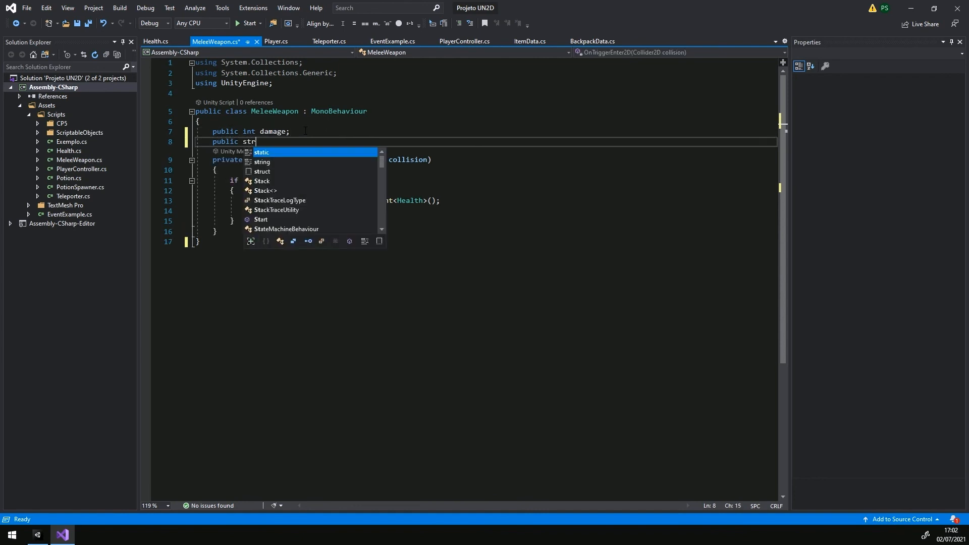
{"action": "type", "text": "ing "}
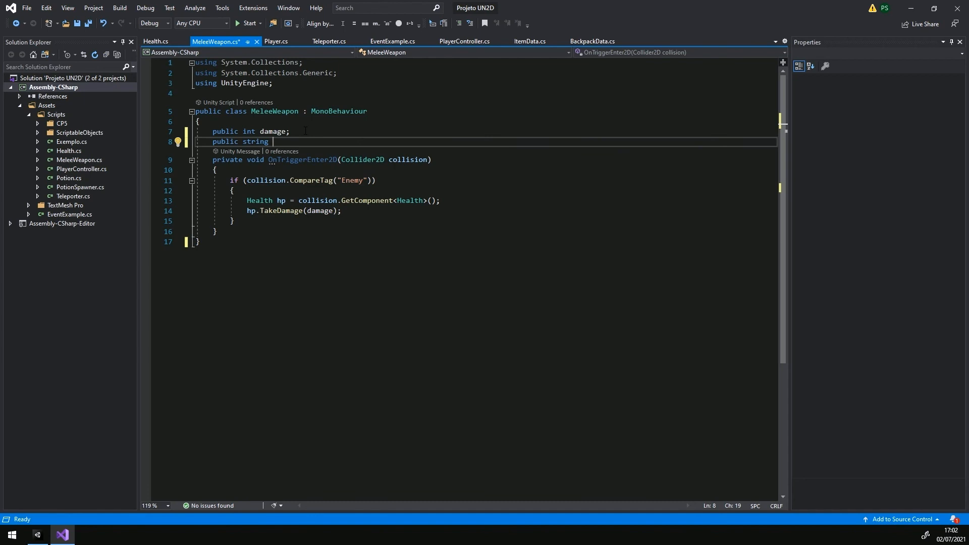
{"action": "type", "text": "enemy"}
{"action": "key", "text": "BackSpace"}
{"action": "key", "text": "BackSpace"}
{"action": "key", "text": "BackSpace"}
{"action": "key", "text": "BackSpace"}
{"action": "key", "text": "BackSpace"}
{"action": "type", "text": "tag;"}
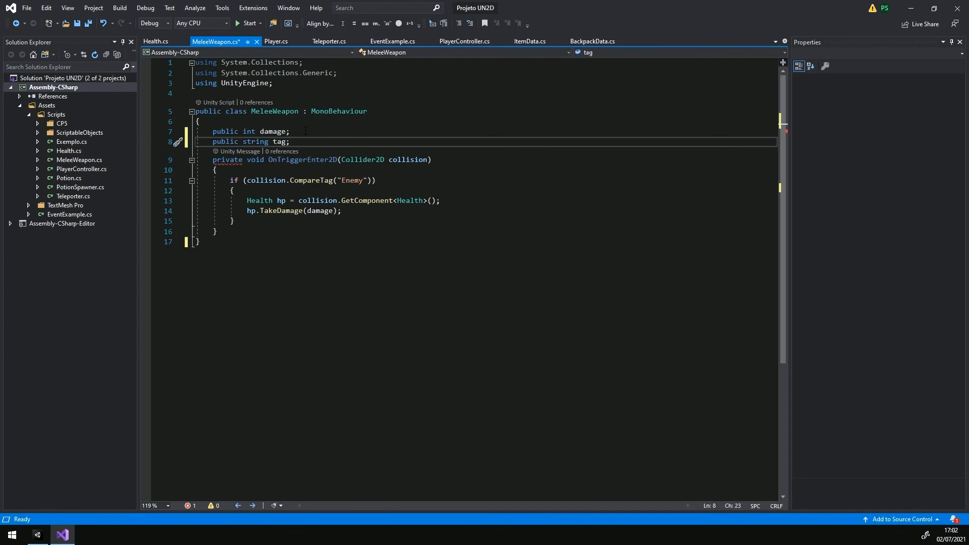
{"action": "key", "text": "Return"}
{"action": "left_click", "coordinate": [272, 142]}
{"action": "type", "text": "deal"}
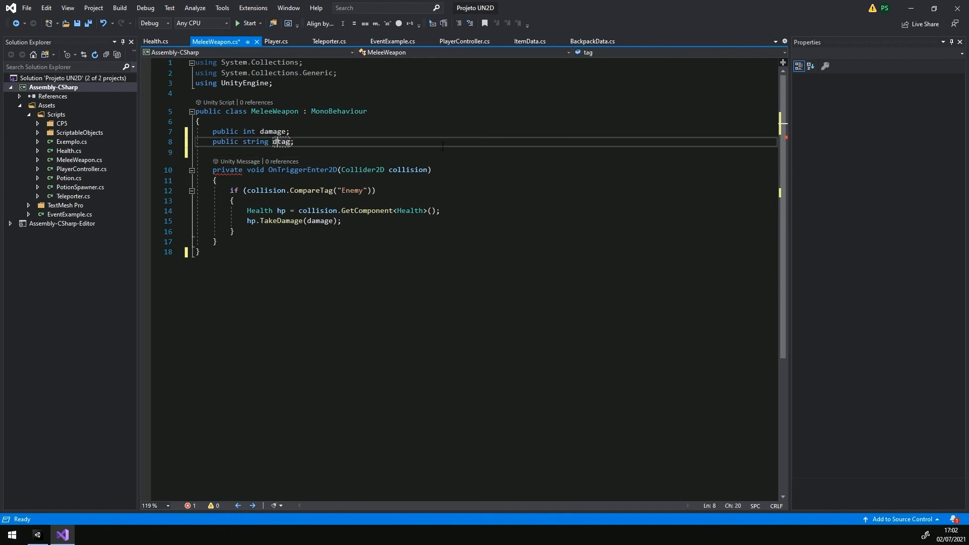
{"action": "key", "text": "BackSpace"}
{"action": "key", "text": "BackSpace"}
{"action": "key", "text": "BackSpace"}
{"action": "key", "text": "BackSpace"}
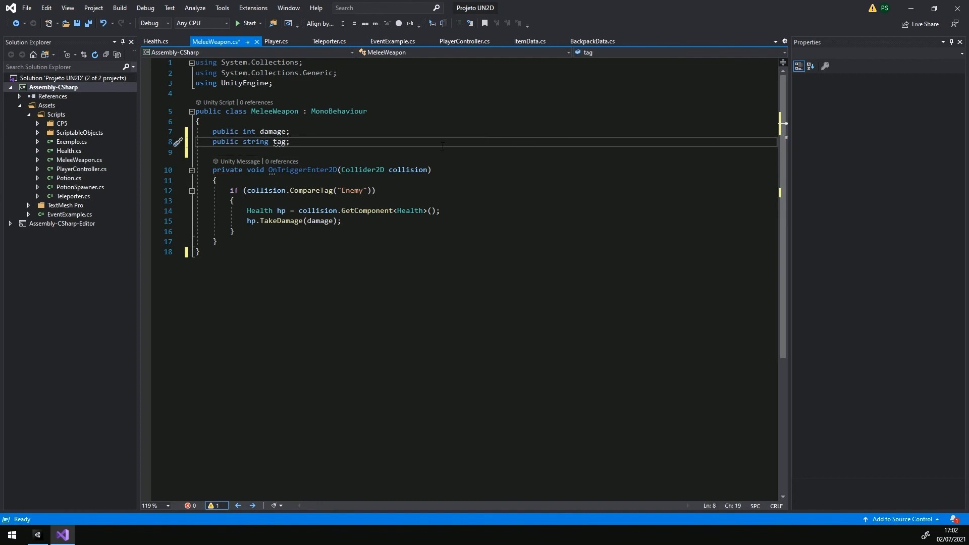
Try dealDamageTag as the name of the string field in MeleeWeapon, and rename it back to tag
{"action": "type", "text": "deal"}
{"action": "key", "text": "BackSpace"}
{"action": "key", "text": "BackSpace"}
{"action": "key", "text": "BackSpace"}
{"action": "key", "text": "BackSpace"}
{"action": "type", "text": "dealD"}
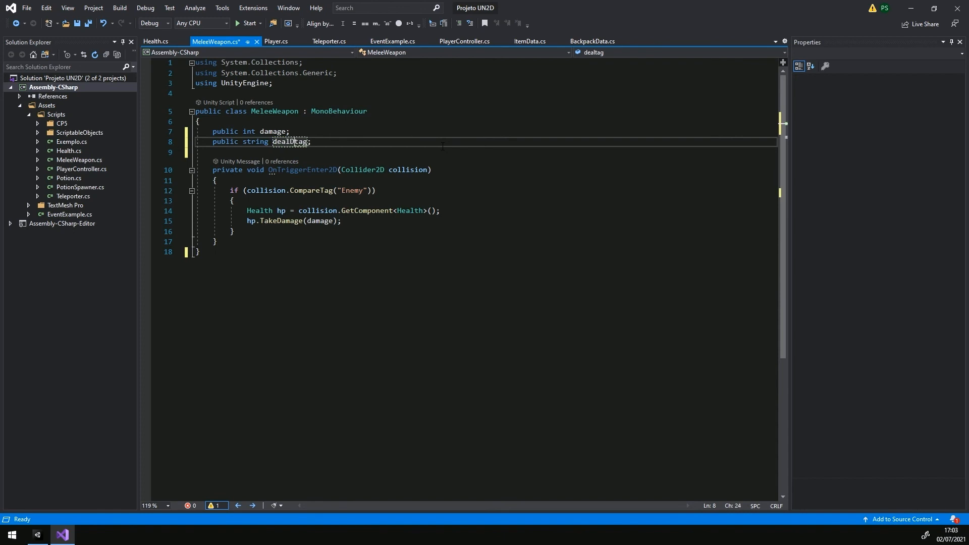
{"action": "type", "text": "amage"}
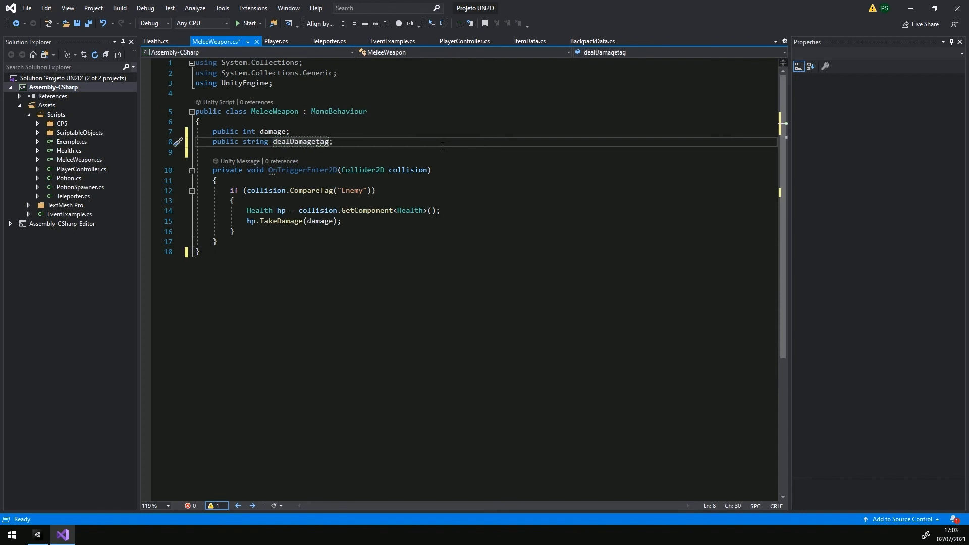
{"action": "type", "text": "To"}
{"action": "key", "text": "Delete"}
{"action": "type", "text": "T"}
{"action": "double_click", "coordinate": [291, 144]}
{"action": "type", "text": "tag"}
{"action": "left_click", "coordinate": [333, 146]}
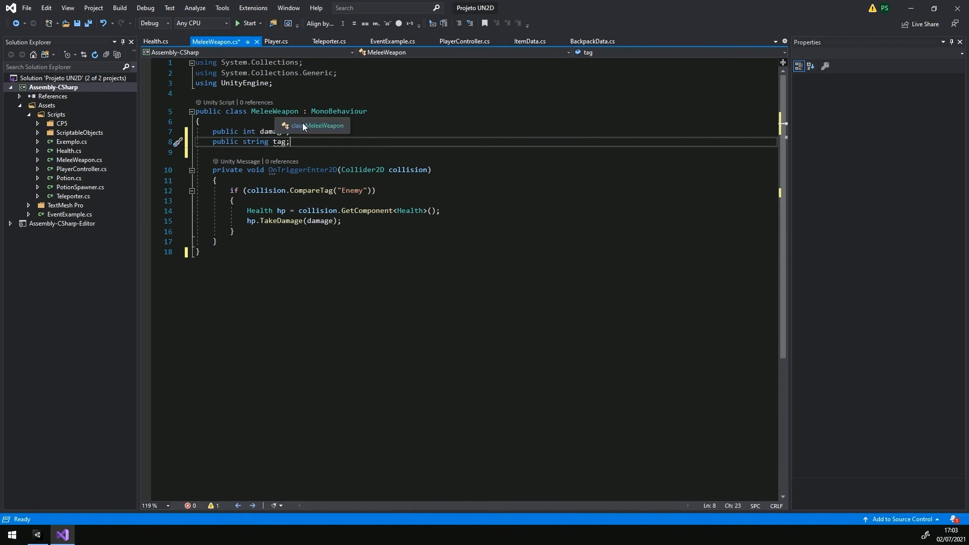
Add a Tooltip attribute above the tag field with the text "Tag do objeto ao qual queremos dar dano" and save the script
{"action": "left_click", "coordinate": [326, 132]}
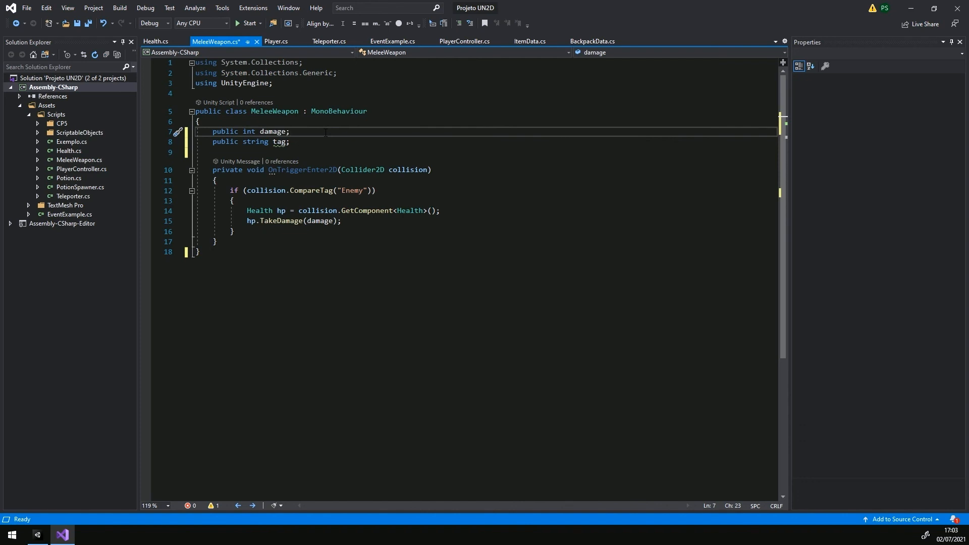
{"action": "key", "text": "Return"}
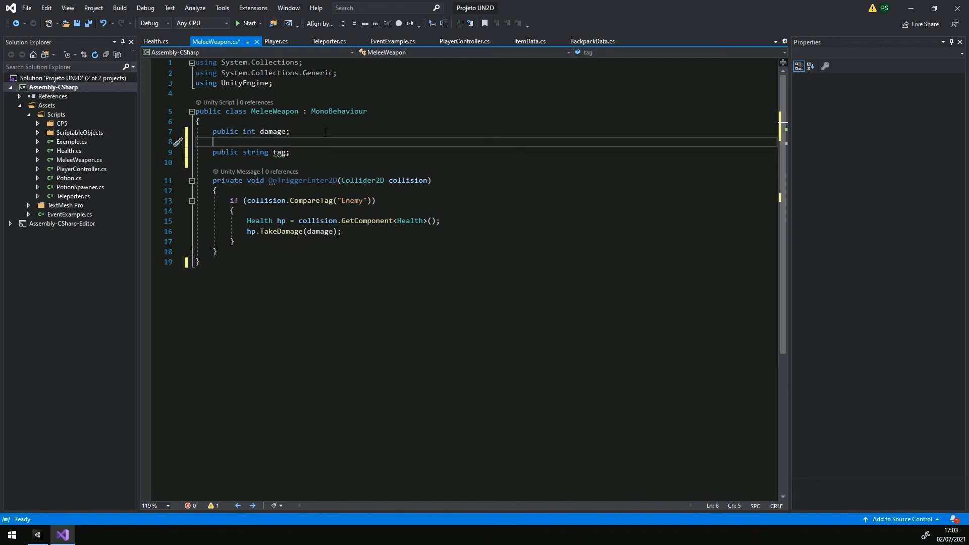
{"action": "type", "text": "[Tooltip(\""}
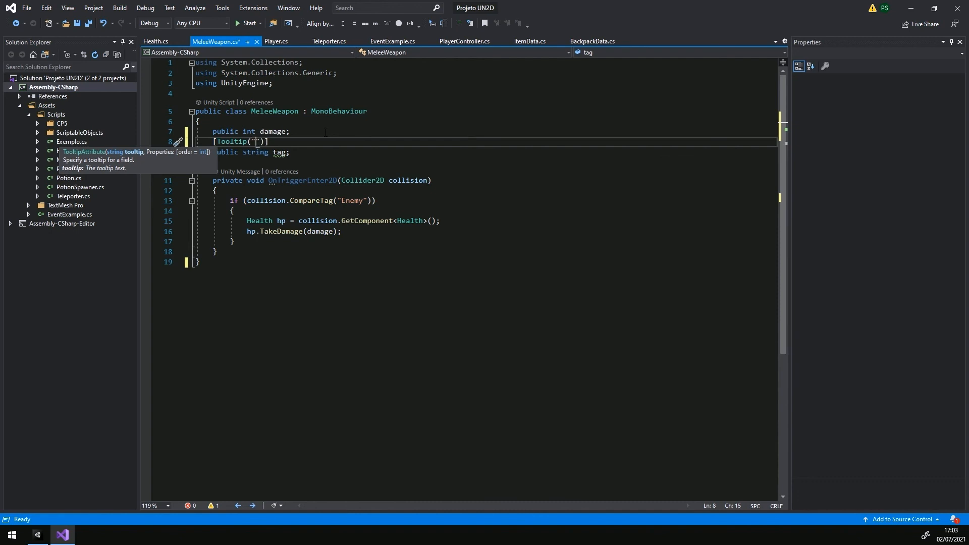
{"action": "type", "text": "Tag d"}
{"action": "type", "text": "o objeto"}
{"action": "type", "text": " ao qual queremos "}
{"action": "type", "text": "dar dano"}
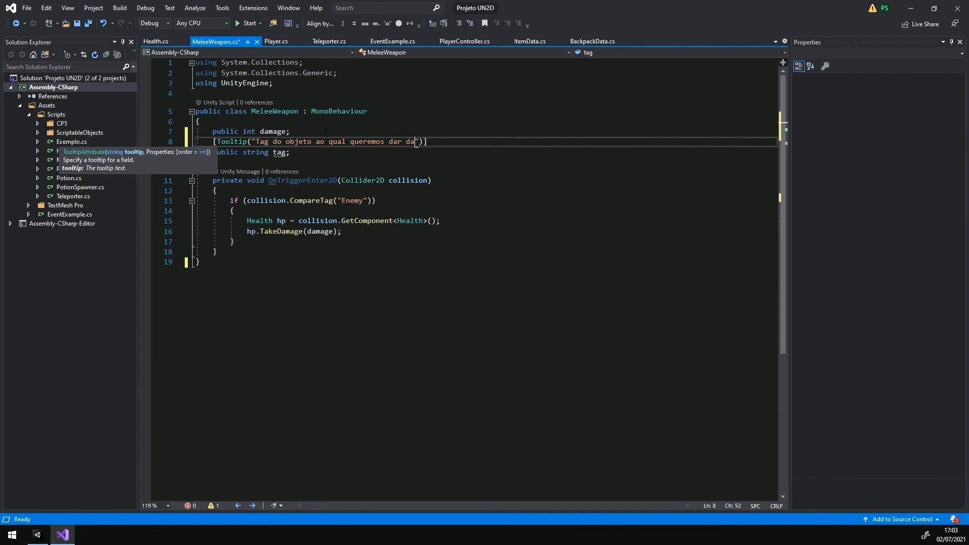
{"action": "key", "text": "Down"}
{"action": "key", "text": "ctrl+s"}
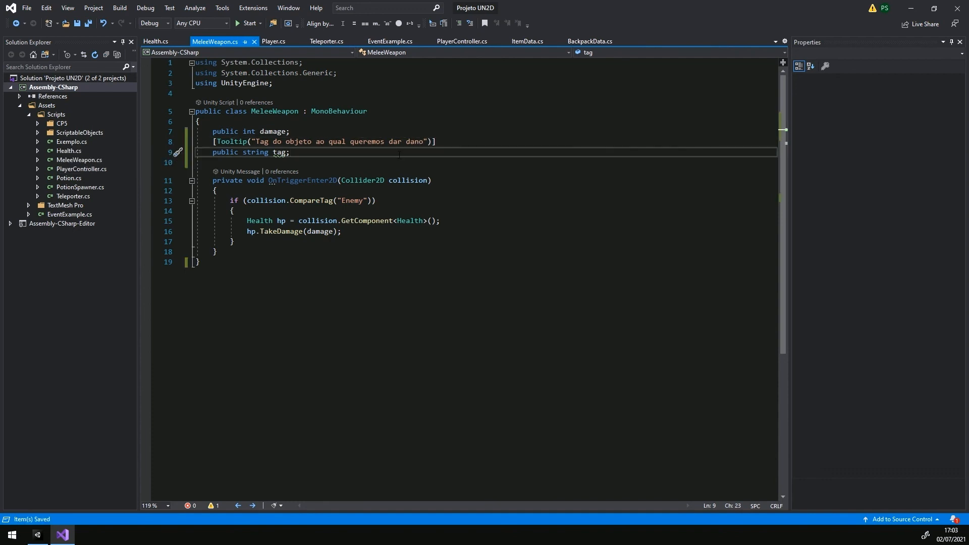
Switch to Unity and enter Player as the Melee Weapon Tag on the Enemy's Weapon and Enemy on the Player's Weapon
{"action": "key", "text": "alt+Tab"}
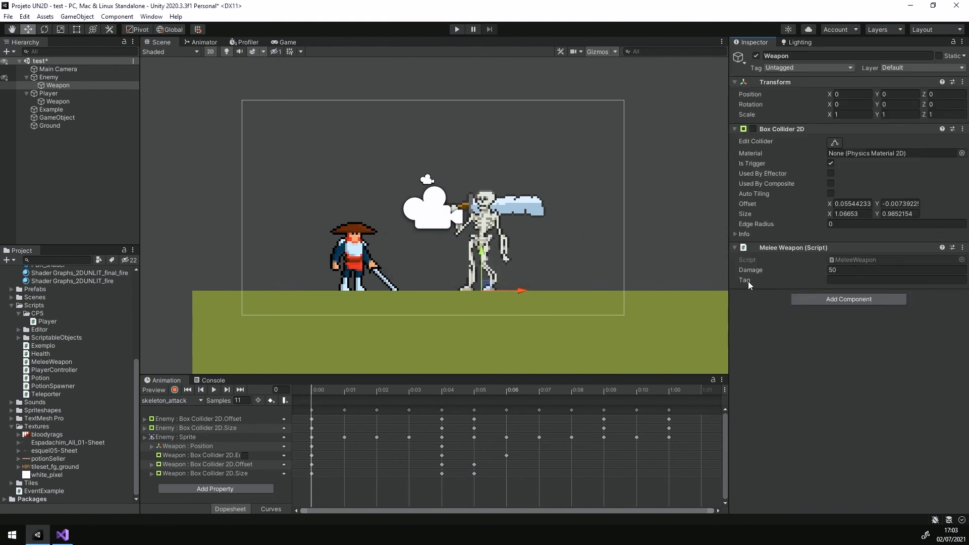
{"action": "mouse_move", "coordinate": [749, 280]}
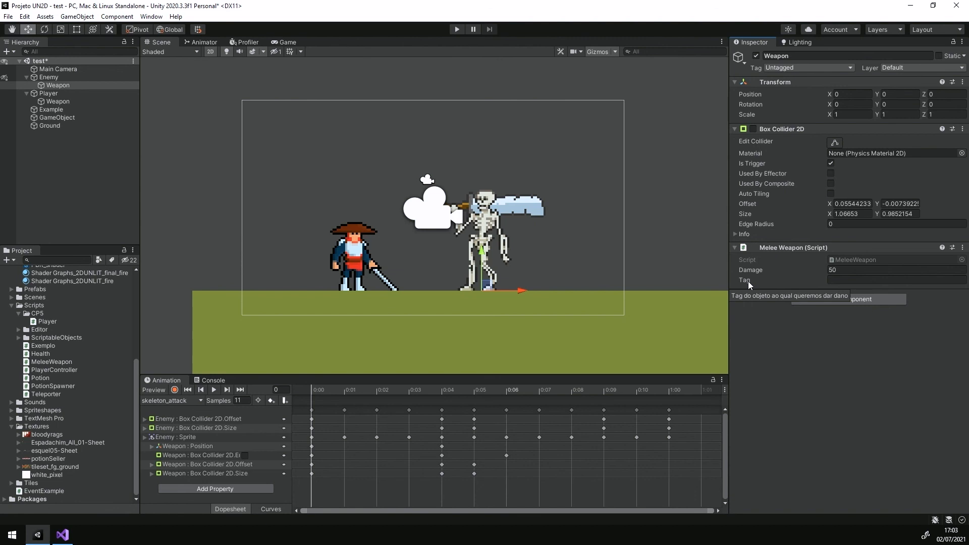
{"action": "left_click", "coordinate": [854, 280]}
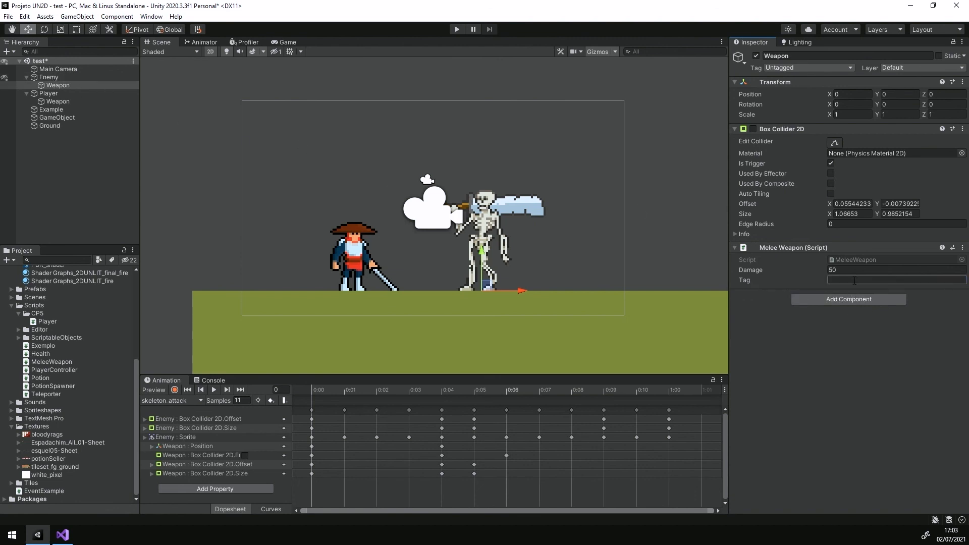
{"action": "type", "text": "Player"}
{"action": "left_click", "coordinate": [57, 101]}
{"action": "left_click", "coordinate": [849, 280]}
{"action": "type", "text": "Enemy"}
{"action": "key", "text": "Return"}
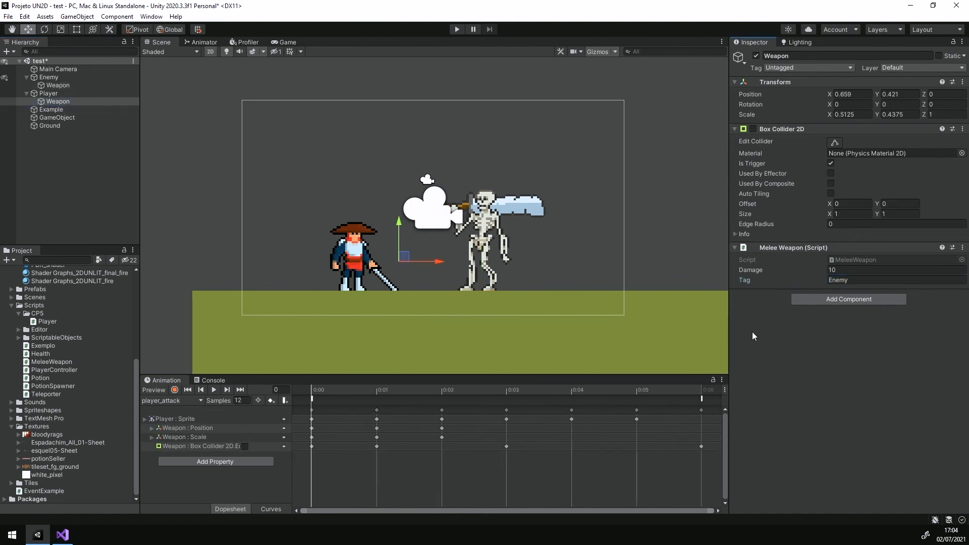
Change the Player Weapon's Melee Weapon Tag to lowercase "enemy" and compare it with the object's list of available tags, leaving the object untagged
{"action": "left_click", "coordinate": [832, 280]}
{"action": "key", "text": "Delete"}
{"action": "type", "text": "e"}
{"action": "key", "text": "Return"}
{"action": "left_click", "coordinate": [805, 68]}
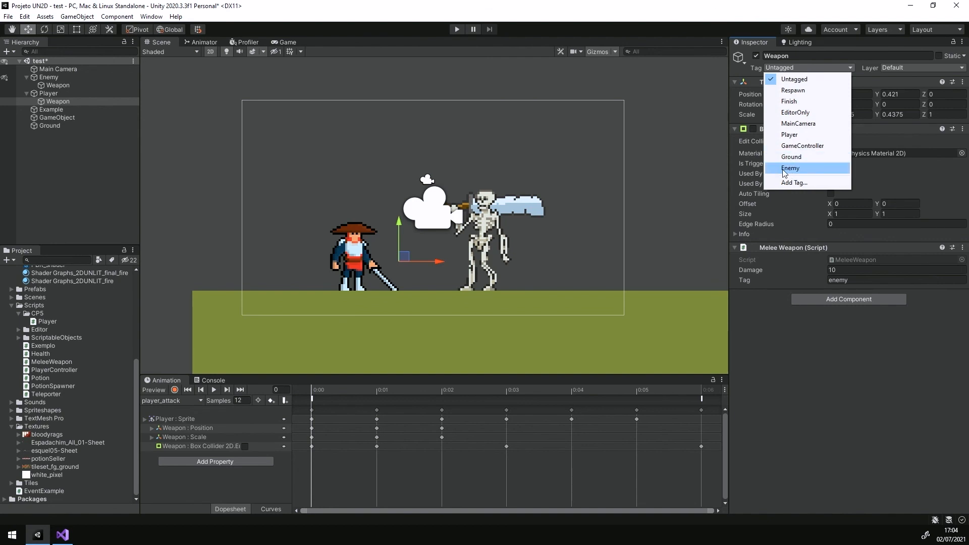
{"action": "left_click", "coordinate": [810, 313]}
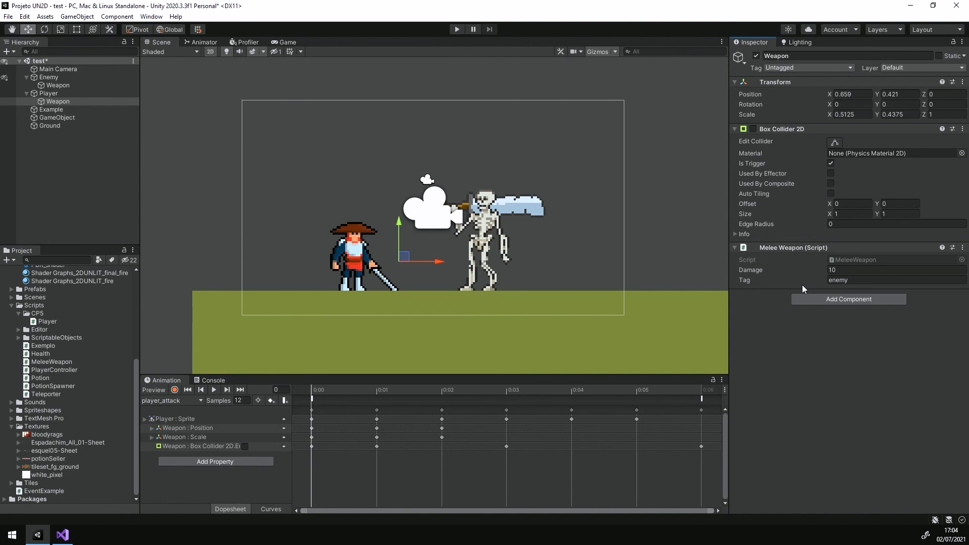
Switch to Visual Studio and declare a public enum named CombatUnit with an empty body below the MeleeWeapon class
{"action": "left_click", "coordinate": [63, 535]}
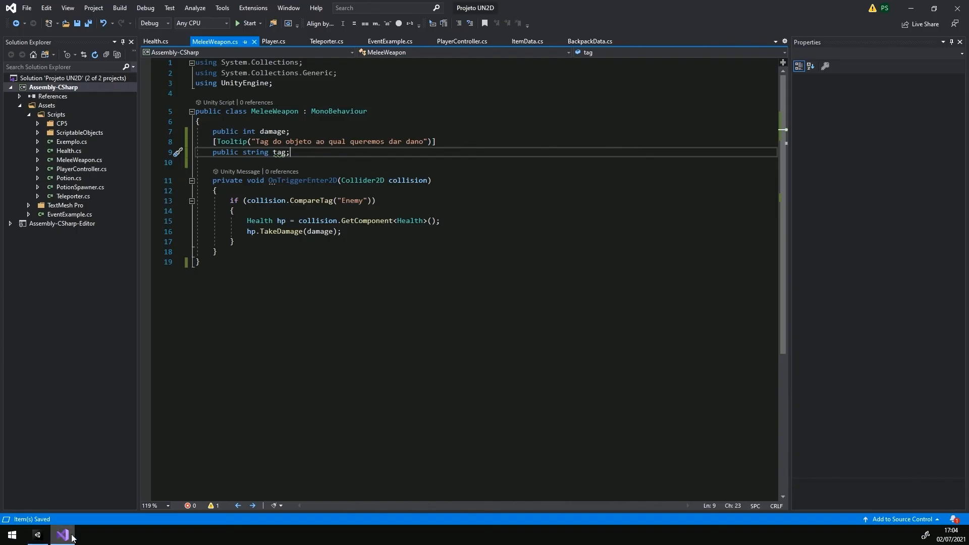
{"action": "left_click", "coordinate": [237, 255]}
{"action": "left_click", "coordinate": [242, 263]}
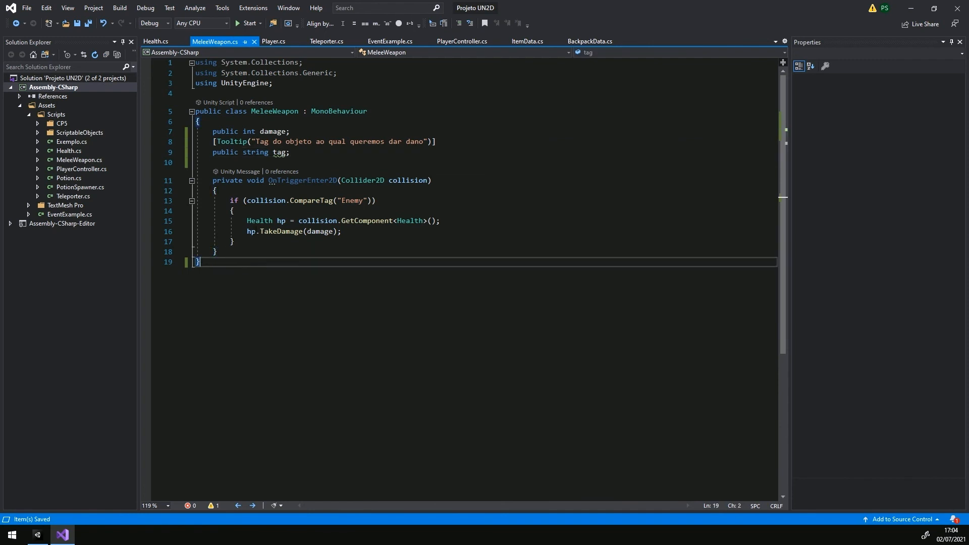
{"action": "left_click", "coordinate": [237, 250]}
{"action": "key", "text": "Return"}
{"action": "key", "text": "Return"}
{"action": "key", "text": "BackSpace"}
{"action": "key", "text": "BackSpace"}
{"action": "key", "text": "BackSpace"}
{"action": "left_click", "coordinate": [230, 259]}
{"action": "key", "text": "Return"}
{"action": "key", "text": "Return"}
{"action": "type", "text": "pu"}
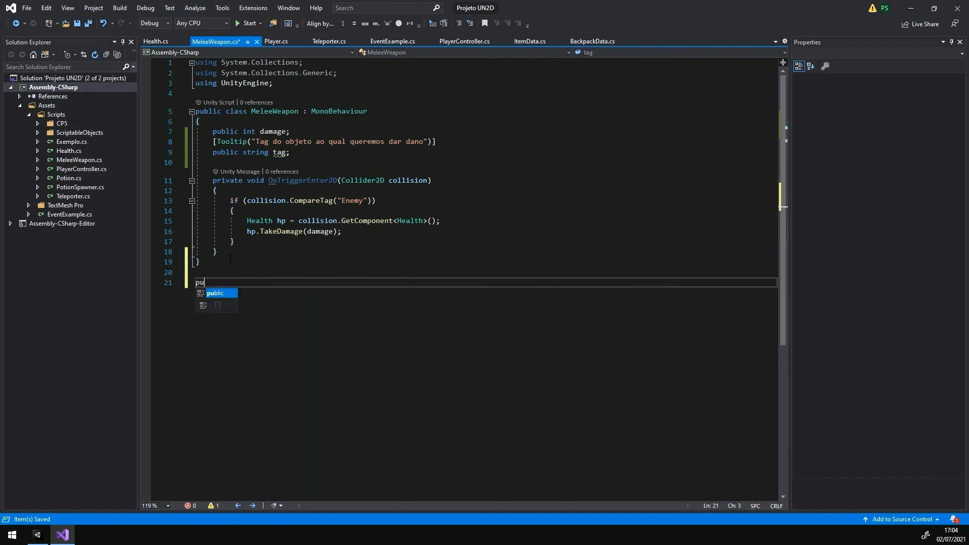
{"action": "type", "text": "blic enum CombatUnit {"}
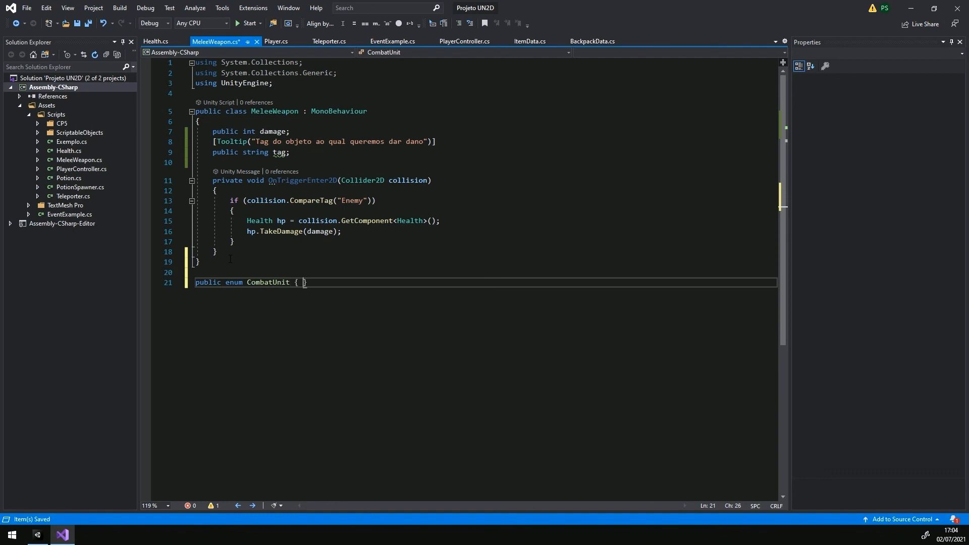
{"action": "key", "text": "Return"}
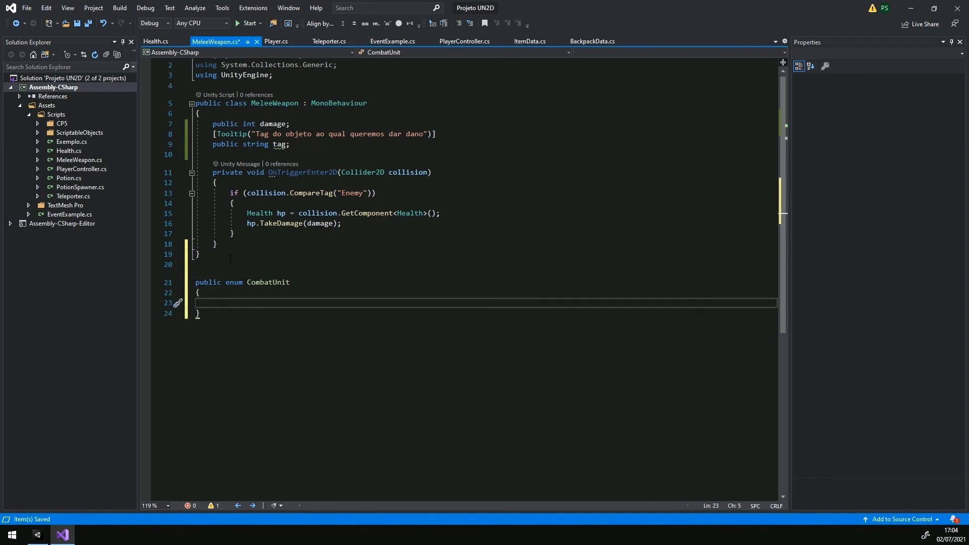
Add the members Player and Enemy to the enum, rename it CombatUnitTag, and save the script
{"action": "type", "text": "Playe"}
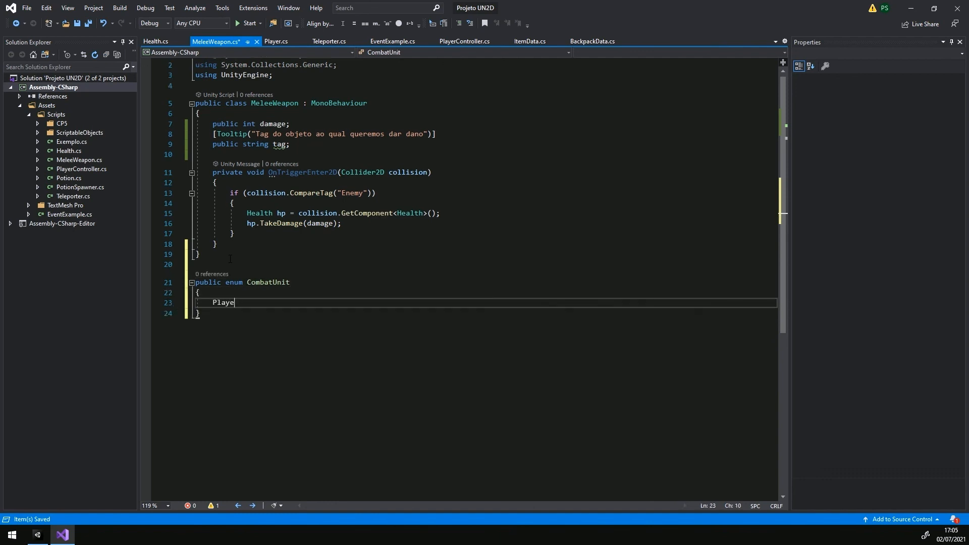
{"action": "type", "text": "r"}
{"action": "left_click", "coordinate": [300, 282]}
{"action": "type", "text": "Tag"}
{"action": "left_click", "coordinate": [309, 309]}
{"action": "type", "text": ","}
{"action": "key", "text": "Return"}
{"action": "type", "text": "Enemy"}
{"action": "left_click", "coordinate": [301, 321]}
{"action": "key", "text": "ctrl+s"}
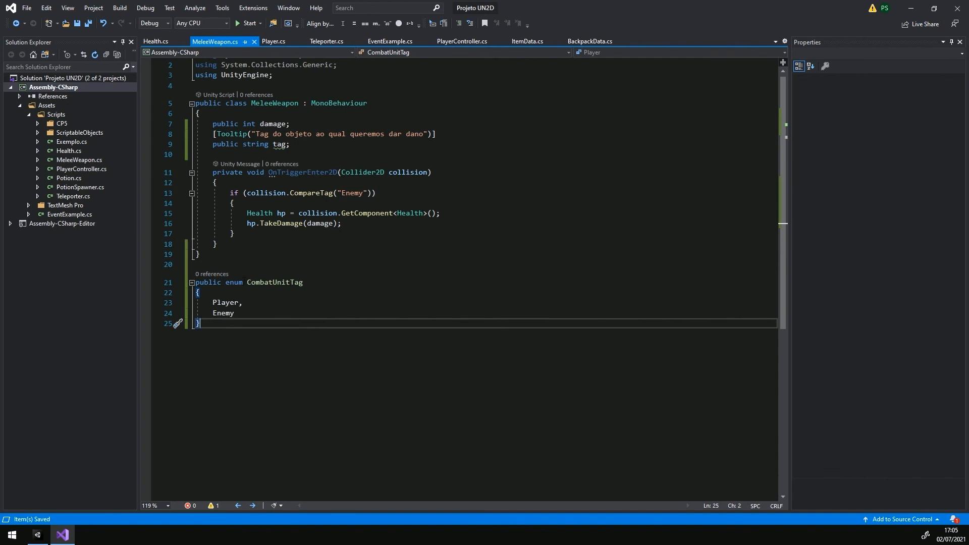
Change the type of the tag field from string to CombatUnitTag and save the script
{"action": "double_click", "coordinate": [255, 144]}
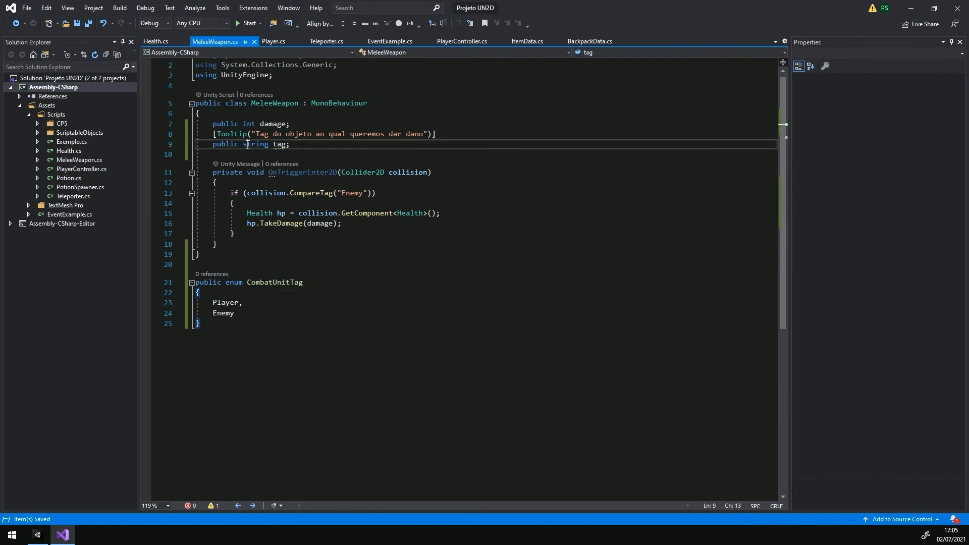
{"action": "type", "text": "Cam"}
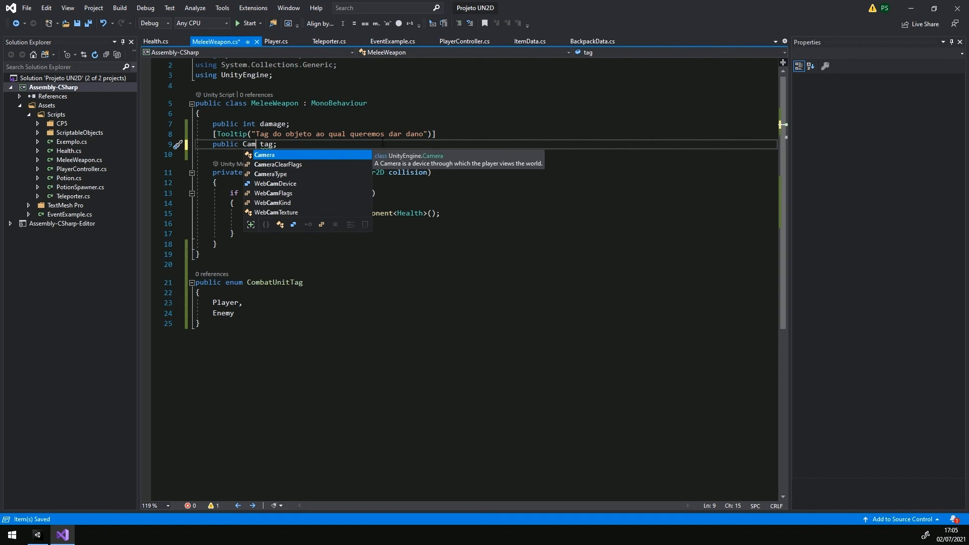
{"action": "key", "text": "BackSpace"}
{"action": "key", "text": "BackSpace"}
{"action": "key", "text": "BackSpace"}
{"action": "type", "text": "Combat"}
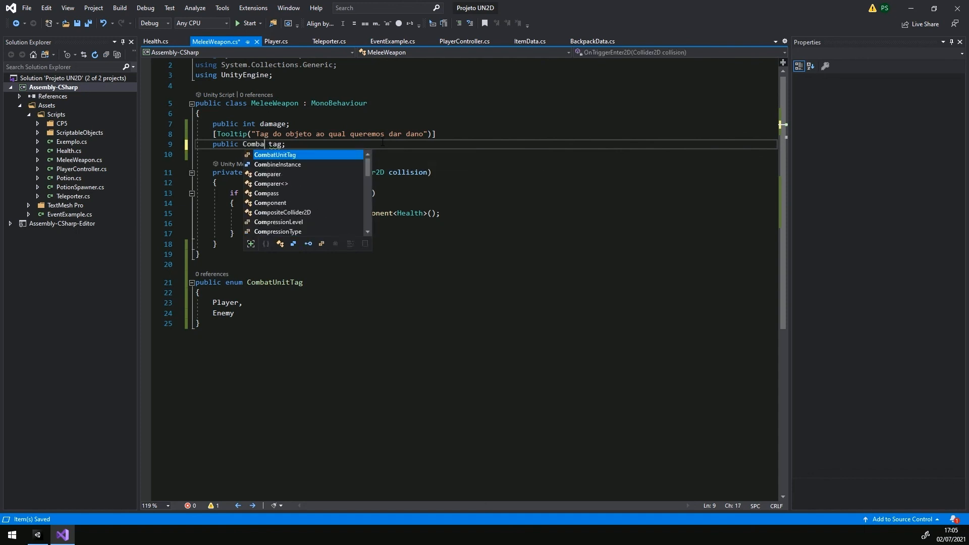
{"action": "key", "text": "Tab"}
{"action": "left_click", "coordinate": [341, 155]}
{"action": "key", "text": "ctrl+s"}
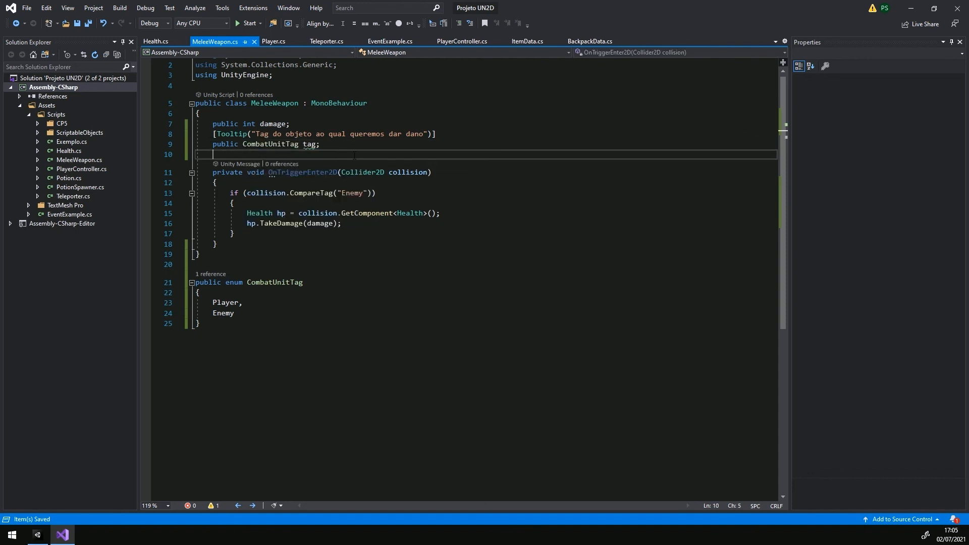
Replace the "Enemy" literal in the CompareTag call with tag.ToString() and save the script
{"action": "left_click", "coordinate": [449, 133]}
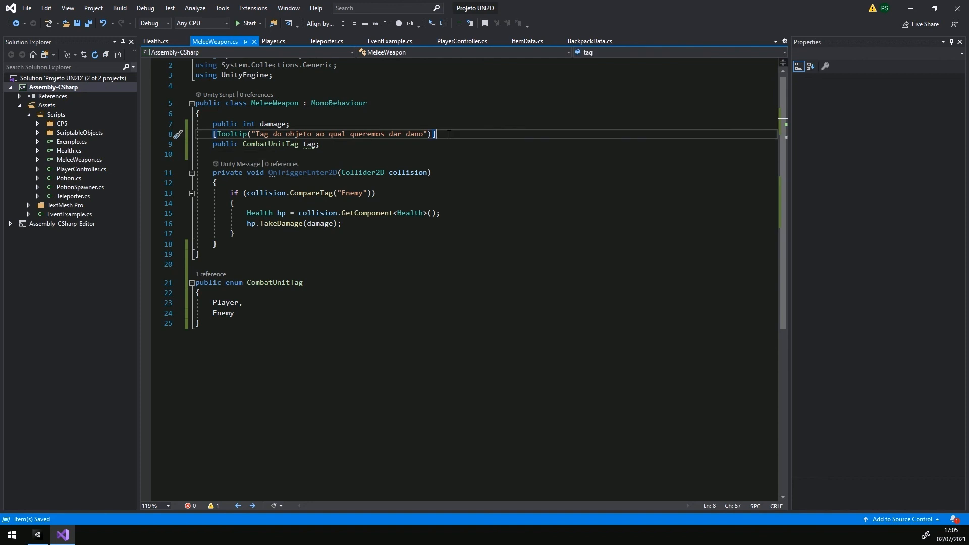
{"action": "left_click", "coordinate": [434, 244]}
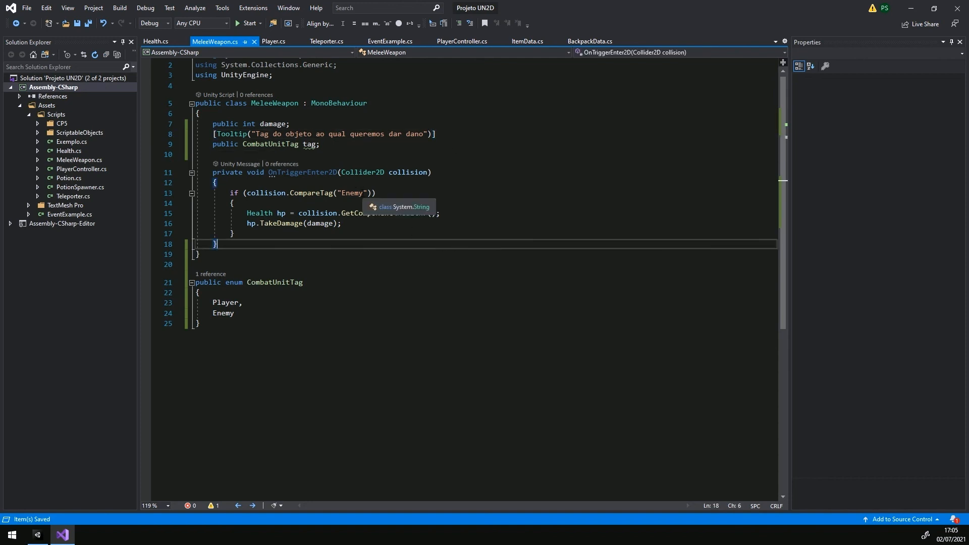
{"action": "left_click", "coordinate": [363, 193]}
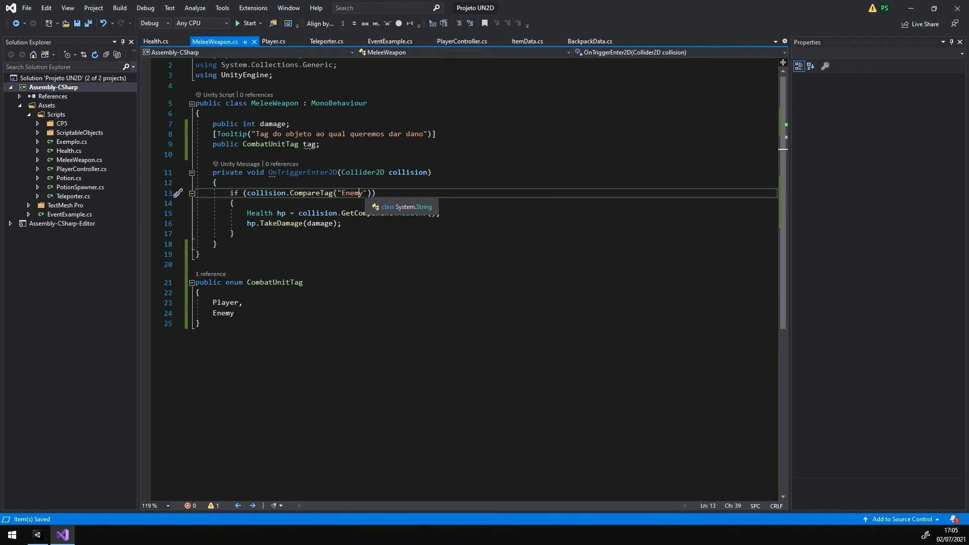
{"action": "left_click_drag", "start_coordinate": [363, 193], "coordinate": [334, 193]}
{"action": "type", "text": "(tag"}
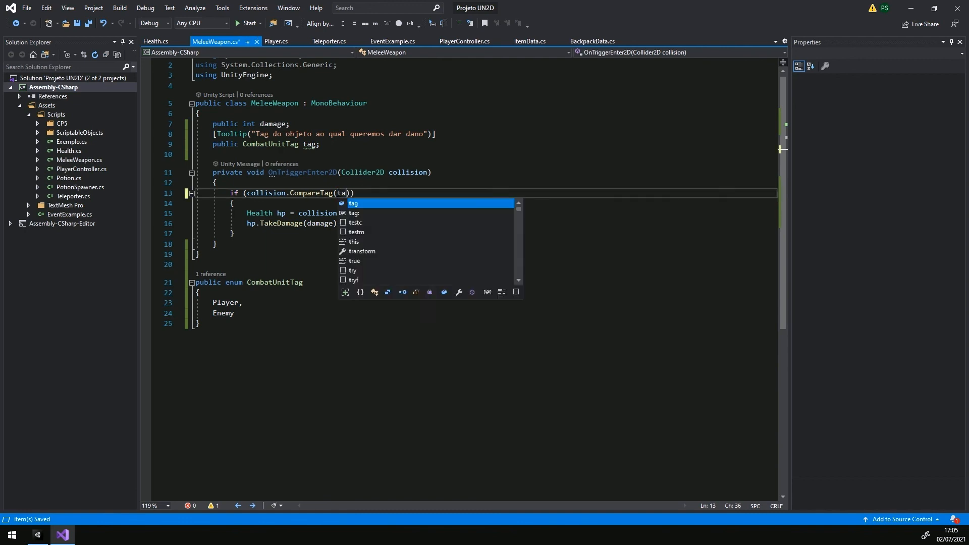
{"action": "type", "text": ".ToString()"}
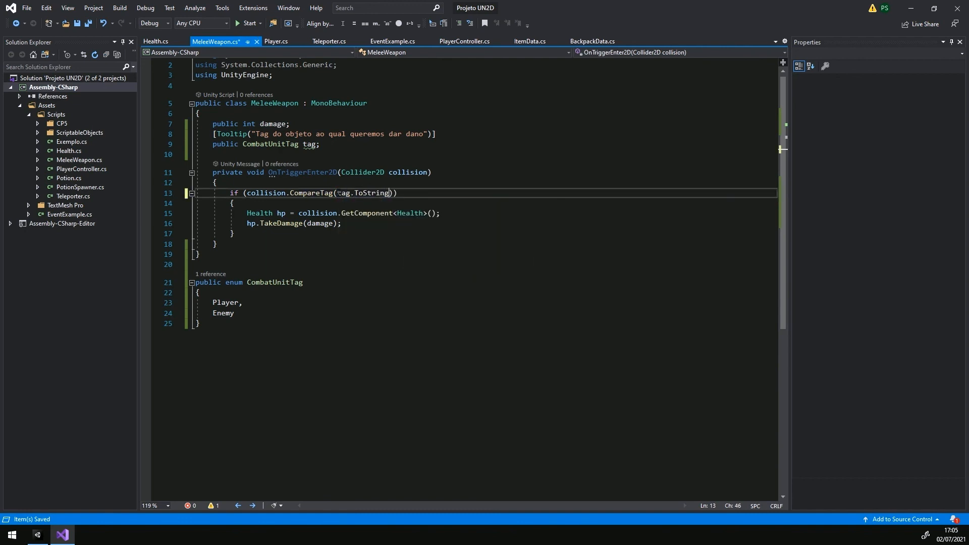
{"action": "left_click", "coordinate": [400, 225]}
{"action": "key", "text": "ctrl+s"}
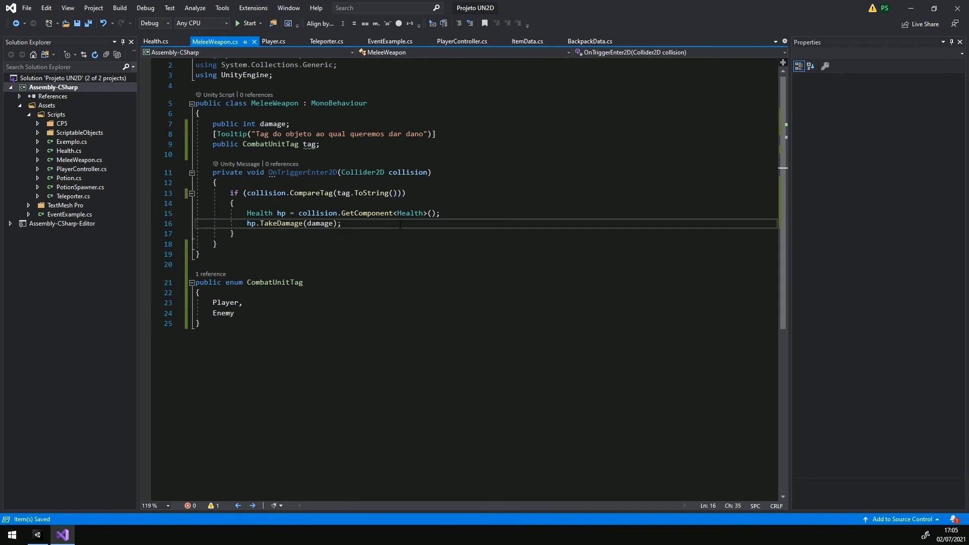
Switch to Unity and set the Melee Weapon Tag on the Player's Weapon to Enemy
{"action": "double_click", "coordinate": [226, 303]}
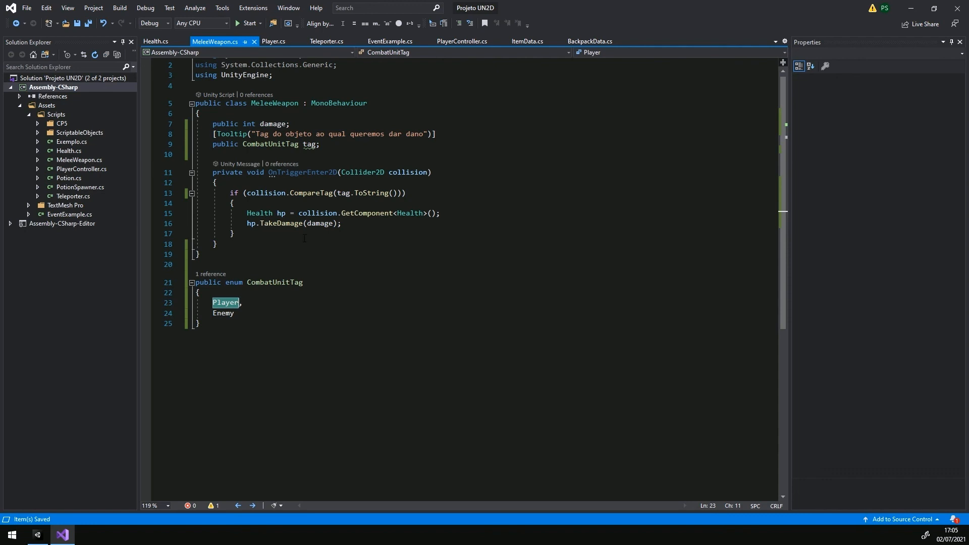
{"action": "mouse_move", "coordinate": [311, 145]}
{"action": "left_click", "coordinate": [38, 537]}
{"action": "left_click", "coordinate": [848, 280]}
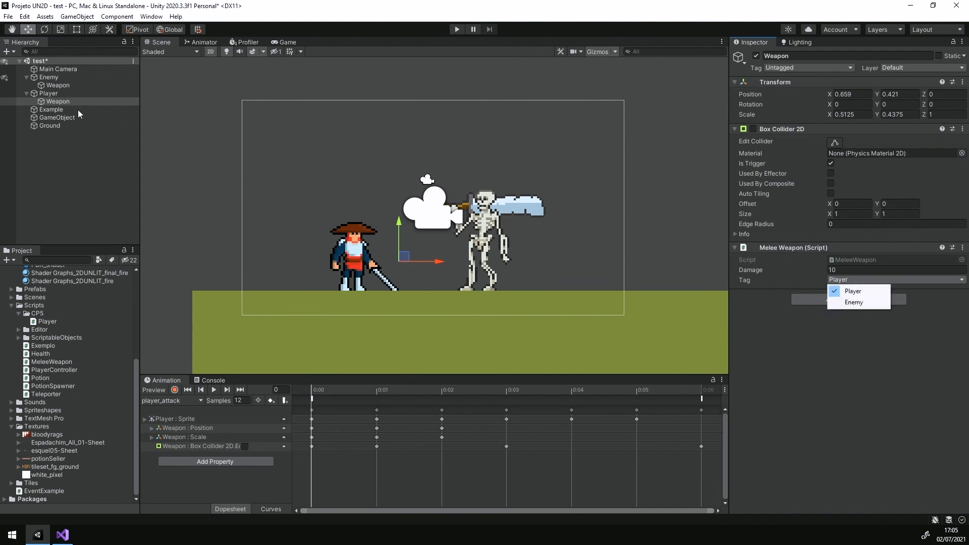
{"action": "left_click", "coordinate": [854, 302]}
Use Player as the Melee Weapon Tag on the Enemy's Weapon, and select the Enemy object to check its own tag
{"action": "left_click", "coordinate": [58, 84]}
{"action": "left_click", "coordinate": [843, 280]}
{"action": "left_click", "coordinate": [843, 281]}
{"action": "left_click", "coordinate": [803, 336]}
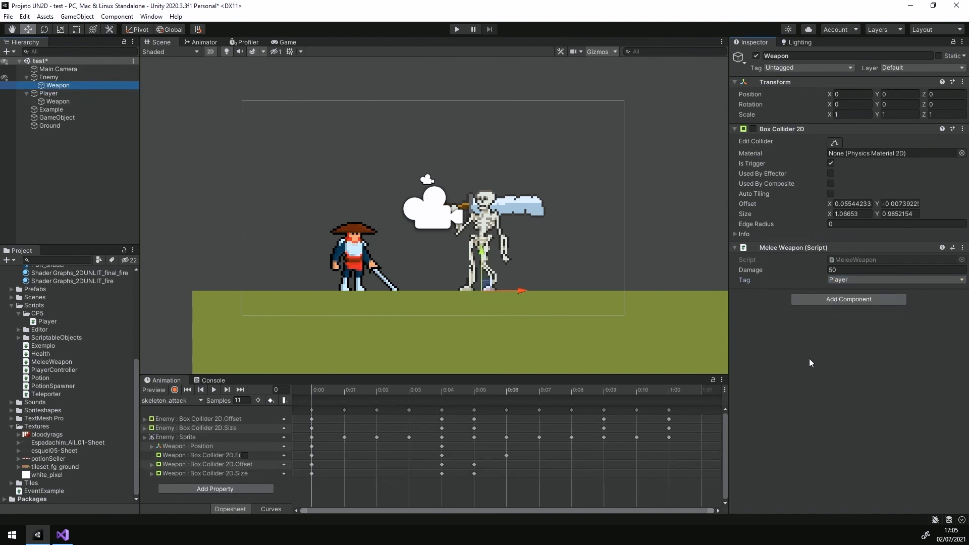
{"action": "left_click", "coordinate": [65, 77]}
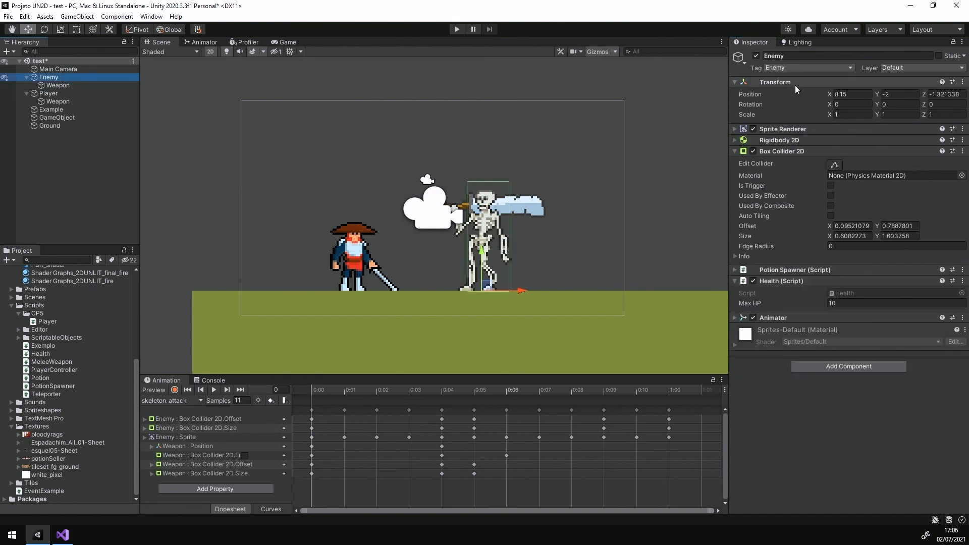
Check the Player object's tag, and reveal the Enemy's Animator settings by collapsing its Box Collider 2D and Health components
{"action": "left_click", "coordinate": [83, 94]}
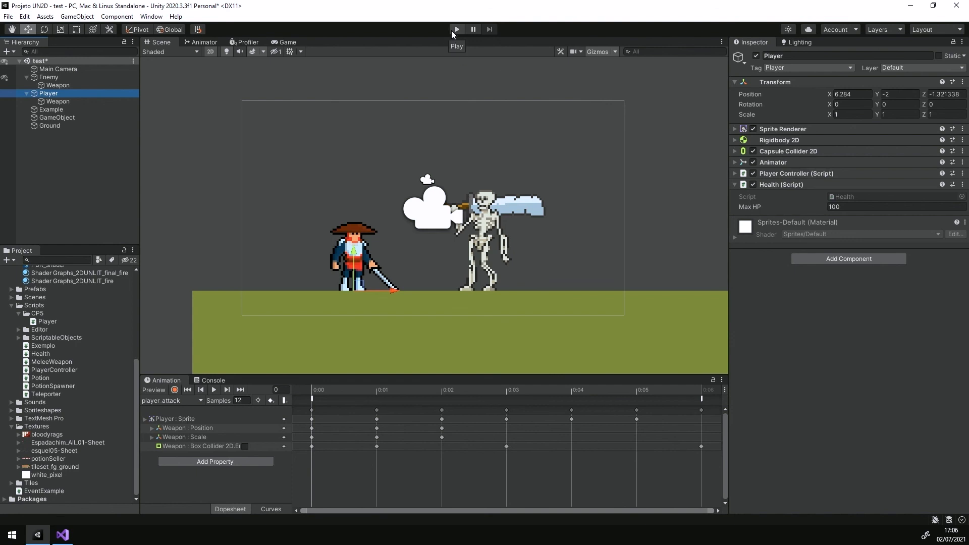
{"action": "left_click", "coordinate": [57, 77]}
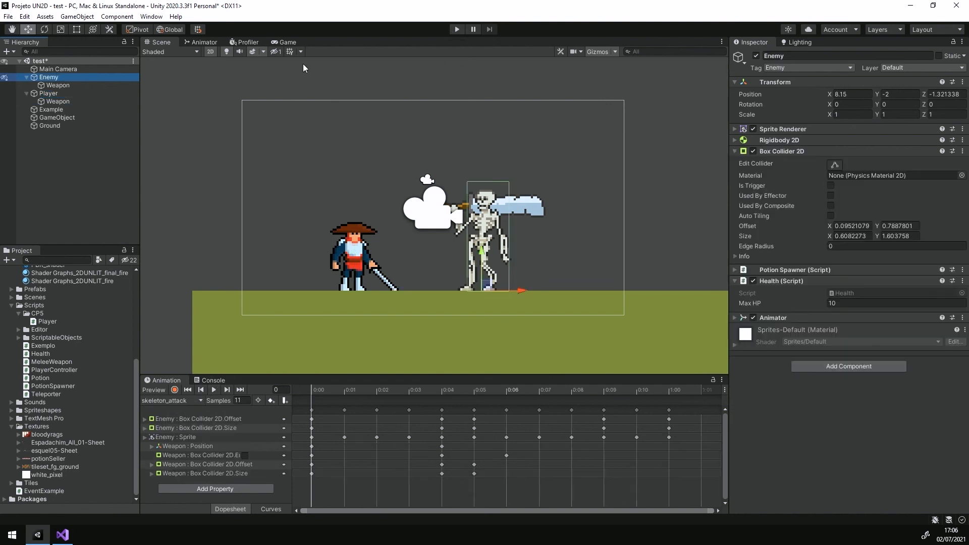
{"action": "left_click", "coordinate": [781, 151]}
{"action": "left_click", "coordinate": [778, 211]}
{"action": "left_click", "coordinate": [779, 177]}
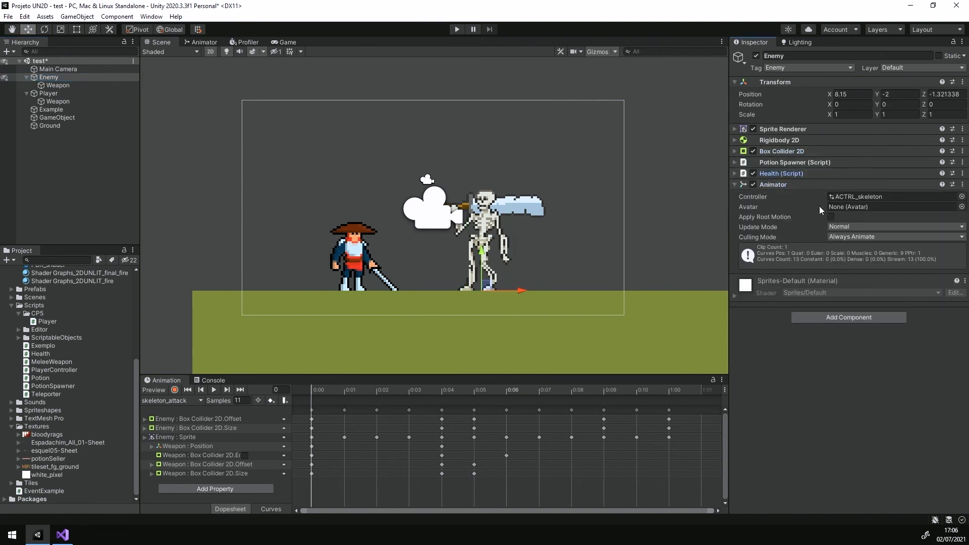
Open the Enemy's ACTRL_skeleton controller and inspect the loop settings of the skeleton_attack state's animation clip
{"action": "double_click", "coordinate": [852, 200]}
{"action": "left_click", "coordinate": [556, 220]}
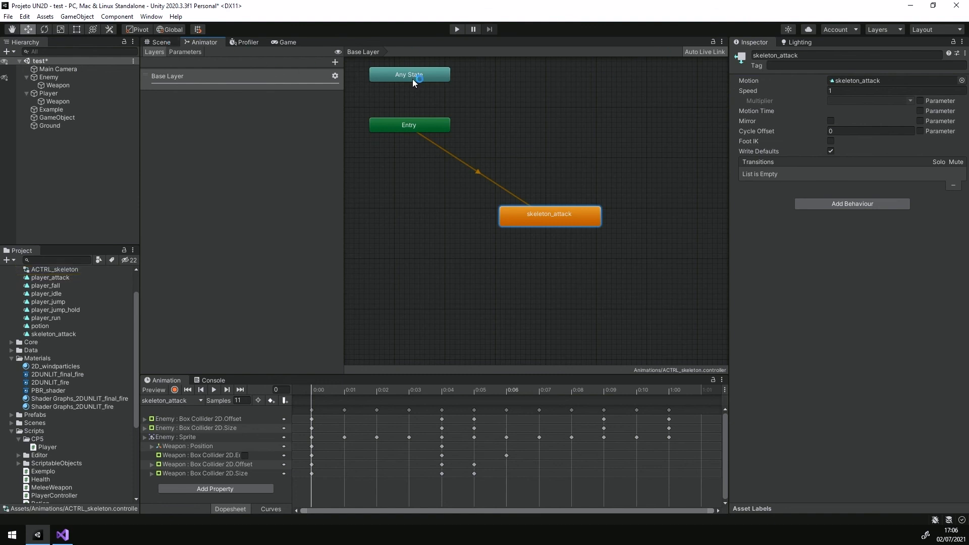
{"action": "left_click", "coordinate": [859, 80]}
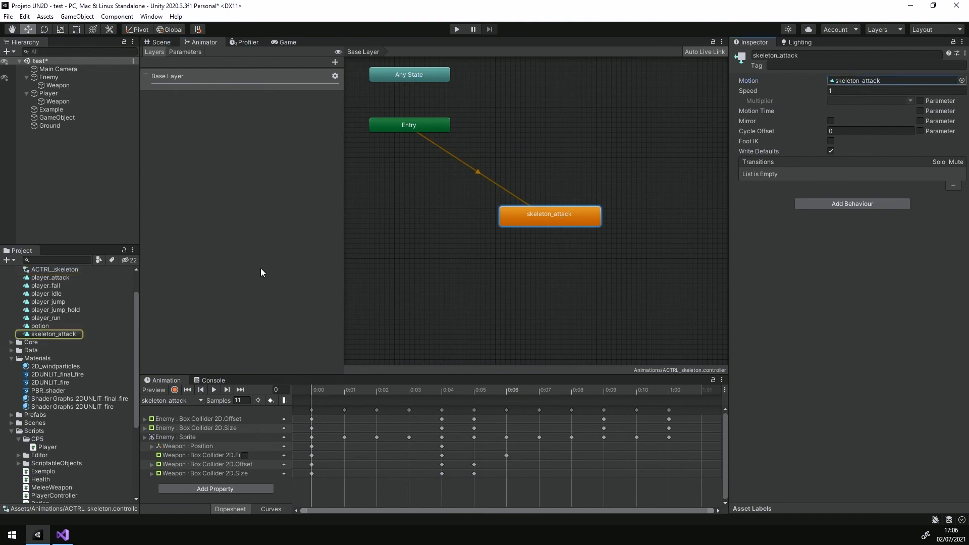
{"action": "left_click", "coordinate": [53, 334]}
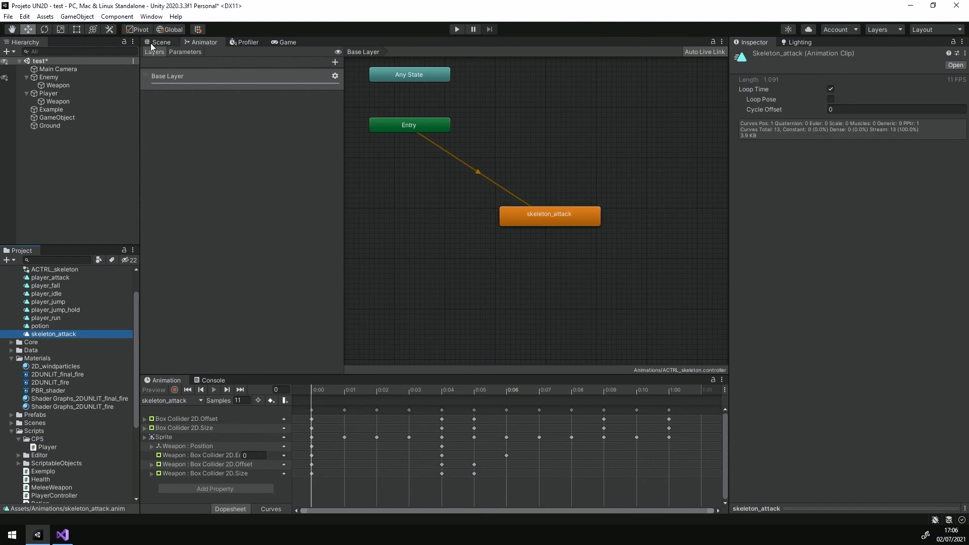
Return to the Scene view and run the game to test the skeleton's attack on the player
{"action": "left_click", "coordinate": [159, 43]}
{"action": "left_click", "coordinate": [457, 29]}
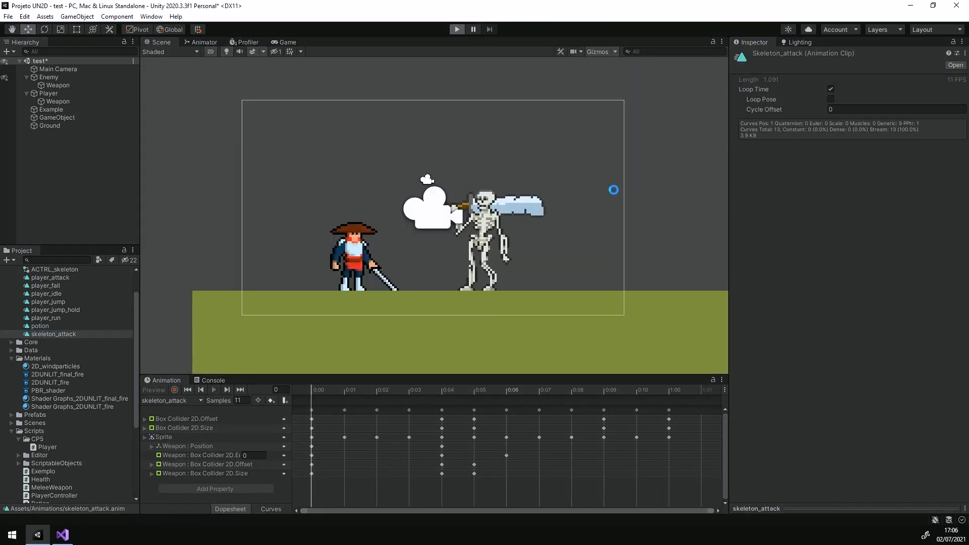